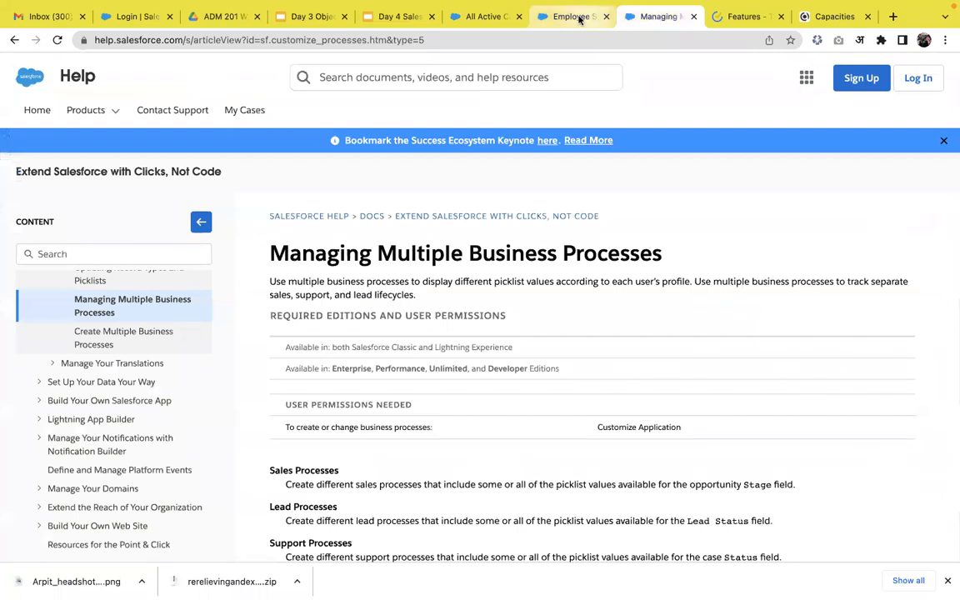
Reload the expired object setup page and the All Active Campaigns list to restore the session
left_click(59, 40)
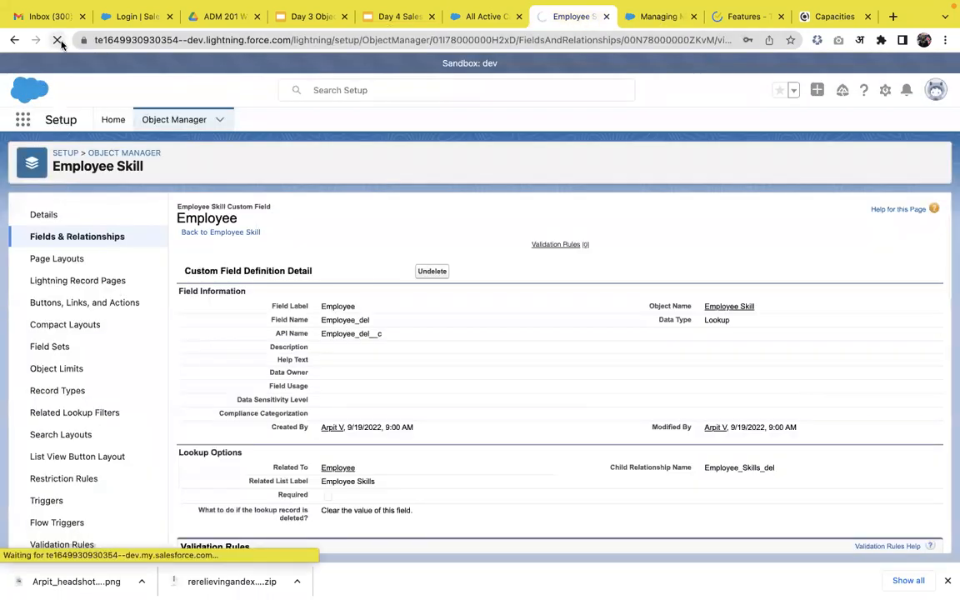
left_click(473, 25)
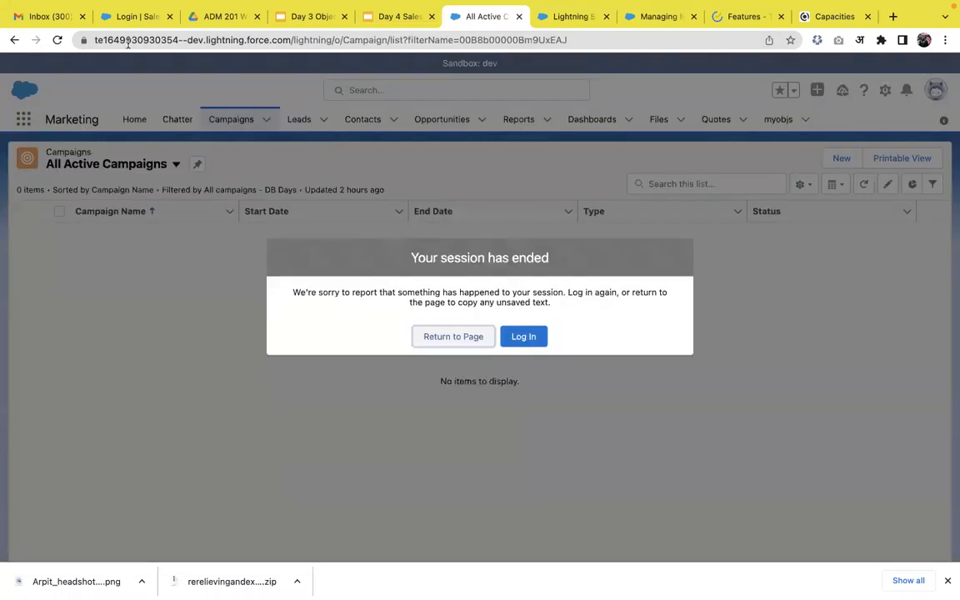
left_click(59, 40)
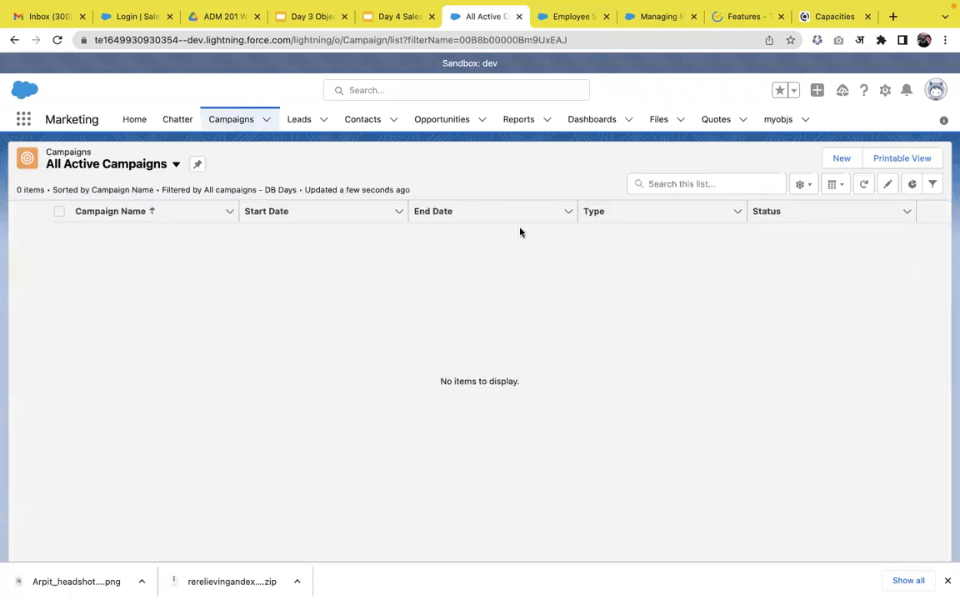
Start a new campaign named Webinar, mark it active, and set status In Progress while keeping type Advertisement
left_click(848, 161)
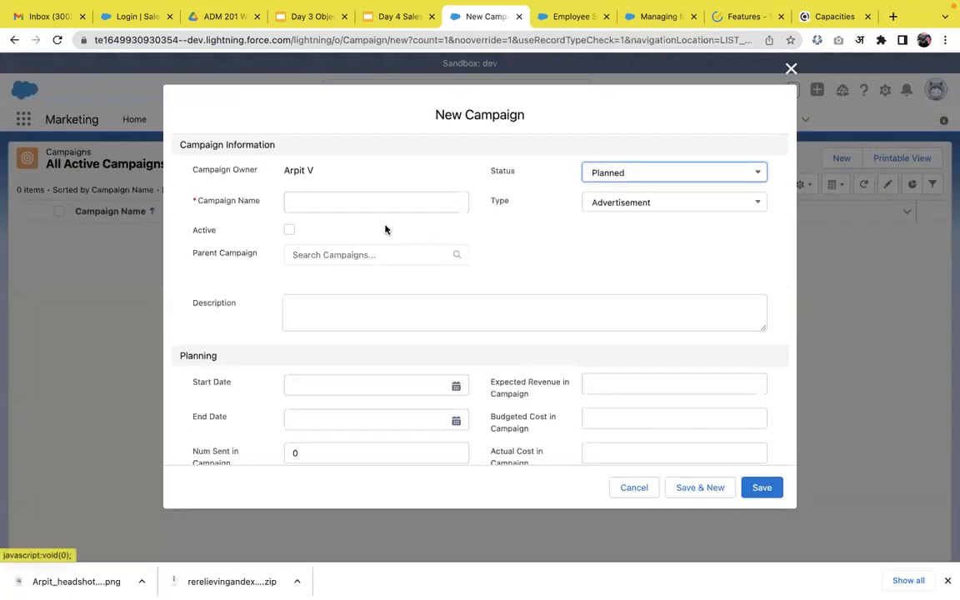
left_click(362, 209)
type("Web")
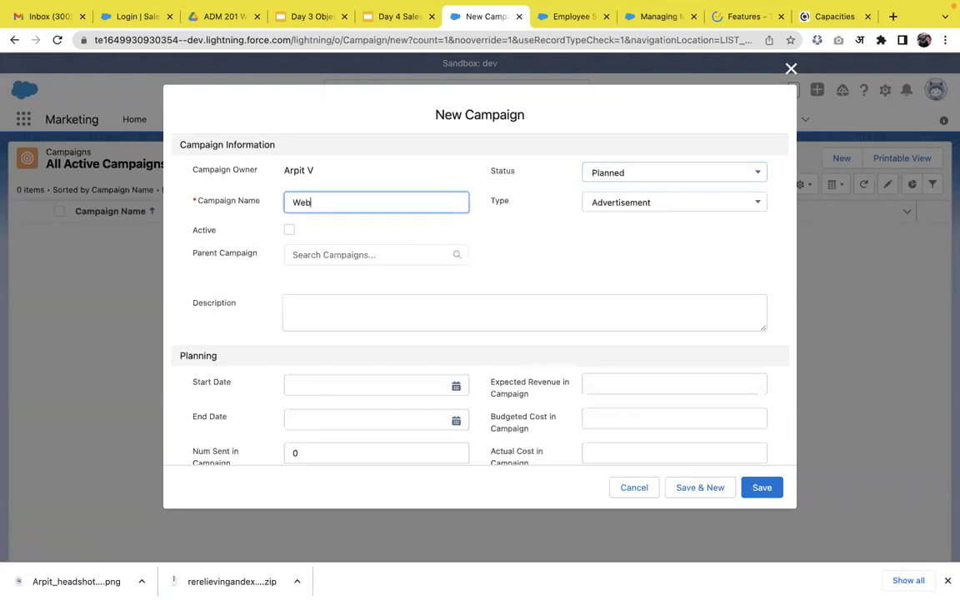
type("inar")
left_click(290, 229)
left_click(603, 172)
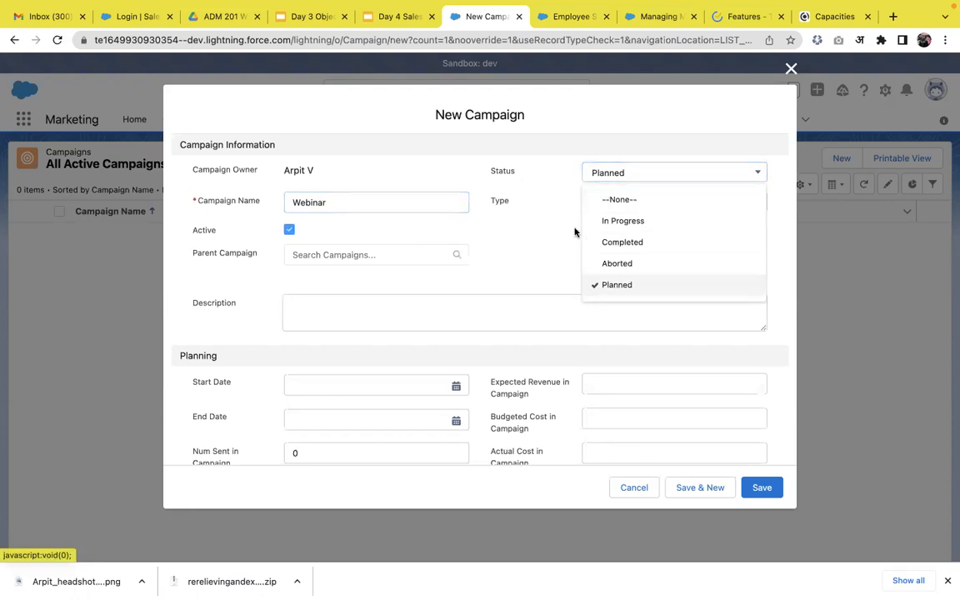
left_click(610, 221)
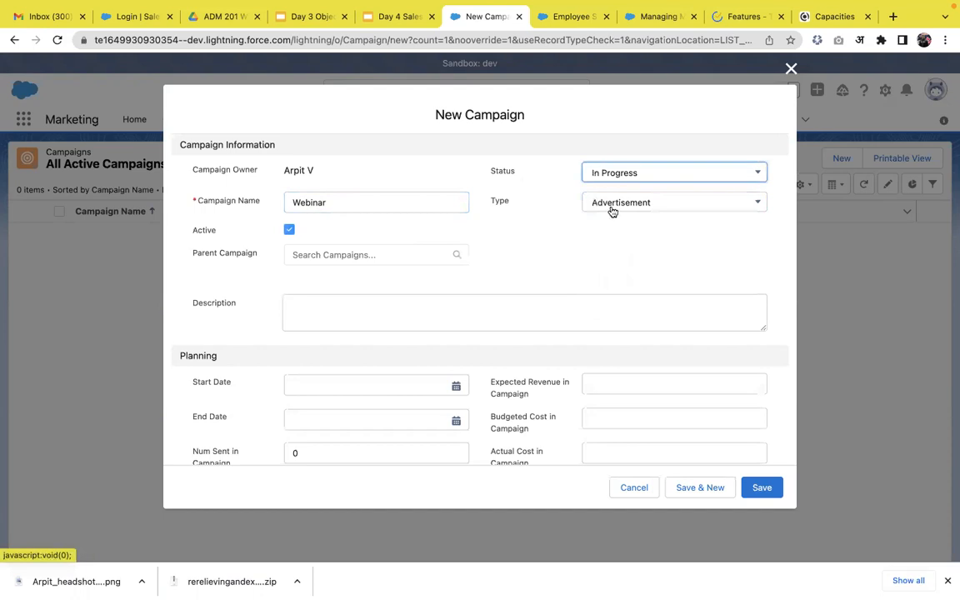
left_click(613, 211)
scroll(639, 307, "down", 2)
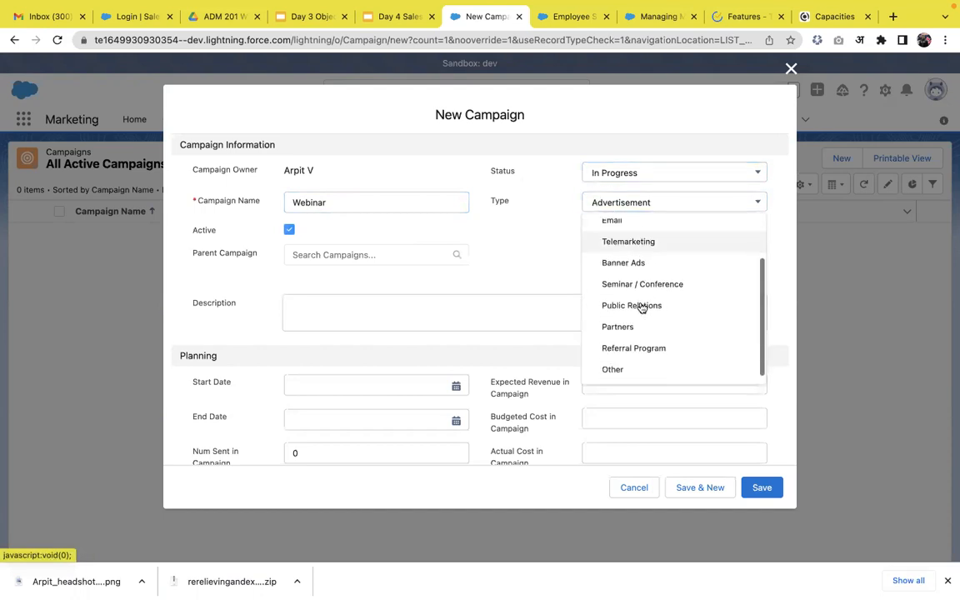
scroll(647, 266, "up", 2)
left_click(649, 258)
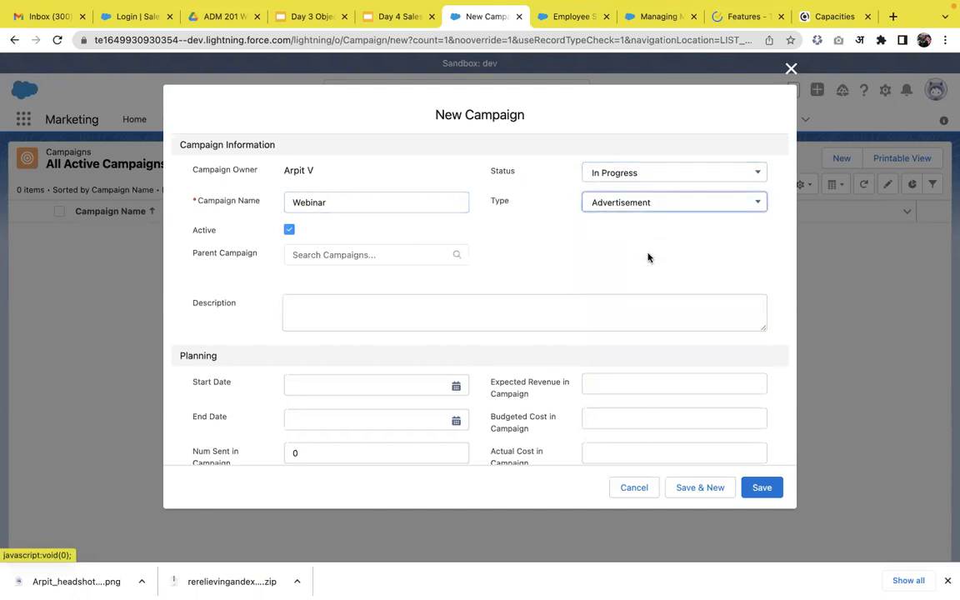
Set the campaign's start date to 9/22/2022 and end date to 9/29/2022, and save the campaign
scroll(503, 260, "down", 2)
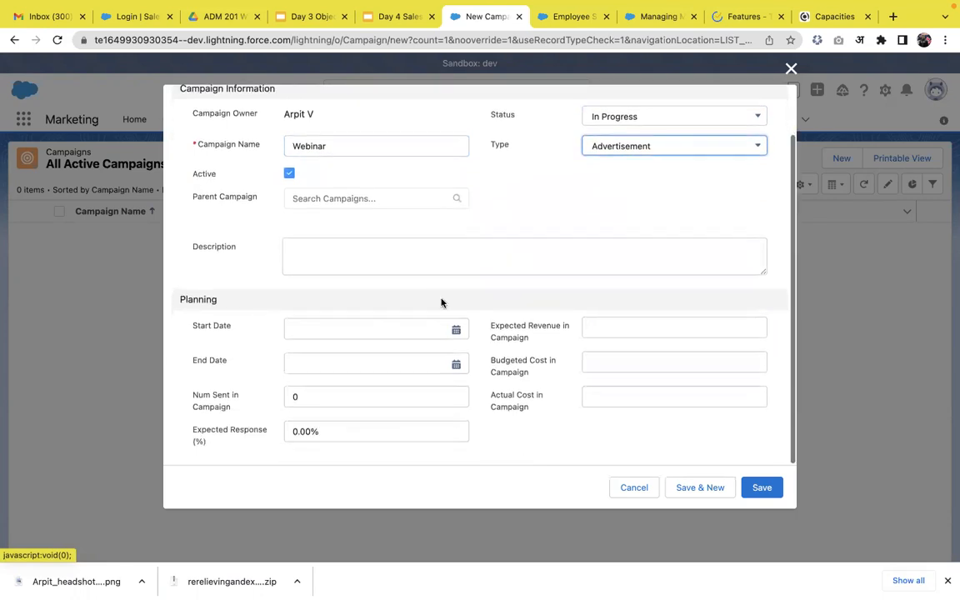
left_click(456, 330)
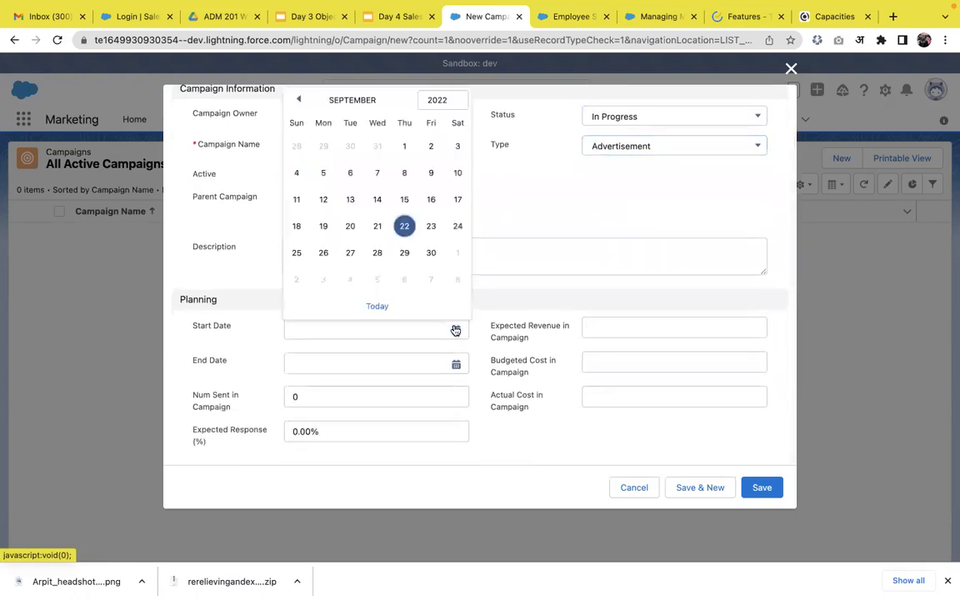
left_click(403, 225)
left_click(456, 364)
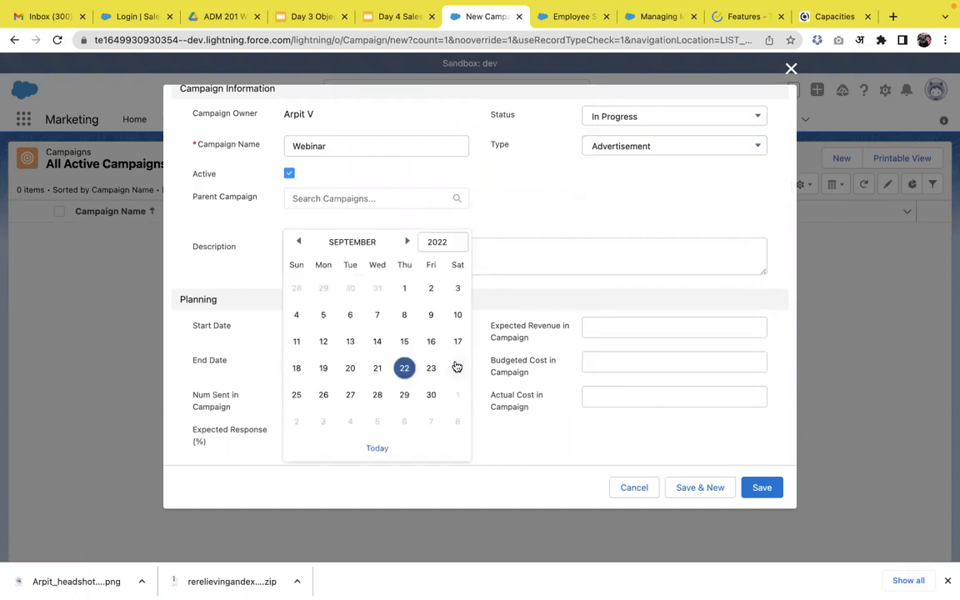
left_click(405, 395)
left_click(643, 331)
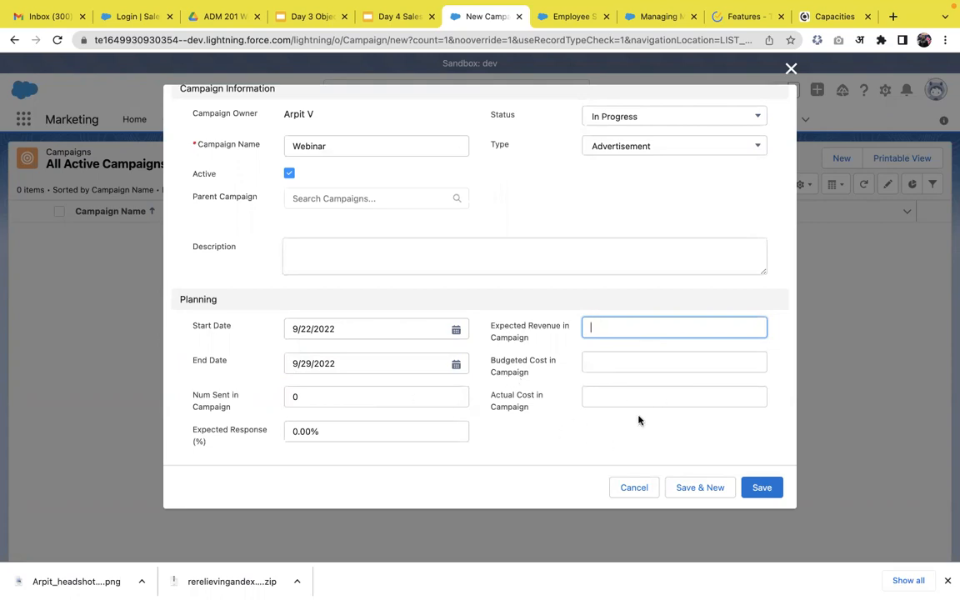
left_click(768, 494)
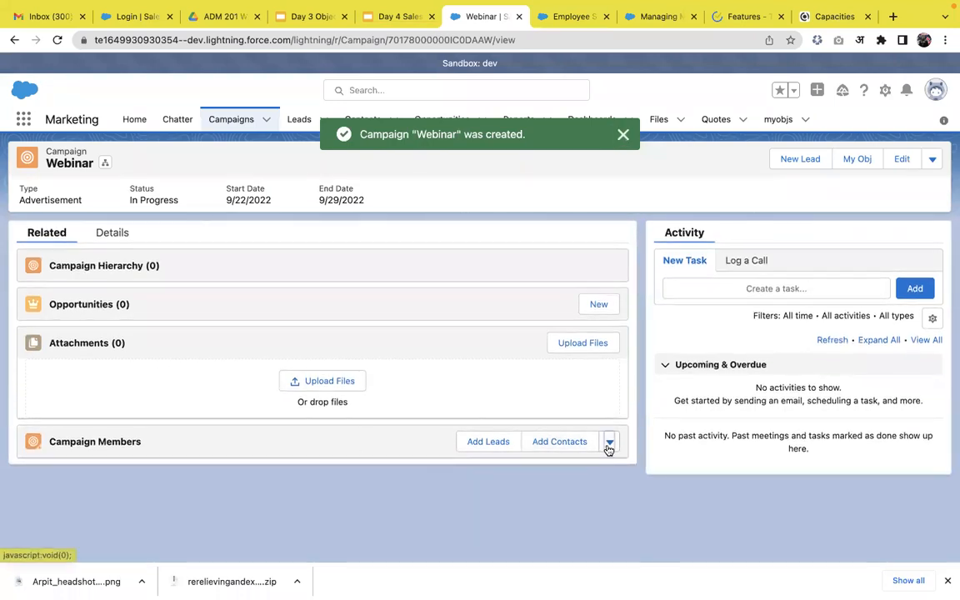
Add the existing open lead to the Webinar campaign with member status Sent, keeping existing members' status
left_click(609, 443)
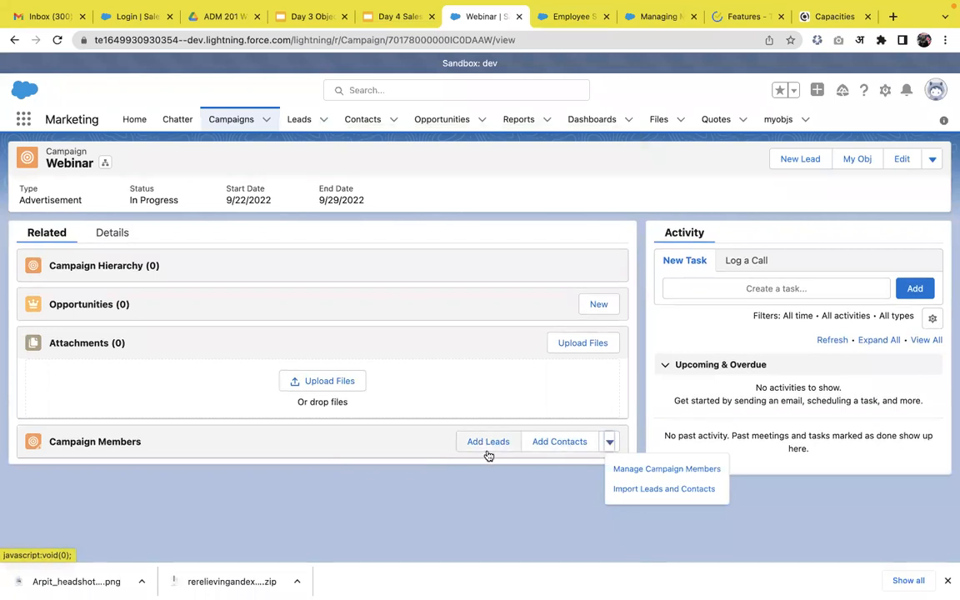
left_click(465, 468)
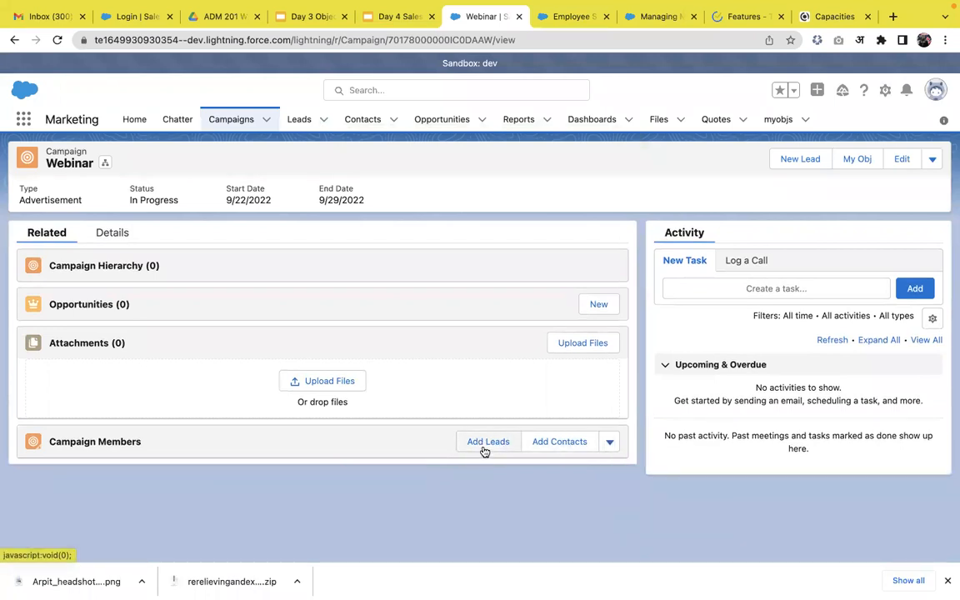
left_click(488, 449)
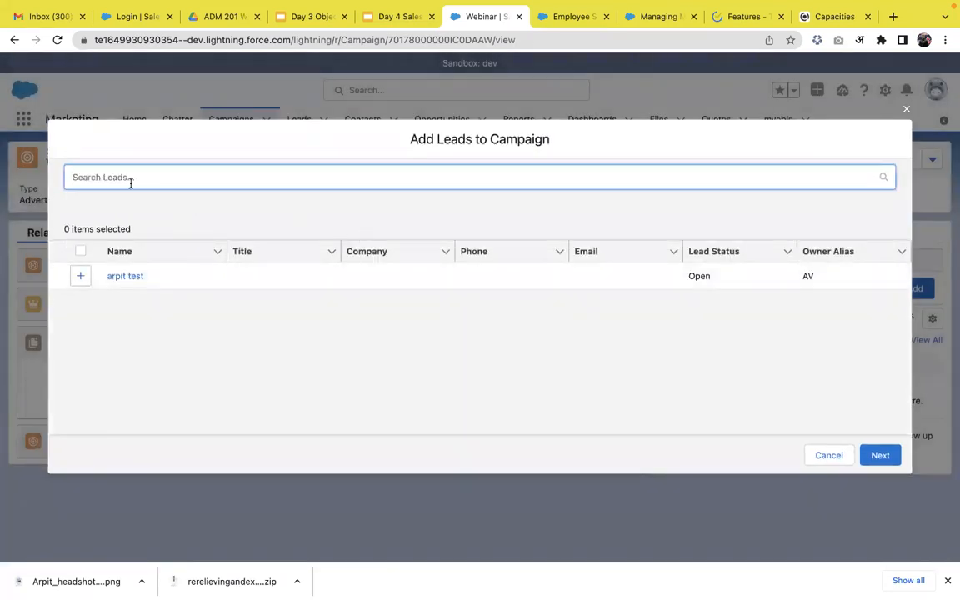
left_click(81, 281)
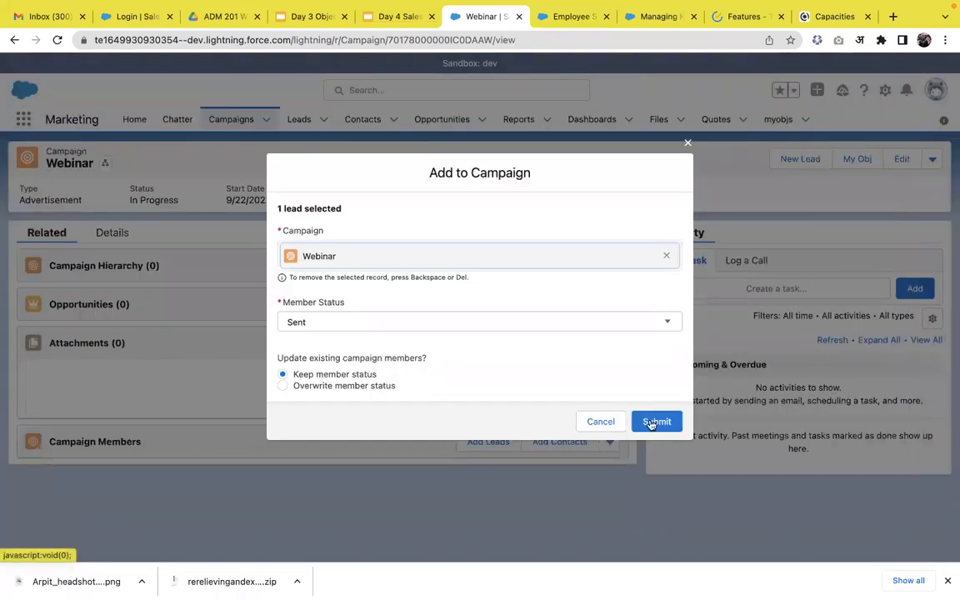
left_click(641, 328)
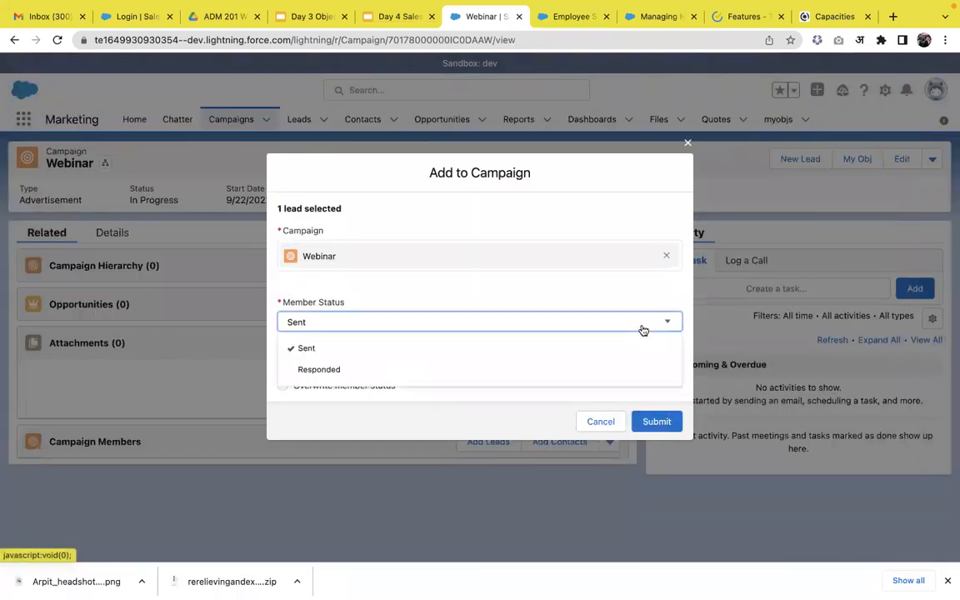
left_click(582, 296)
left_click(656, 423)
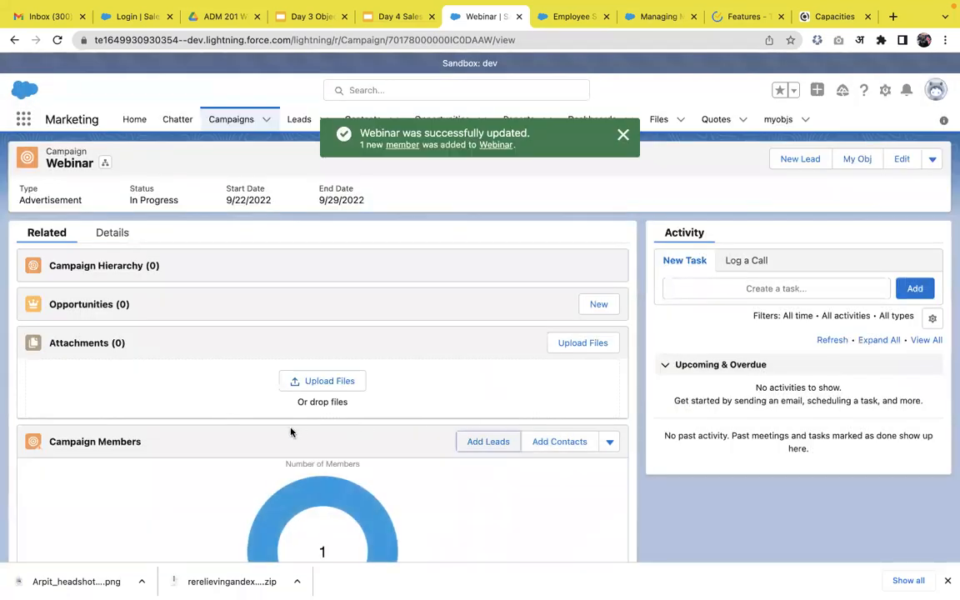
Review the Webinar campaign's members and open the added lead's record to check its campaign history
scroll(291, 432, "down", 2)
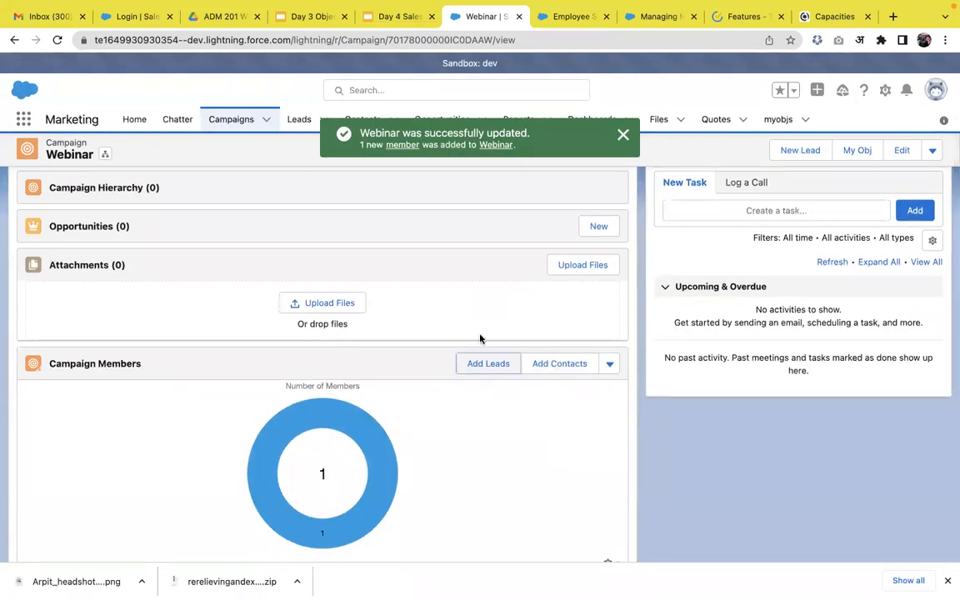
left_click(625, 134)
left_click(305, 130)
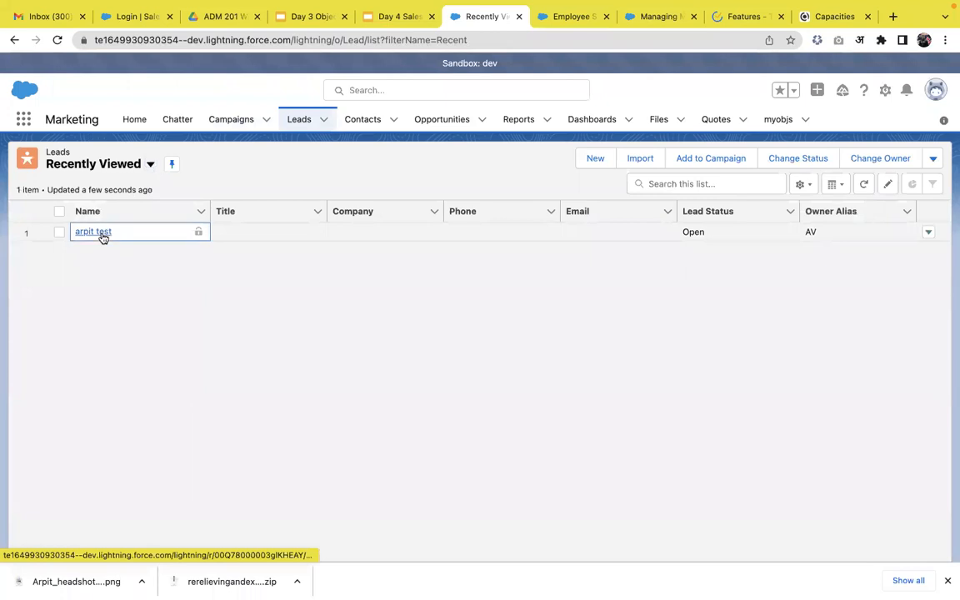
left_click(102, 237)
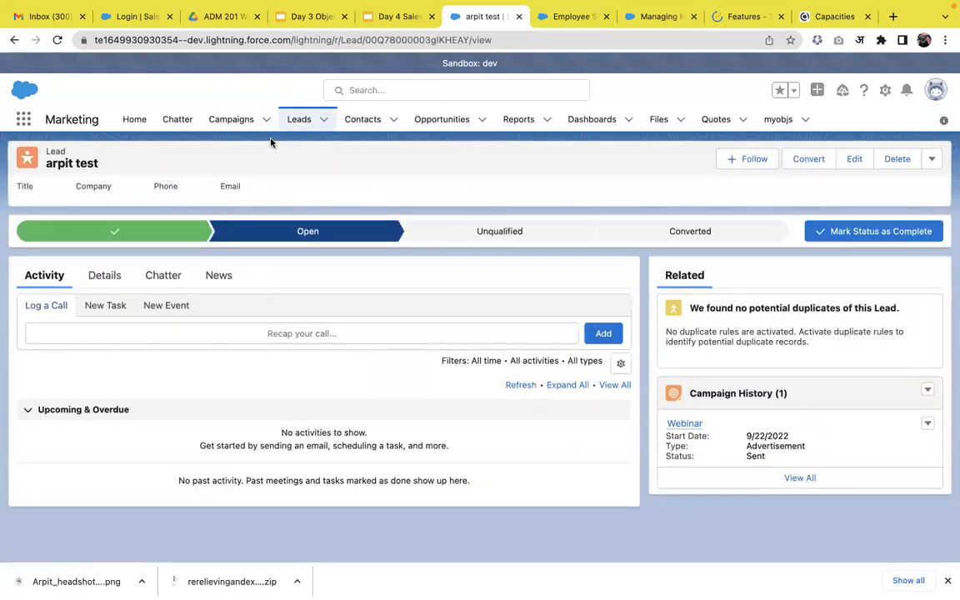
Start a new lead, entering the person's name as the last name and Techmatrix as the company
left_click(295, 121)
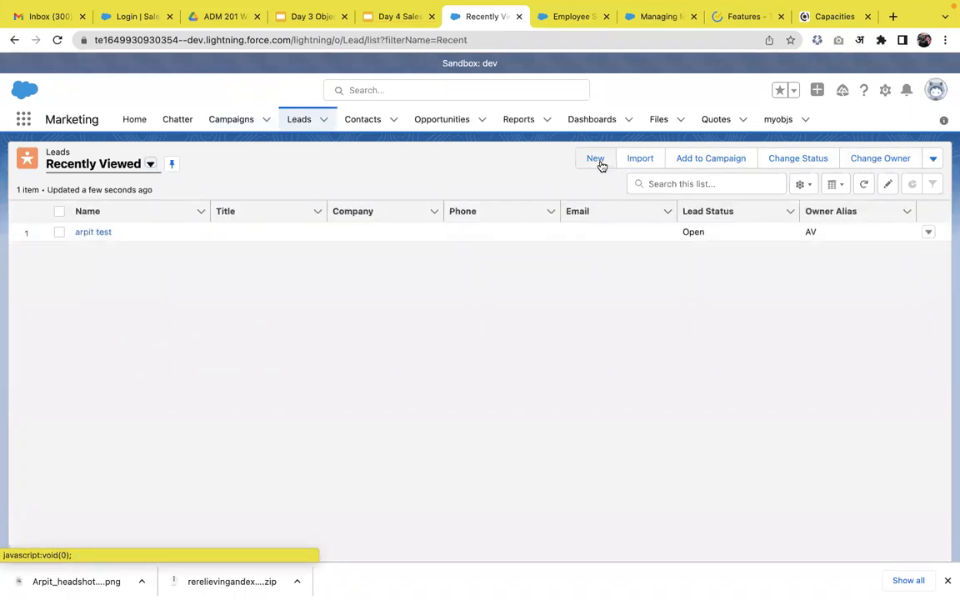
left_click(595, 159)
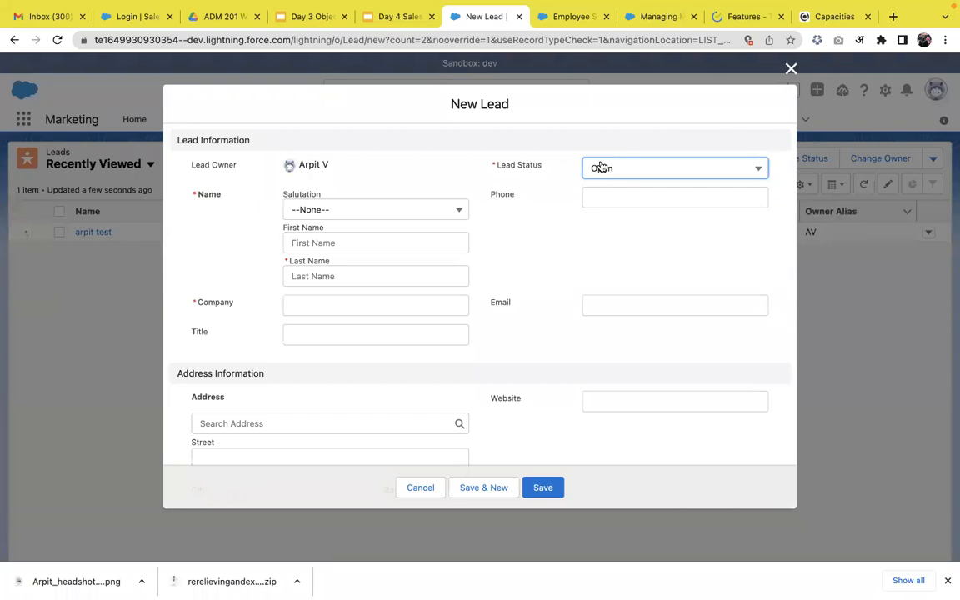
left_click(357, 265)
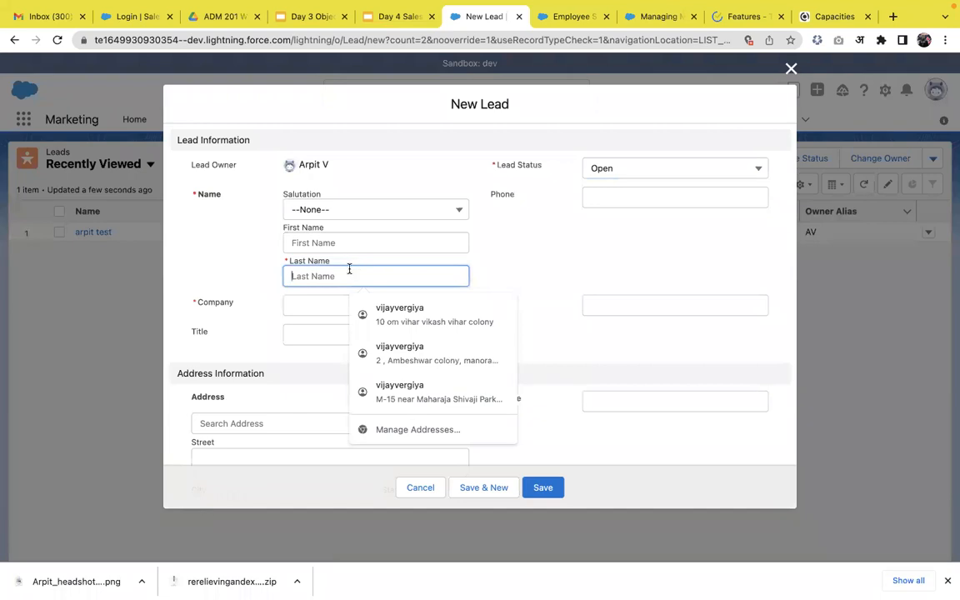
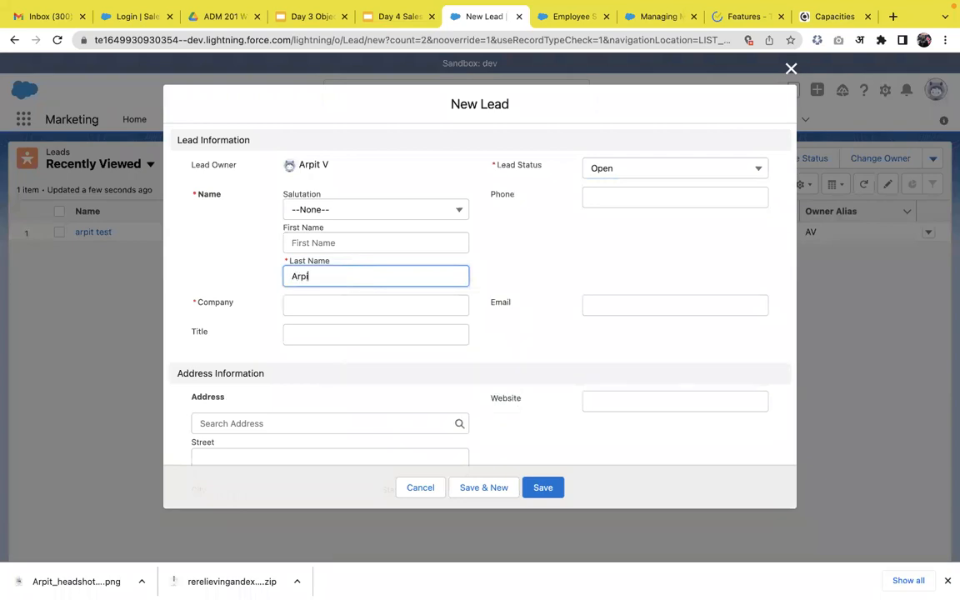
left_click(464, 314)
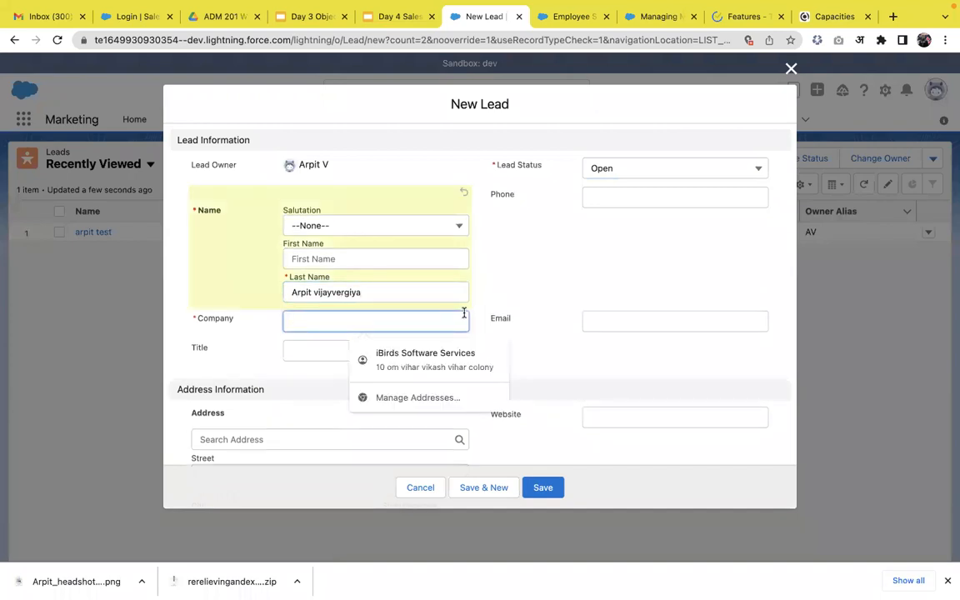
type("Techmatrix")
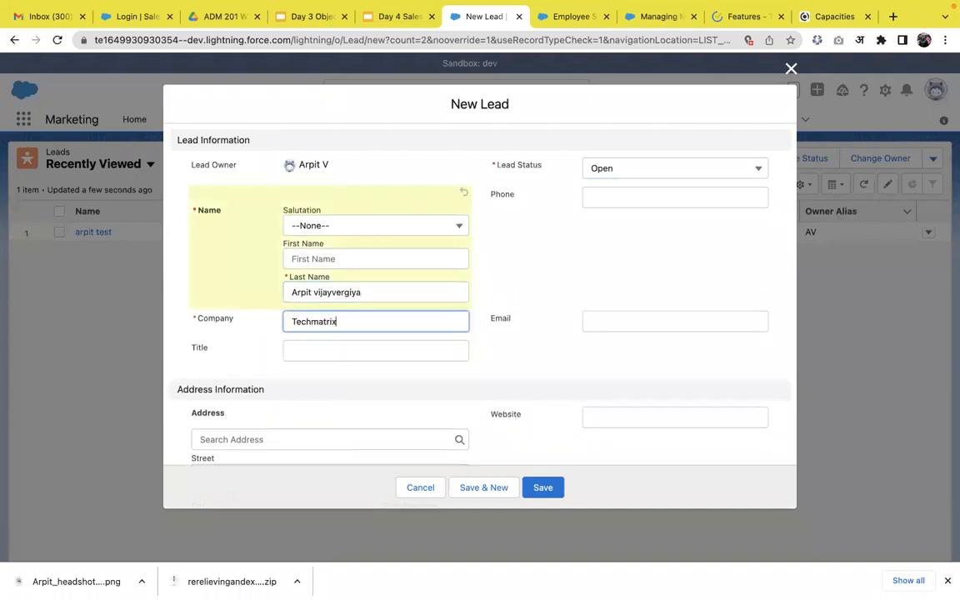
left_click(682, 259)
Fill in the new lead's e-mail address and save the lead
scroll(632, 263, "down", 2)
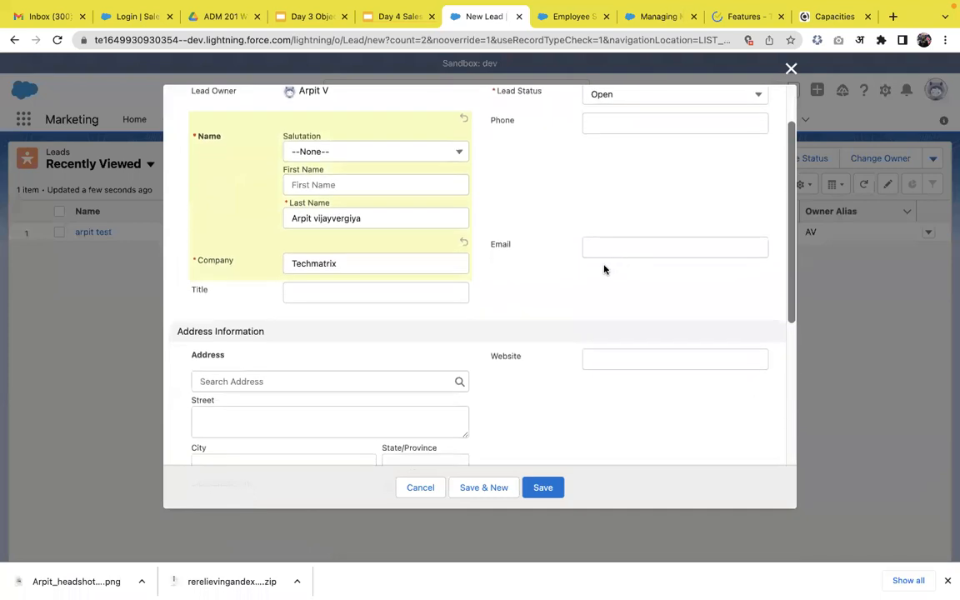
left_click(612, 250)
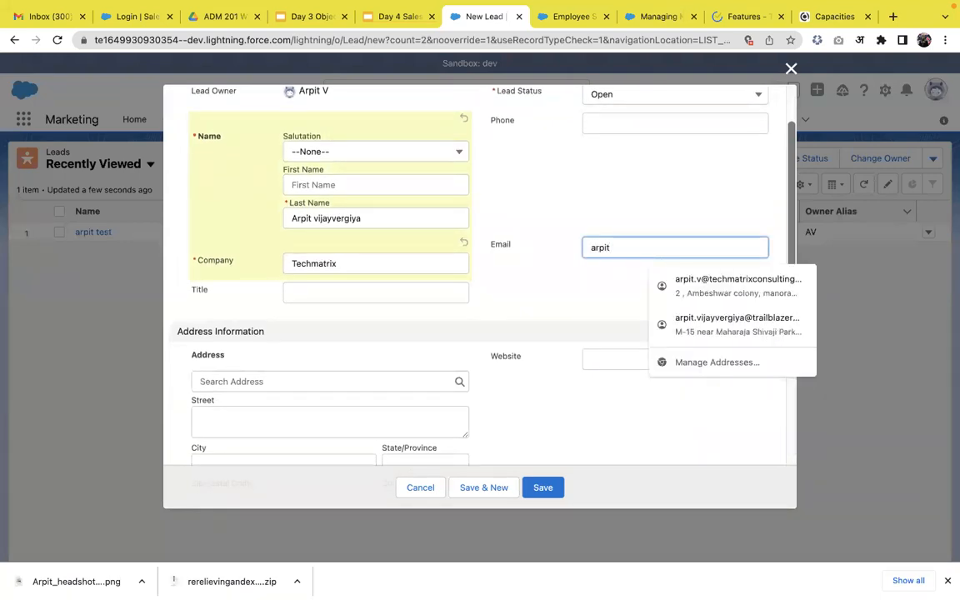
left_click(545, 261)
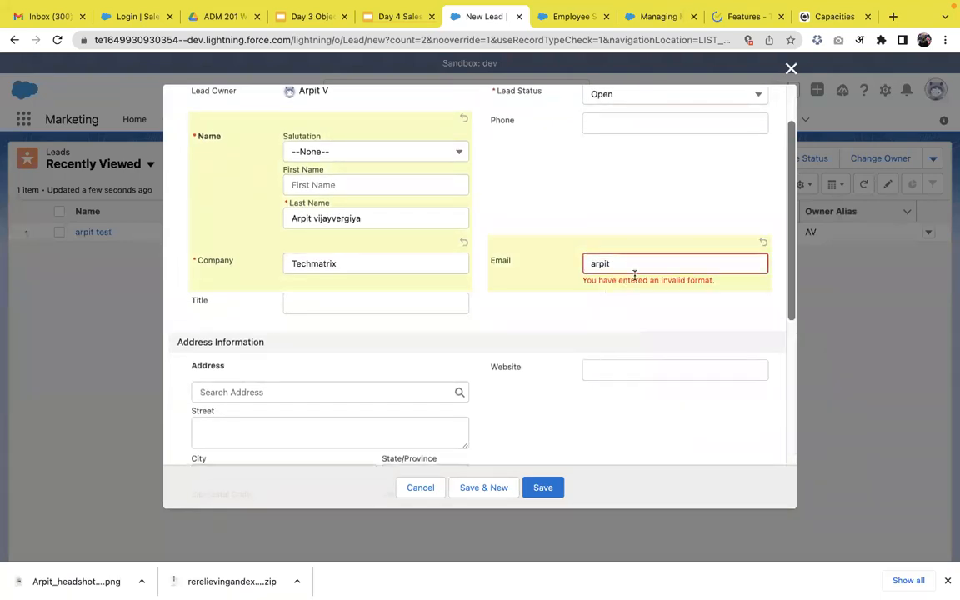
left_click(641, 273)
type("@")
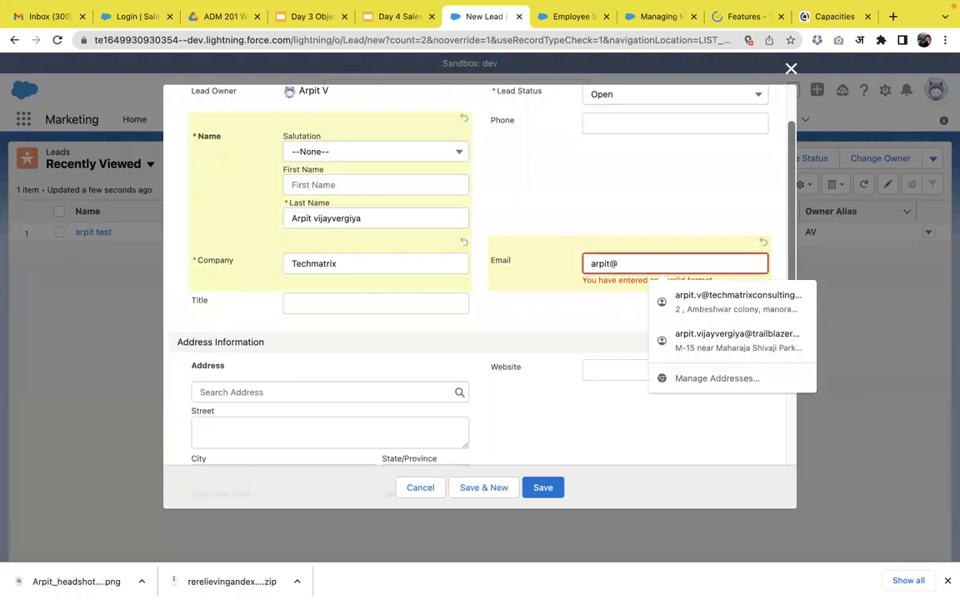
type("xy")
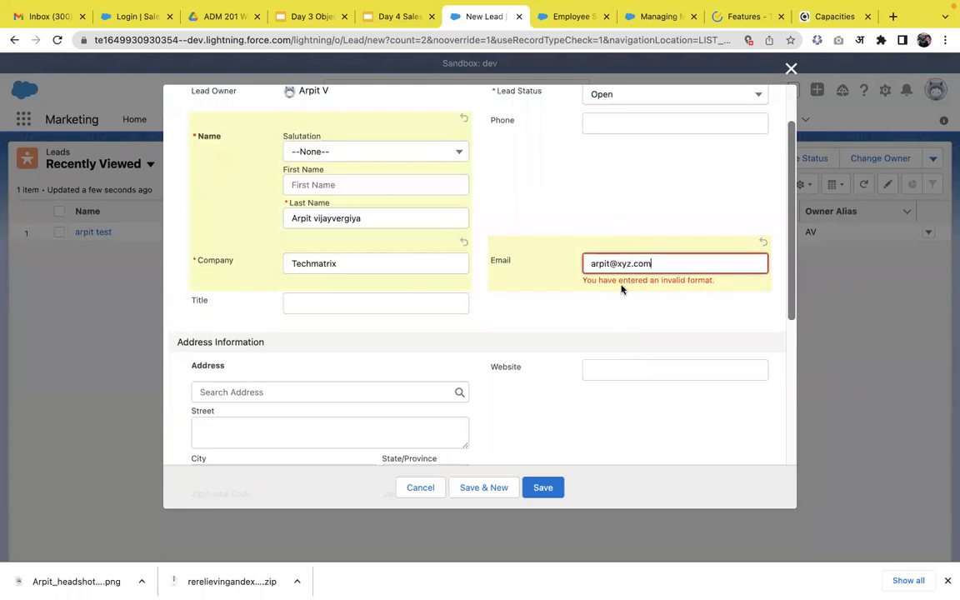
type("z.com")
left_click(592, 311)
scroll(507, 360, "down", 5)
scroll(518, 330, "down", 3)
left_click(547, 493)
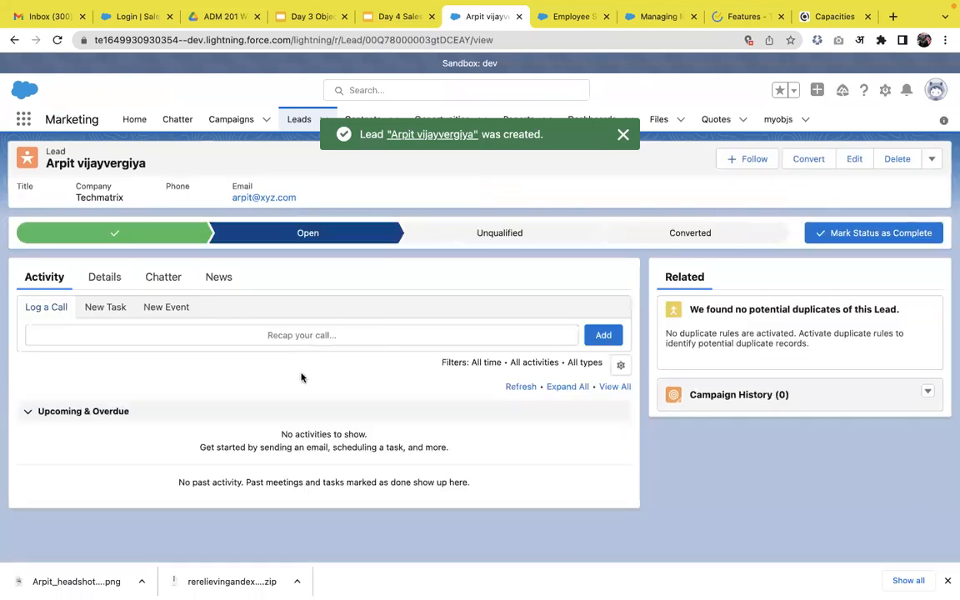
Log a call on the new lead, noting in the comments the interest in visiting the showroom
left_click(103, 336)
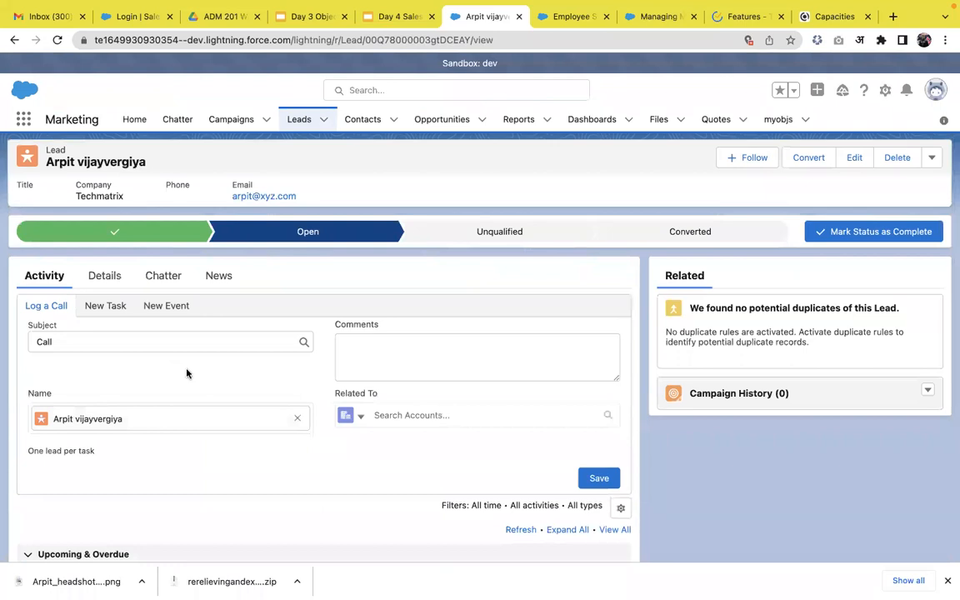
left_click(358, 360)
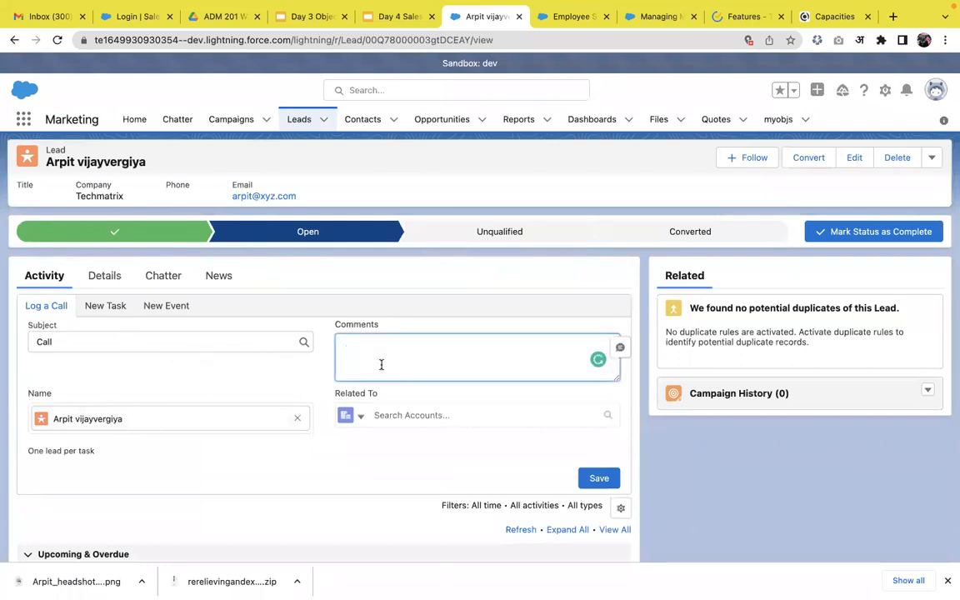
type("was")
key("BackSpace")
key("BackSpace")
type("shown interest in visiting showroo")
left_click(598, 478)
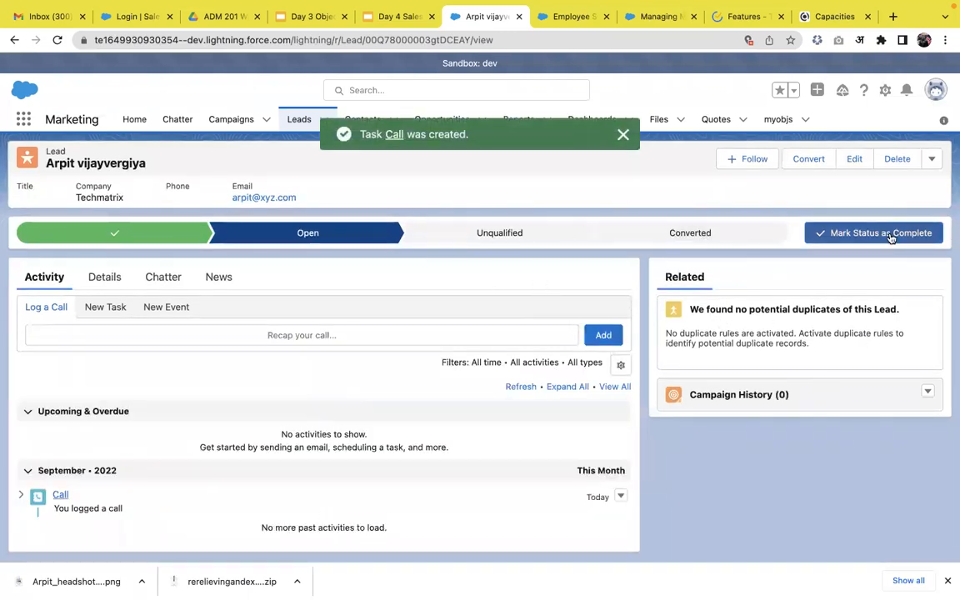
left_click(932, 159)
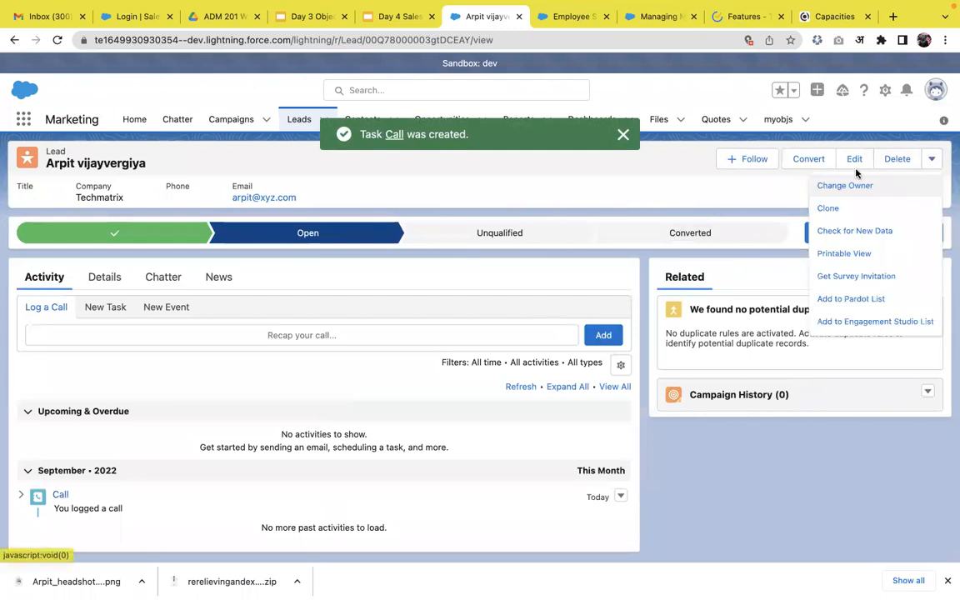
left_click(809, 162)
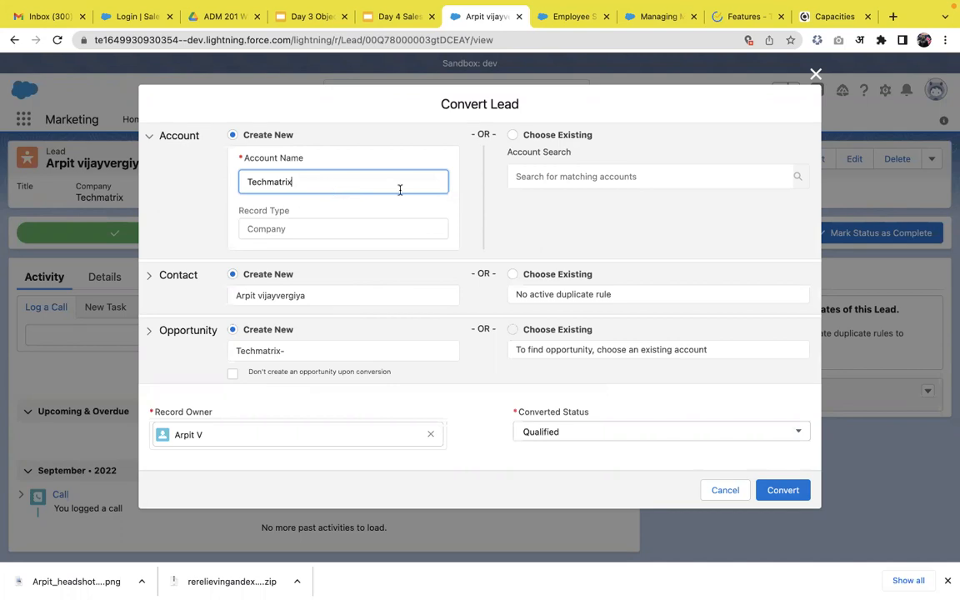
left_click(513, 134)
left_click(538, 185)
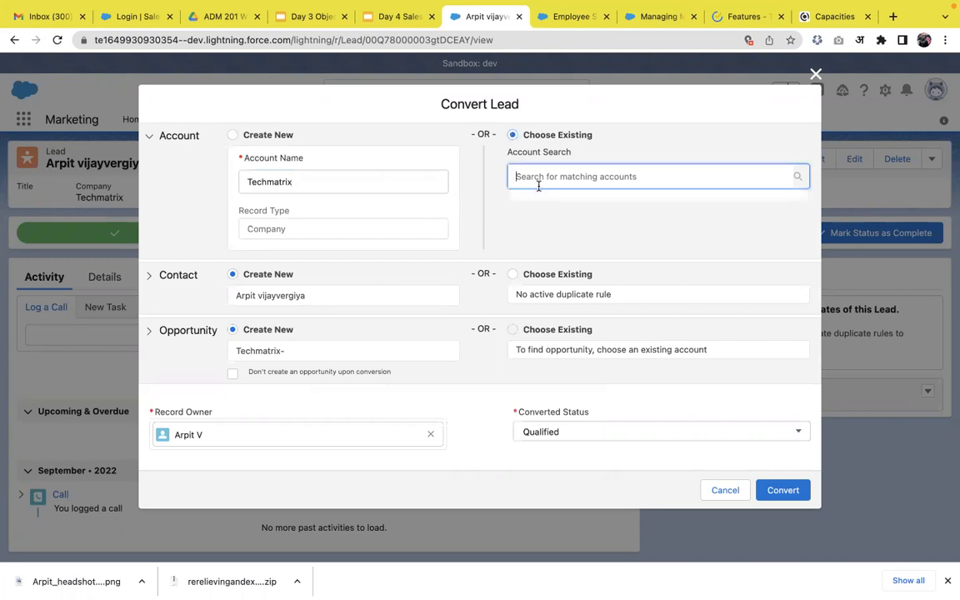
left_click(233, 136)
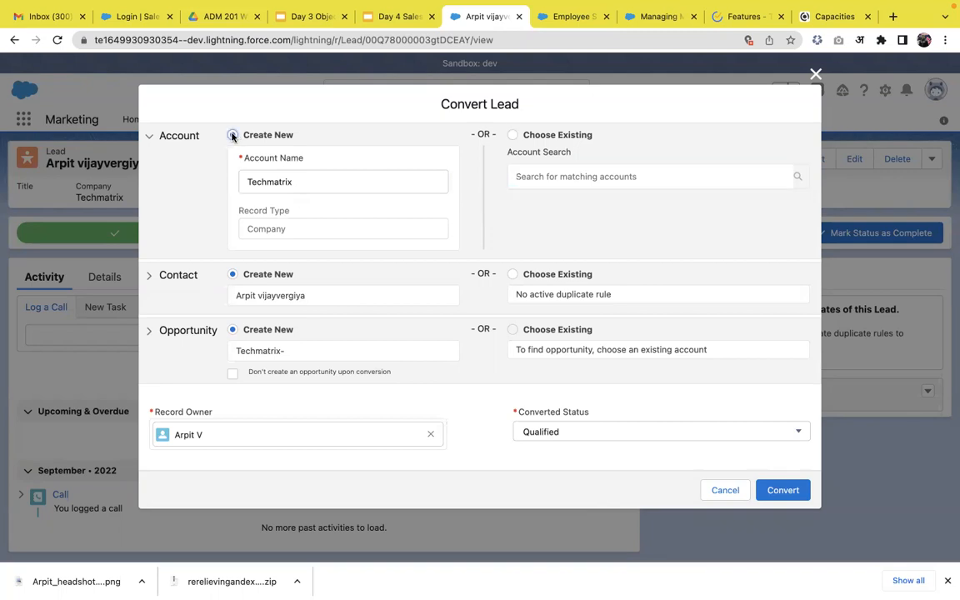
scroll(424, 300, "down", 1)
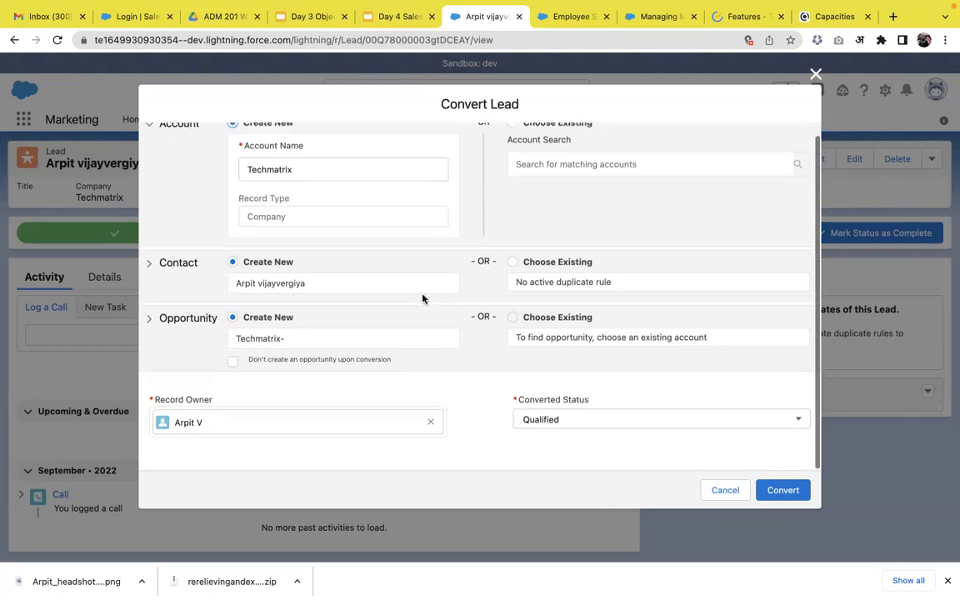
left_click(707, 490)
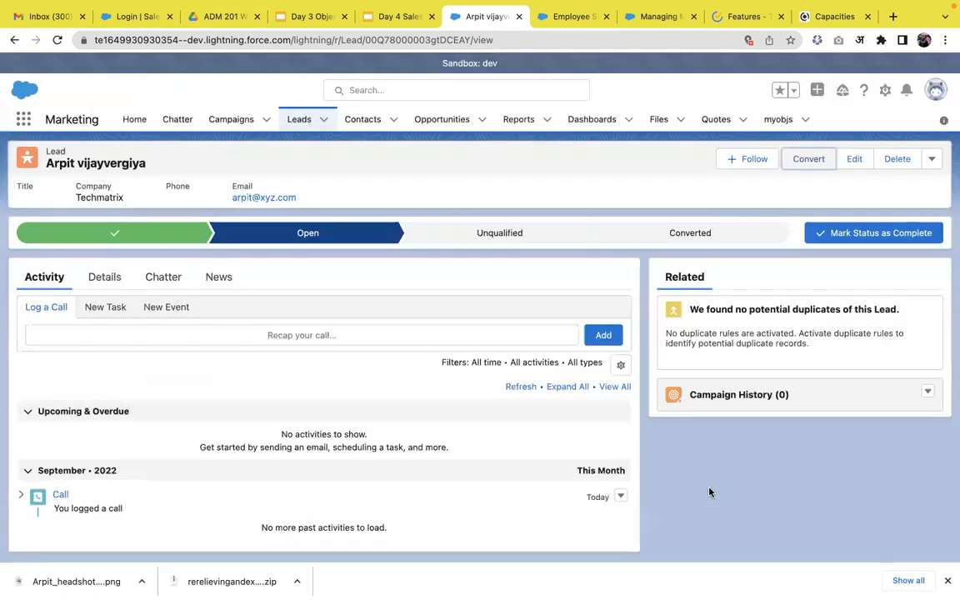
Fill in the phone number in the lead's details and save the record
left_click(106, 278)
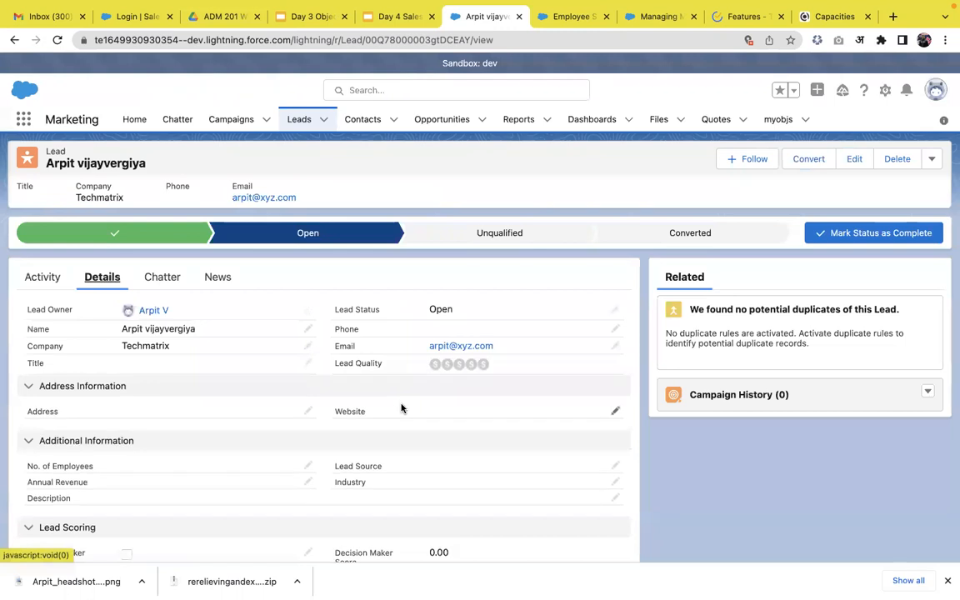
left_click(615, 330)
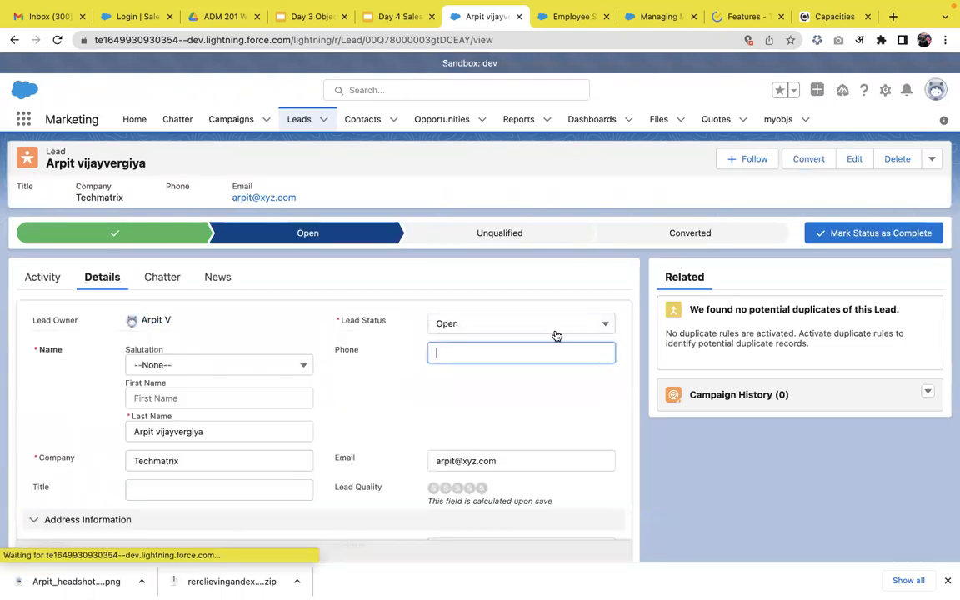
left_click(506, 352)
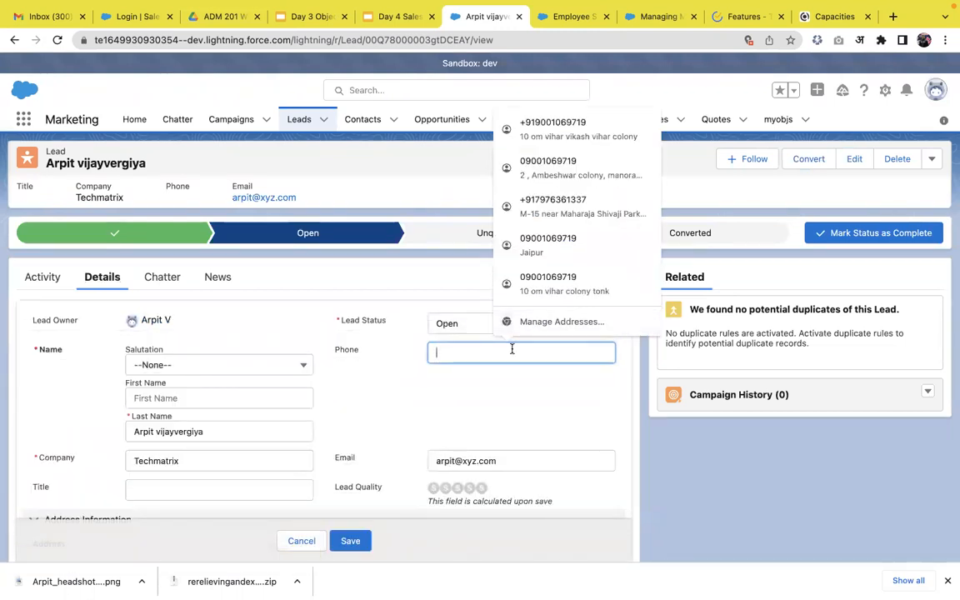
type("1213113")
left_click(351, 543)
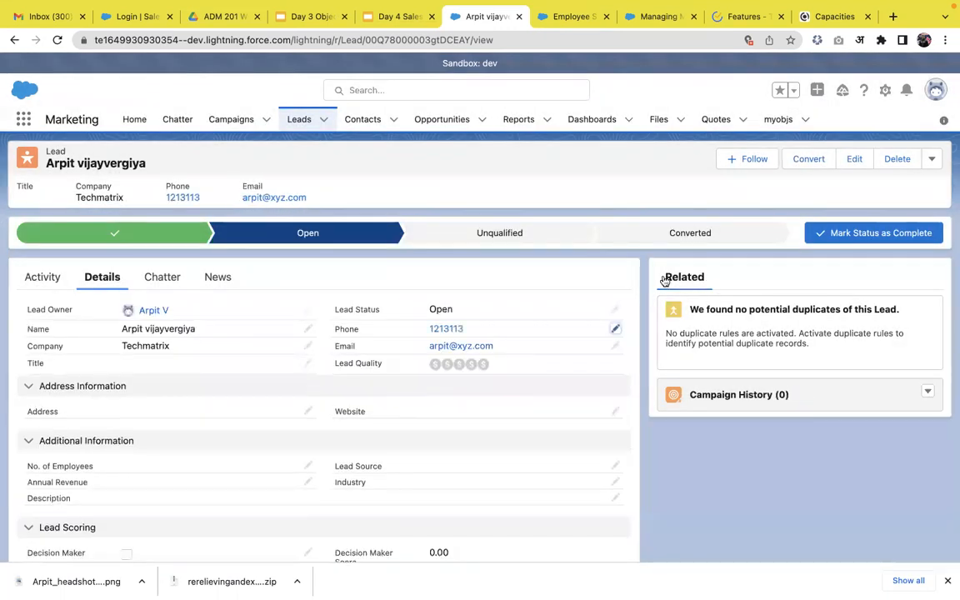
Convert the lead with status Qualified, creating a new Techmatrix account, contact and opportunity, and close the conversion summary
left_click(814, 163)
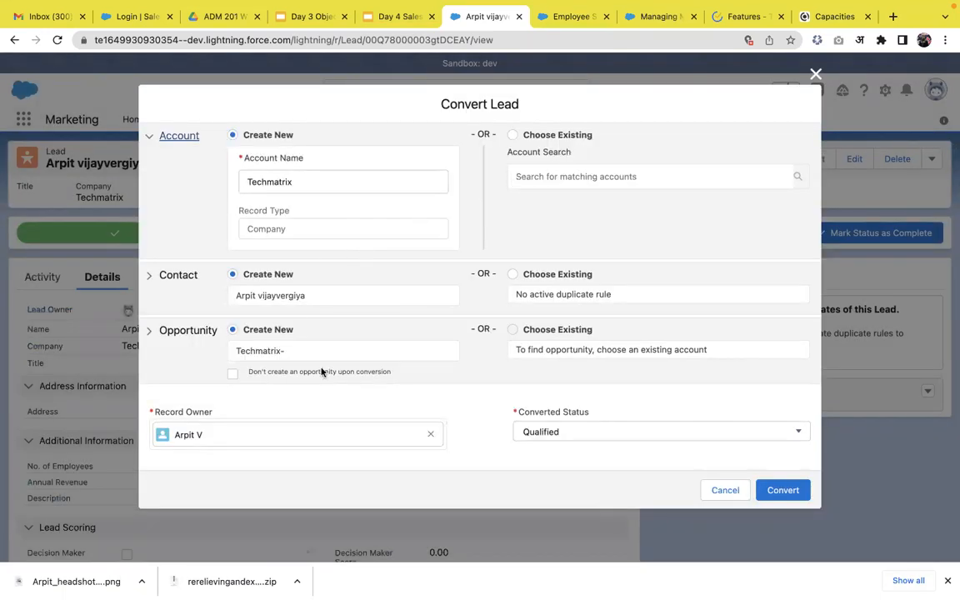
scroll(322, 373, "down", 1)
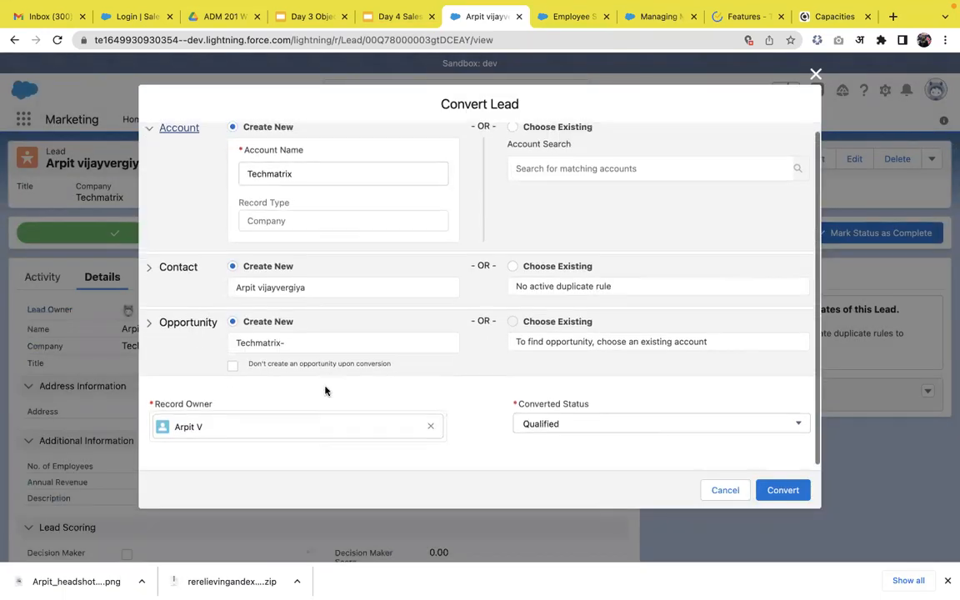
left_click(792, 495)
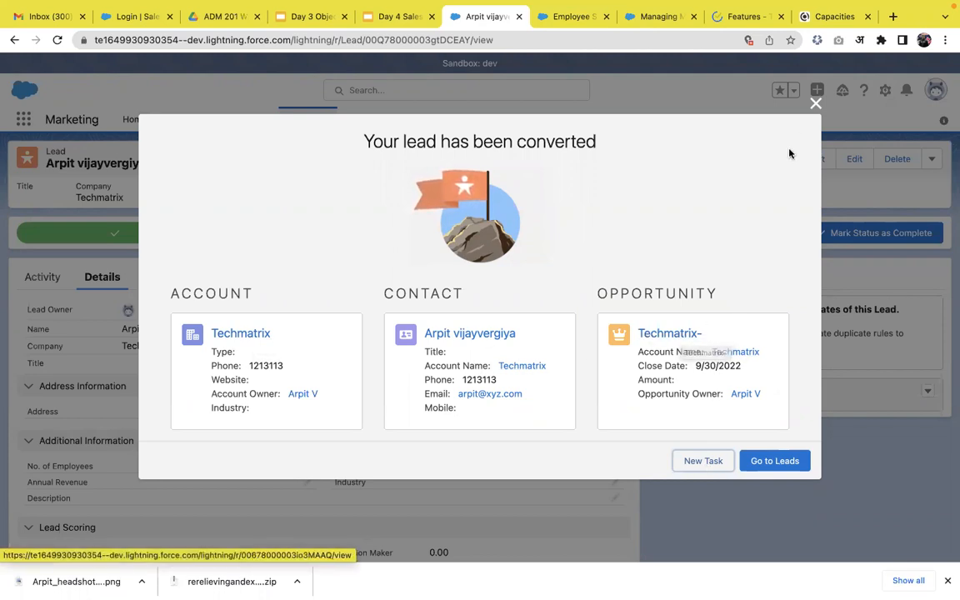
left_click(815, 104)
Open Setup and search its navigation for "lead ma"
left_click(885, 92)
left_click(843, 134)
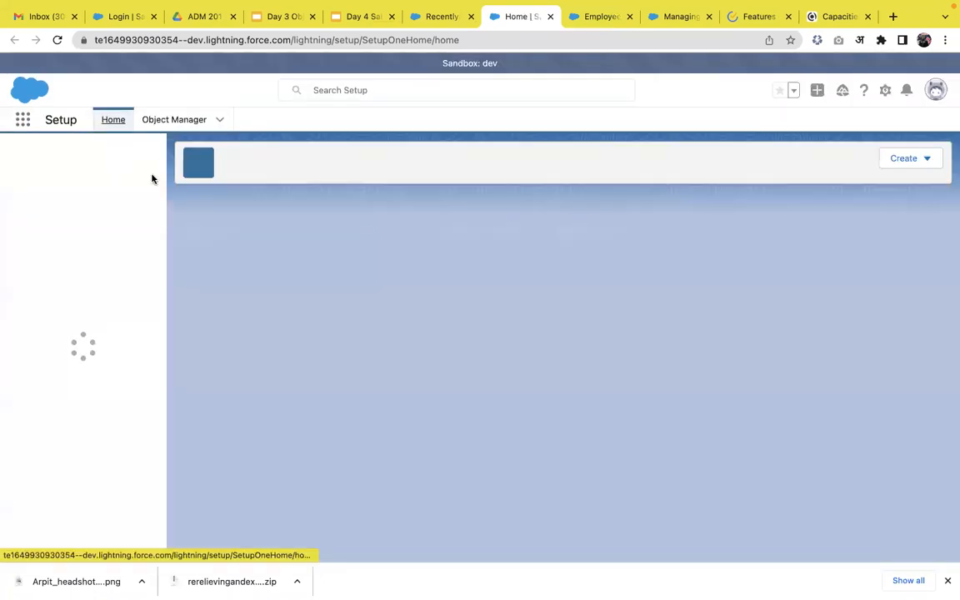
left_click(105, 160)
type("lead")
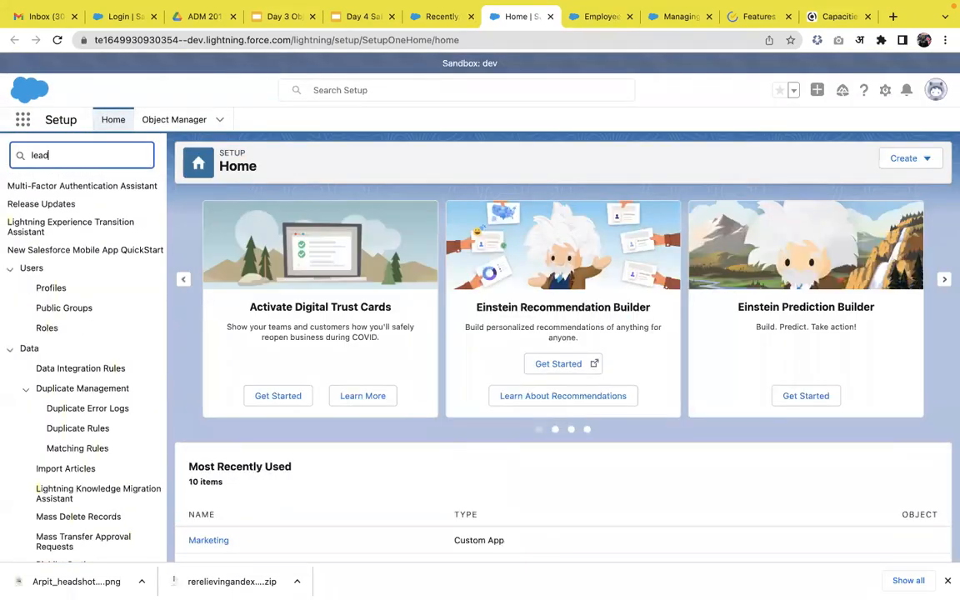
type(" ma")
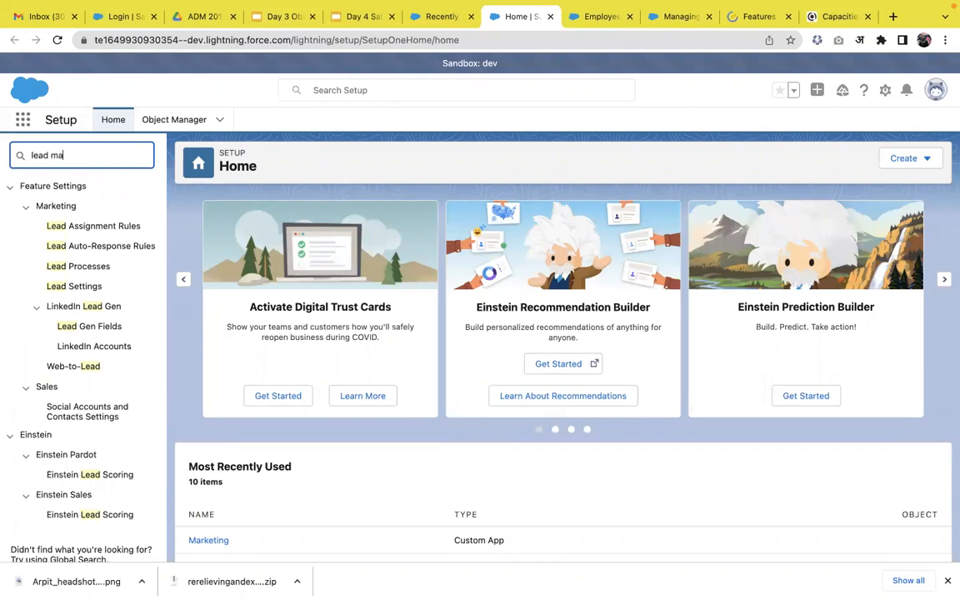
Find the Lead object in the Object Manager and open the lead field mapping from its fields and relationships
left_click(176, 120)
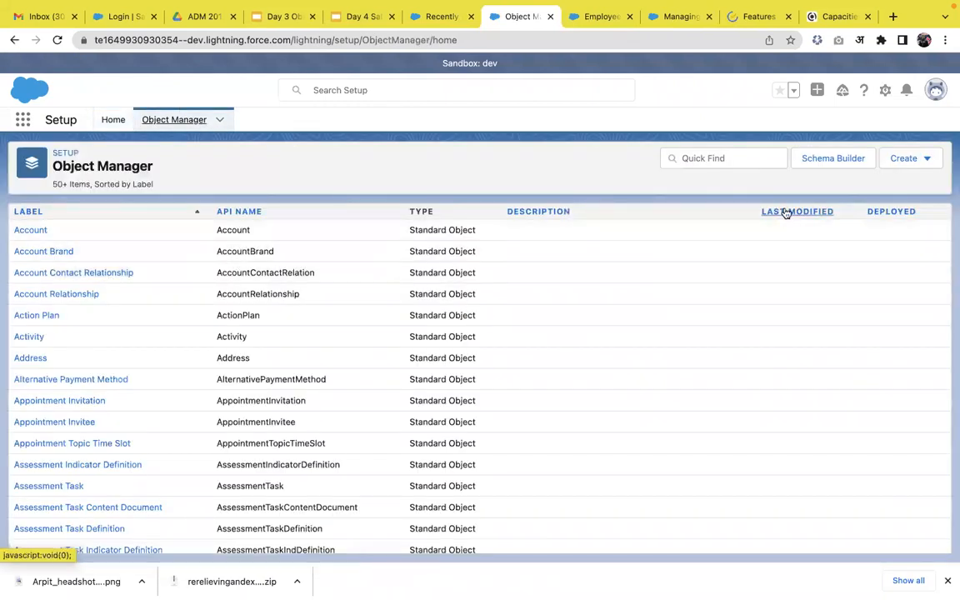
left_click(746, 165)
type("Lead")
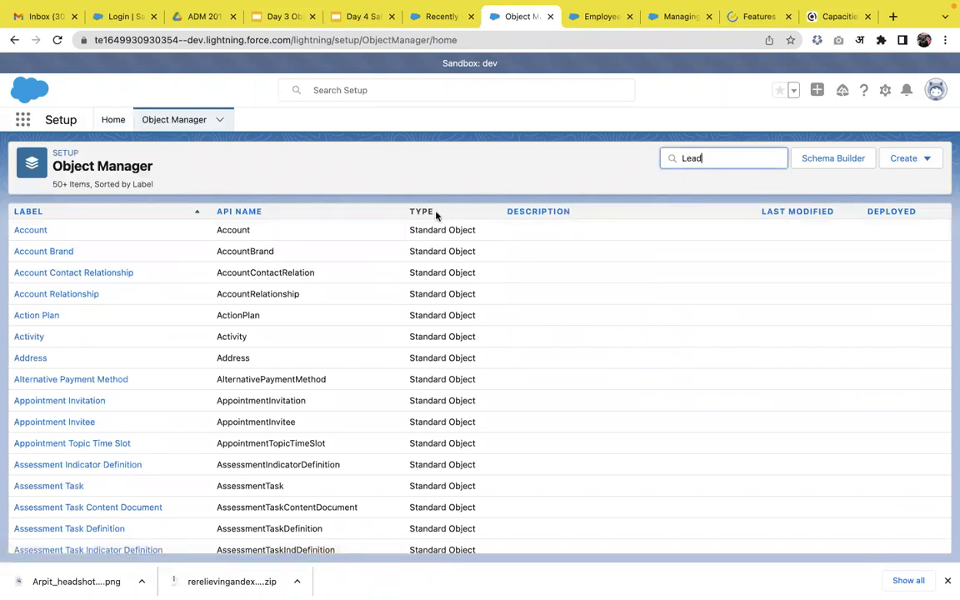
left_click(30, 233)
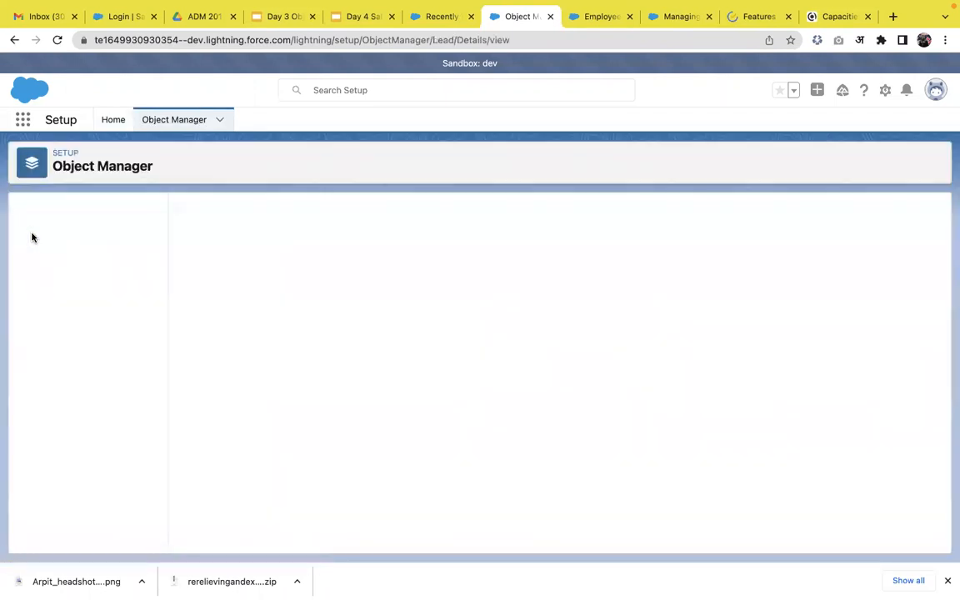
left_click(67, 237)
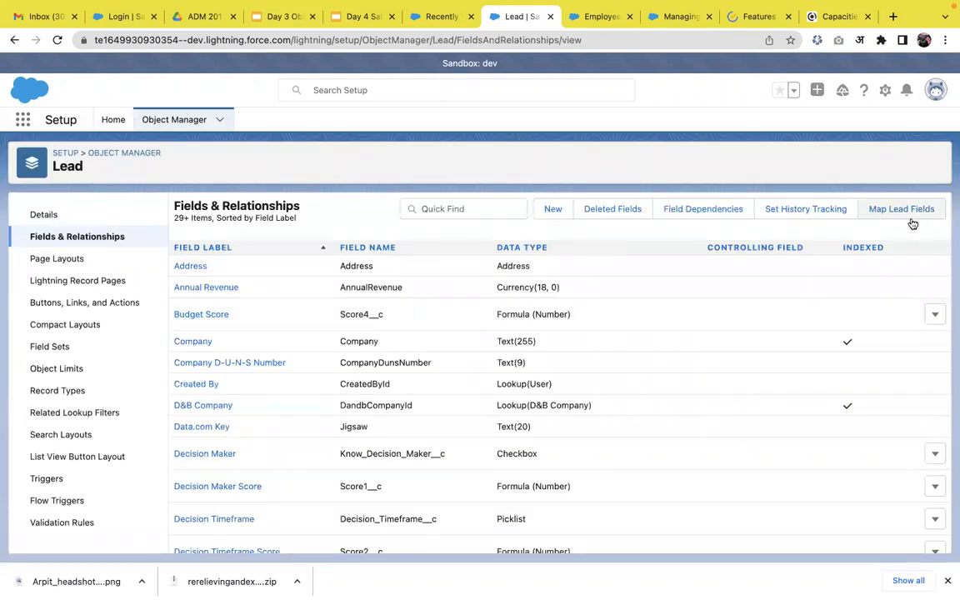
left_click(901, 210)
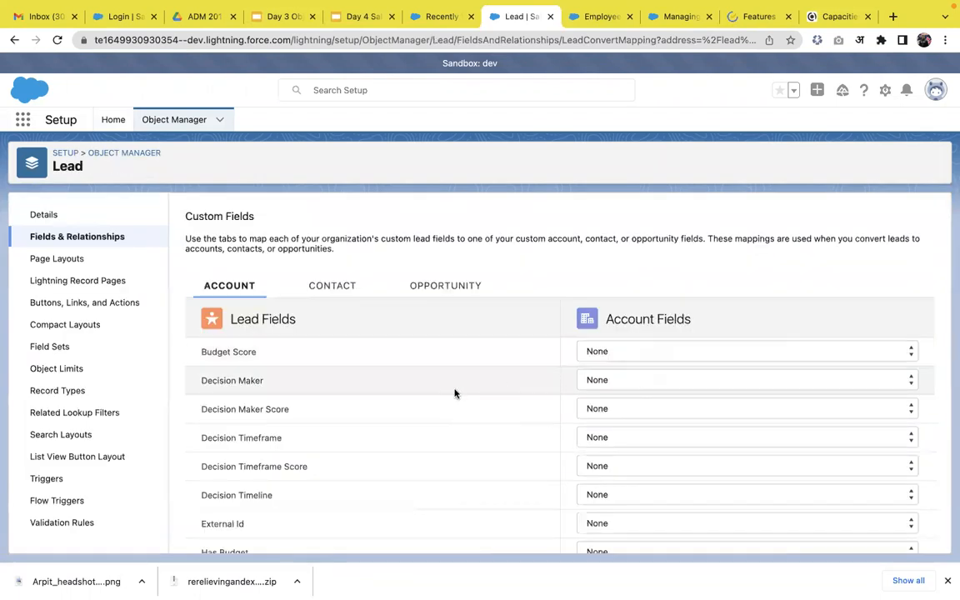
Examine the custom lead field mappings for account, contact and opportunity, including Budget Score's target options, and return to the Lead object's field list
scroll(454, 393, "down", 2)
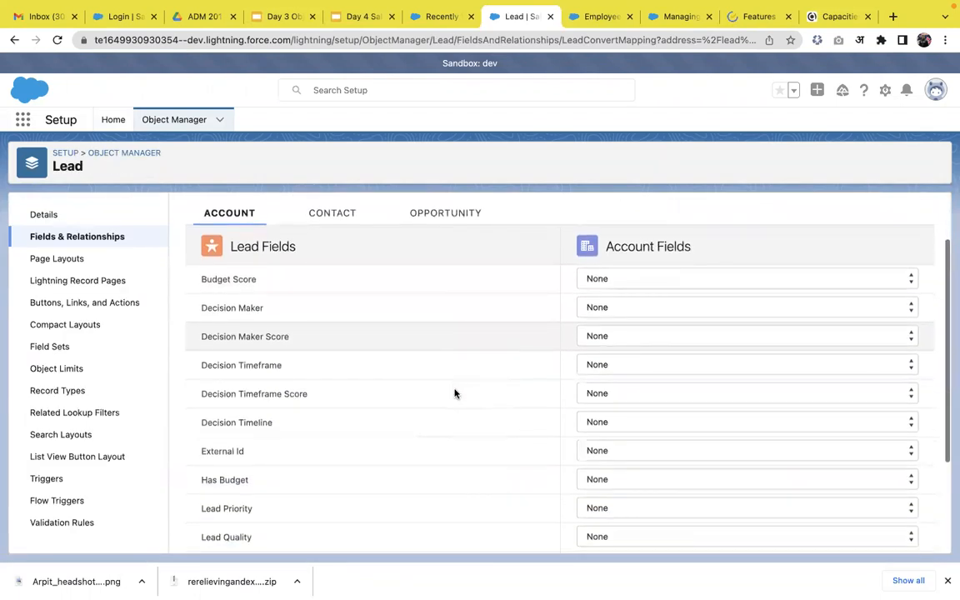
scroll(454, 394, "down", 4)
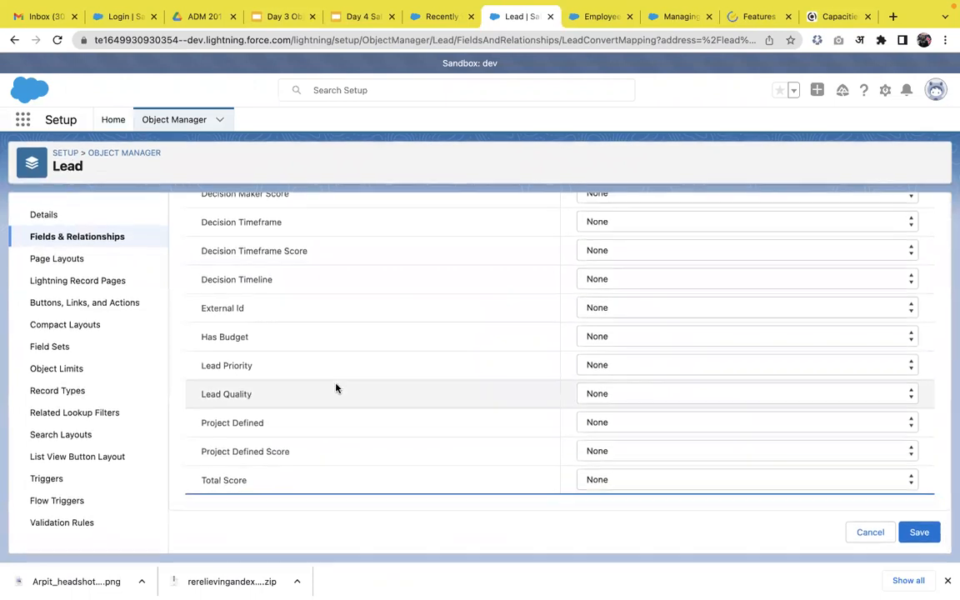
scroll(358, 342, "up", 5)
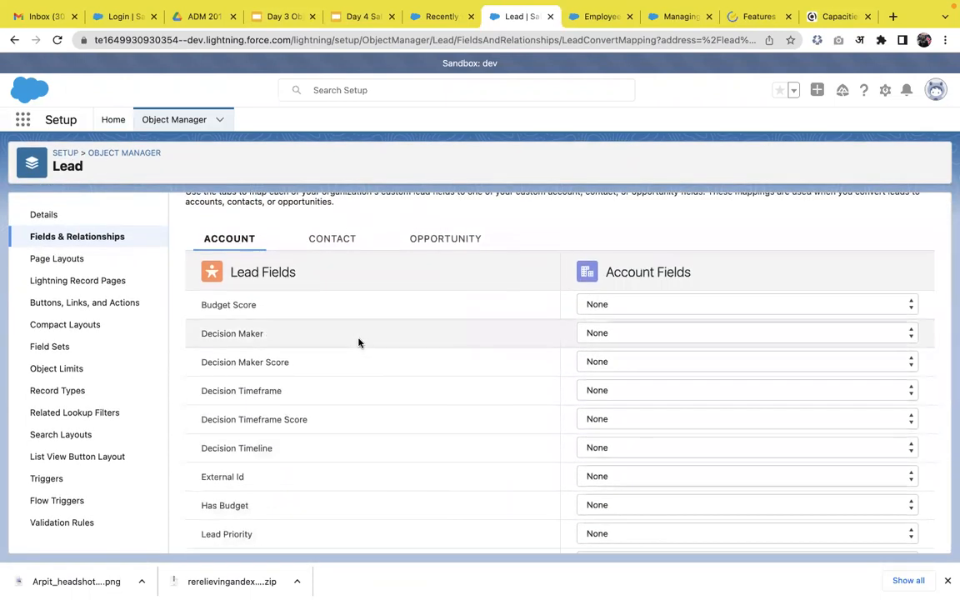
left_click(341, 244)
scroll(370, 384, "down", 5)
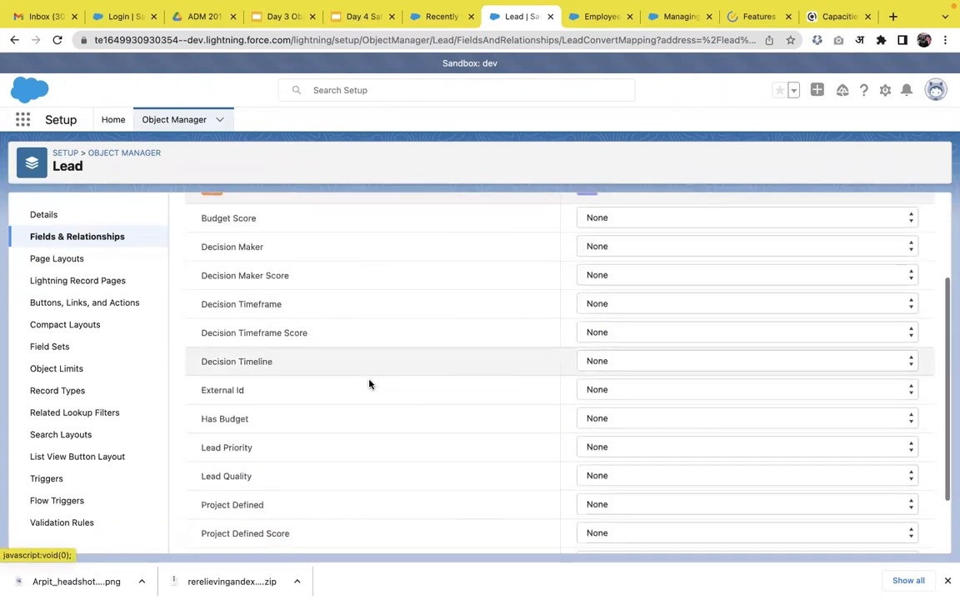
scroll(369, 384, "up", 5)
left_click(442, 288)
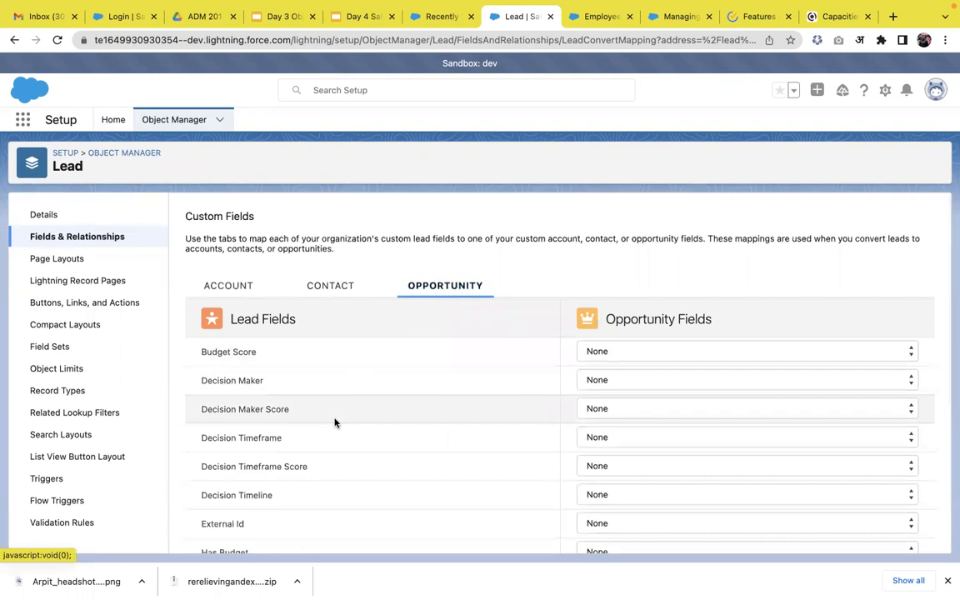
scroll(334, 422, "down", 3)
scroll(334, 421, "down", 3)
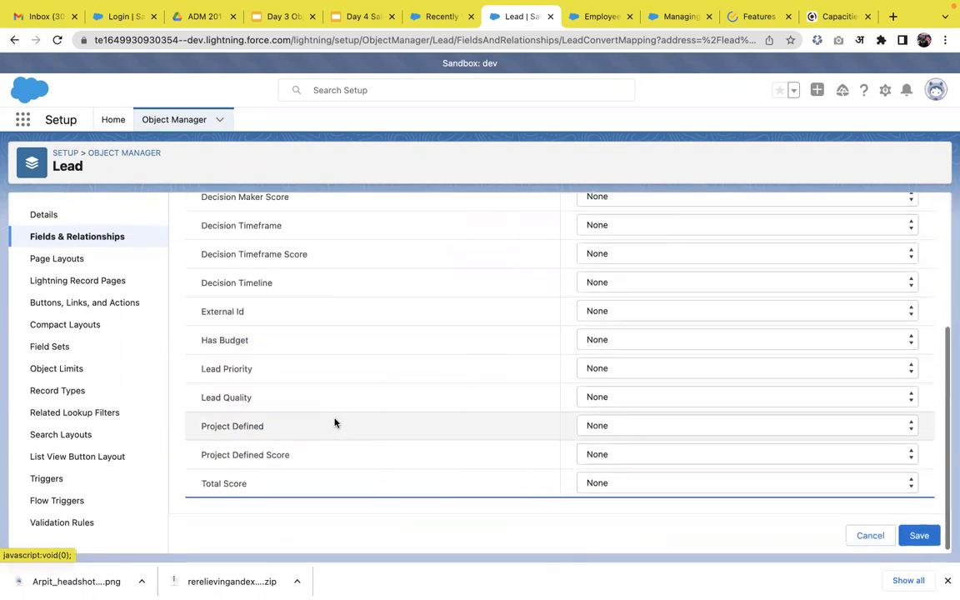
scroll(335, 423, "up", 5)
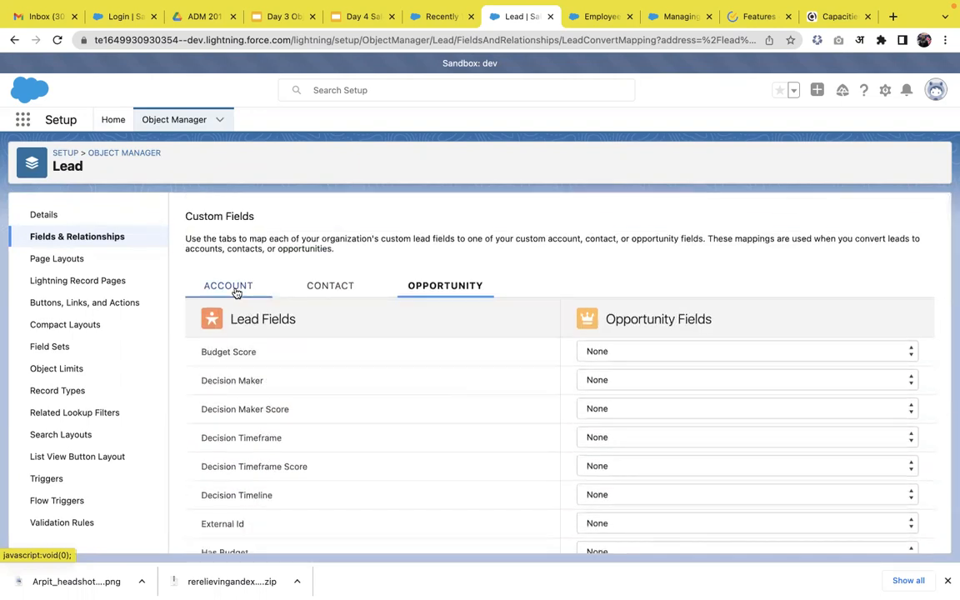
left_click(622, 351)
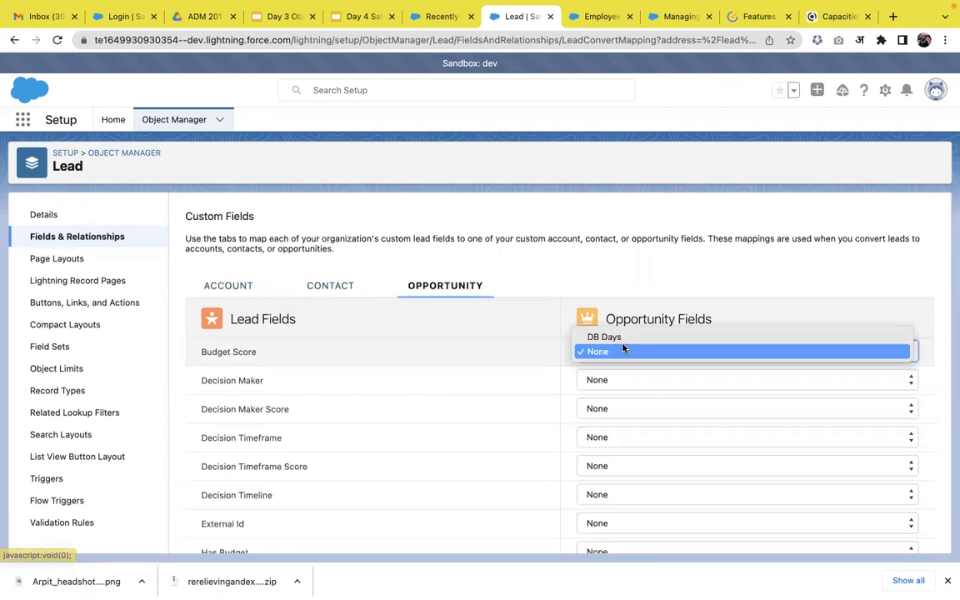
left_click(321, 292)
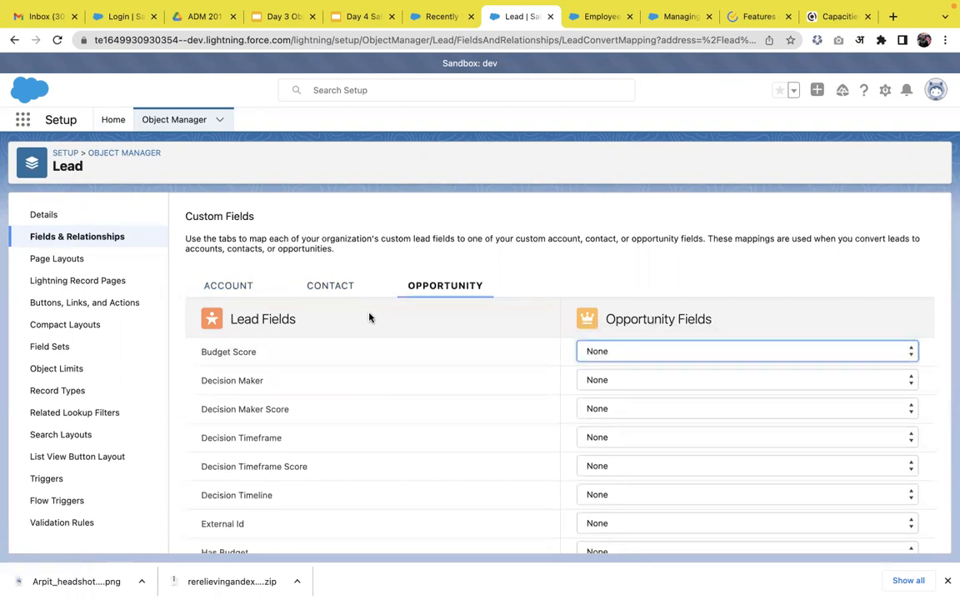
left_click(93, 238)
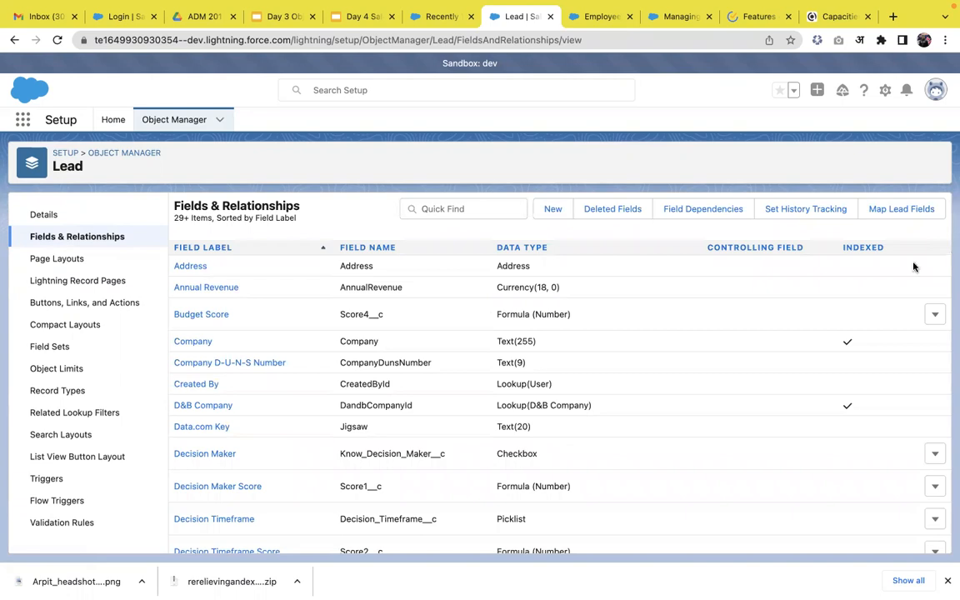
Switch to the Day 4 Sales and Marketing deck in Google Slides, present it full screen and advance to the Lead Process slide
left_click(360, 19)
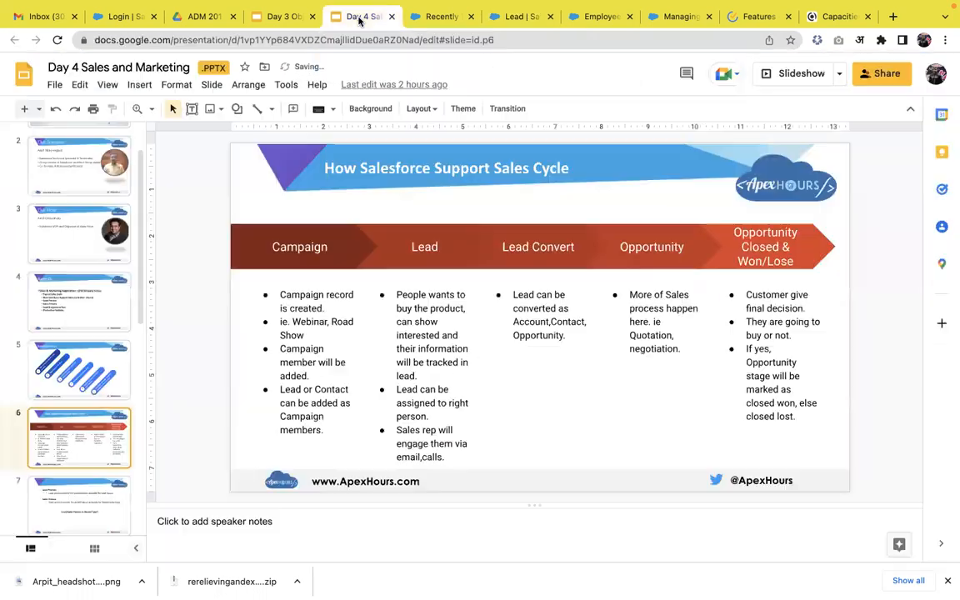
left_click(793, 74)
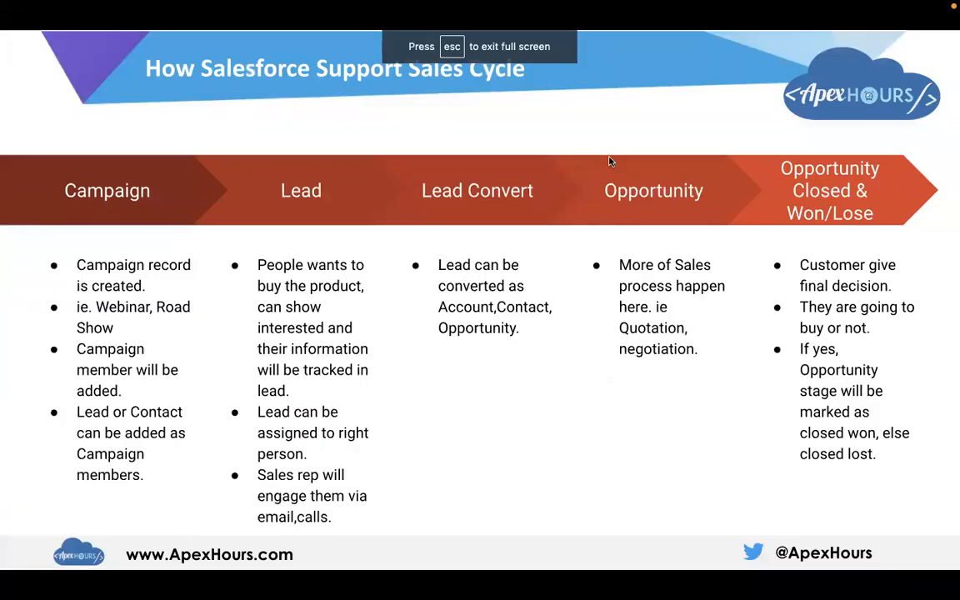
key("Right")
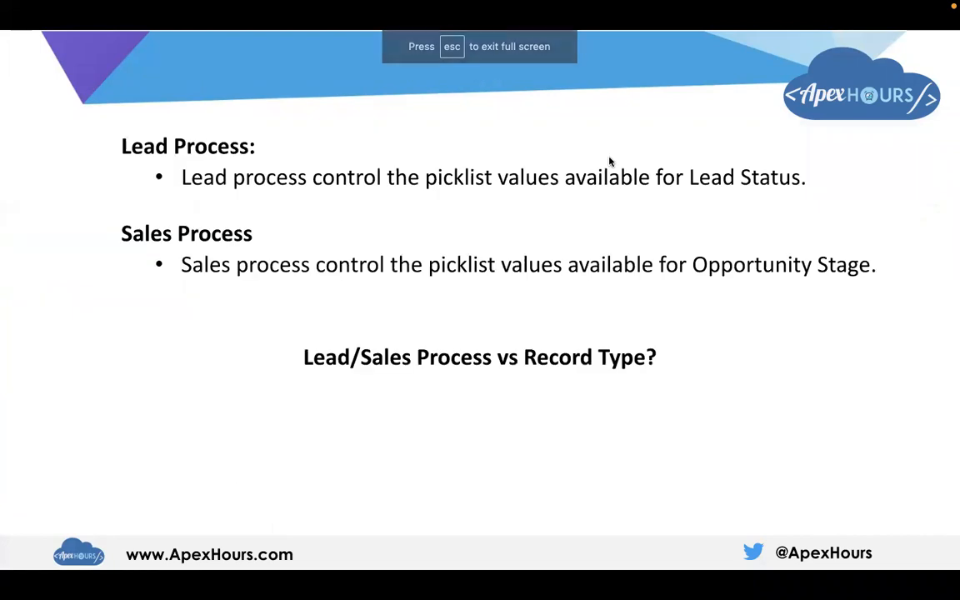
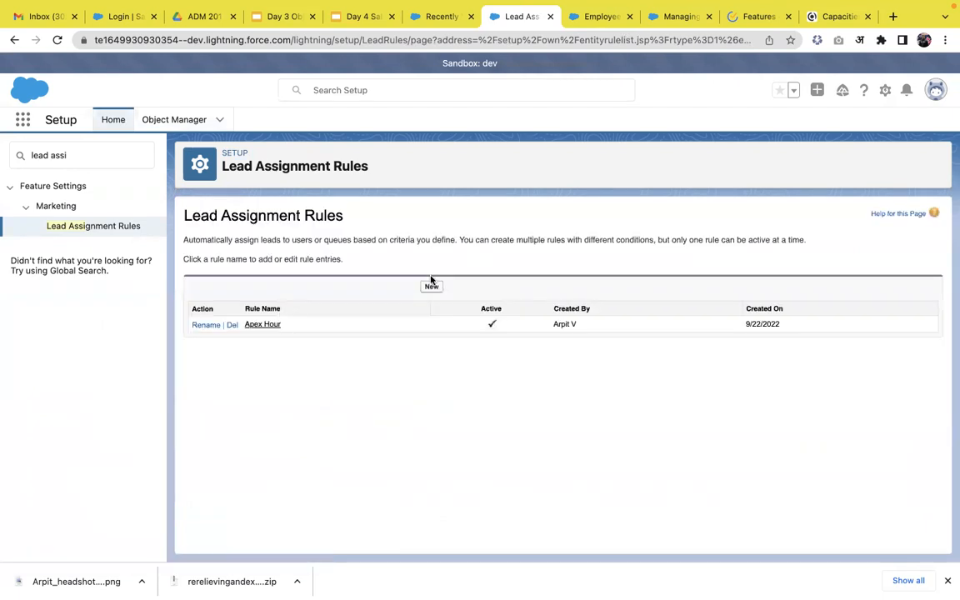
Start a new rule entry in the Apex Hour lead assignment rule and set its sort order to 1
left_click(269, 326)
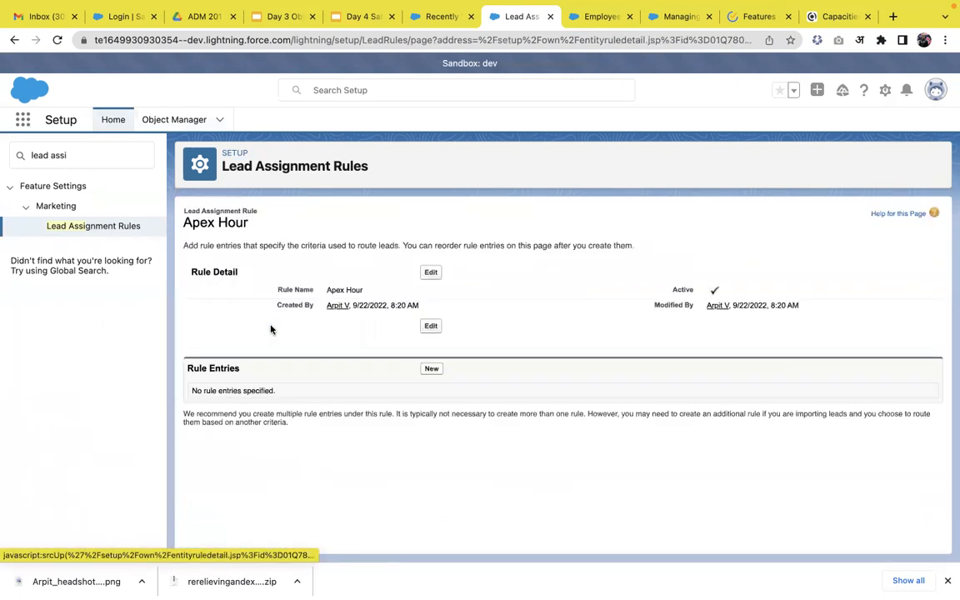
left_click(432, 369)
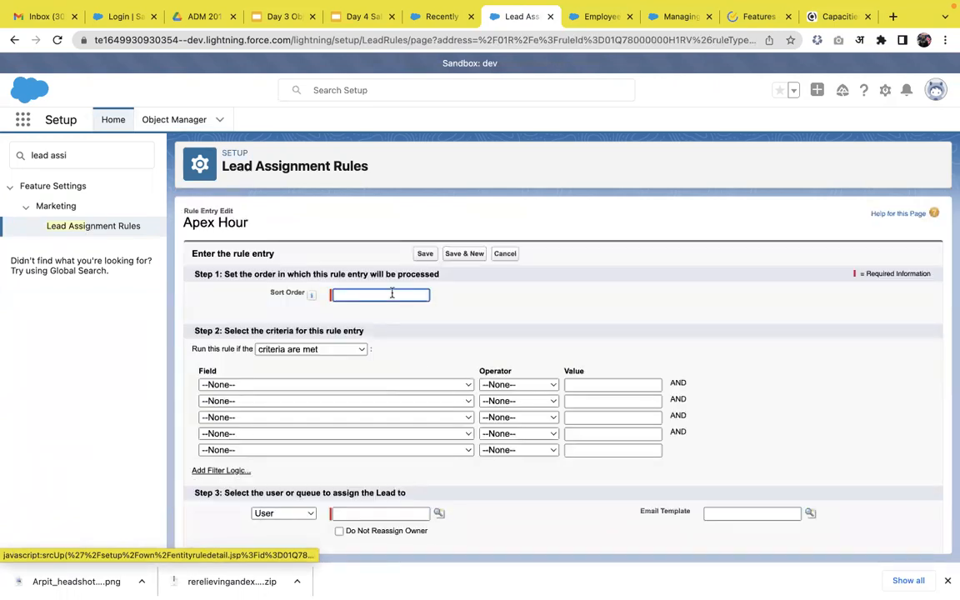
type("1")
mouse_move(311, 294)
Set the rule entry's first criterion to Lead: City equals Jaipur
left_click(424, 385)
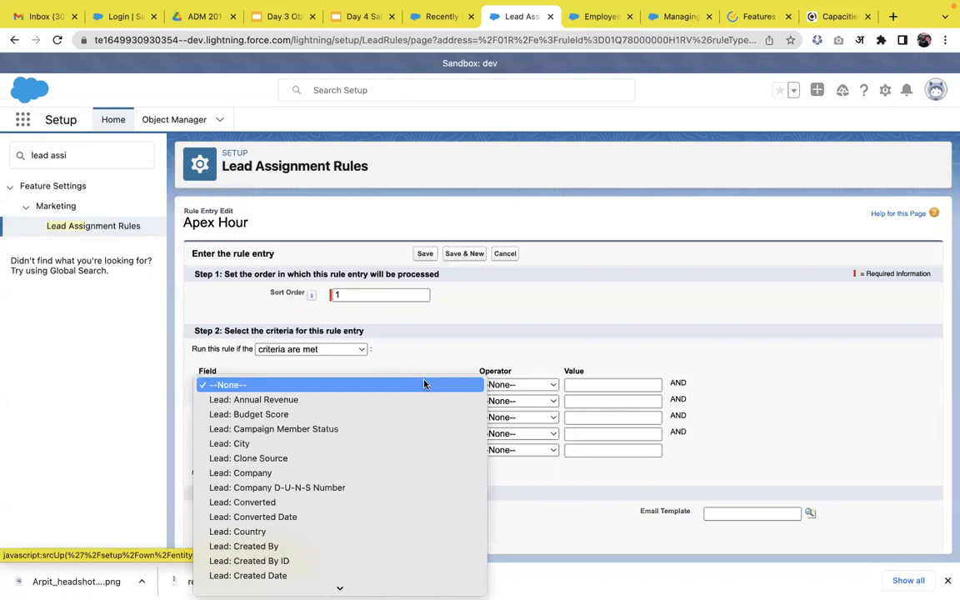
left_click(336, 444)
left_click(500, 384)
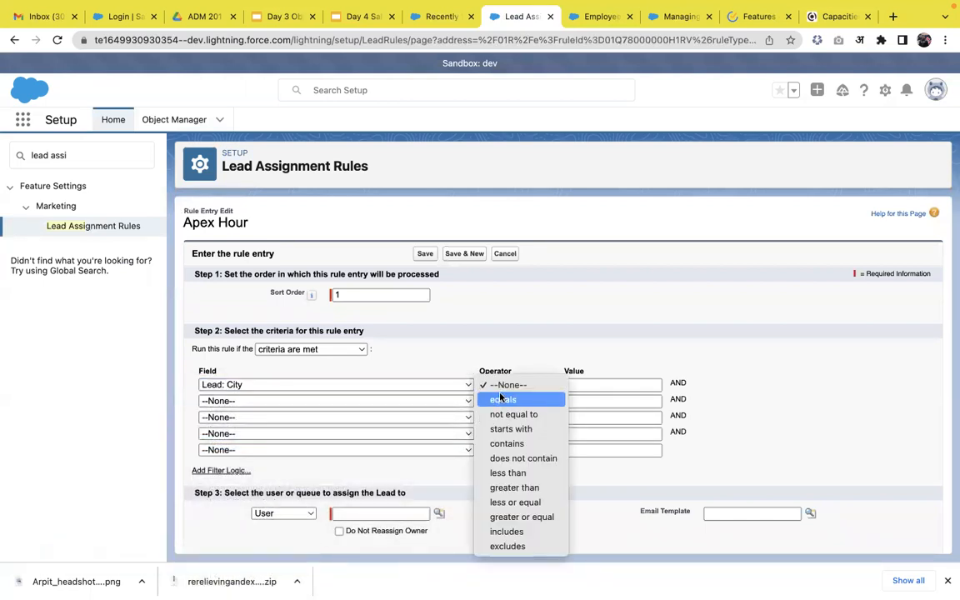
left_click(501, 399)
left_click(576, 384)
type("Jaipur")
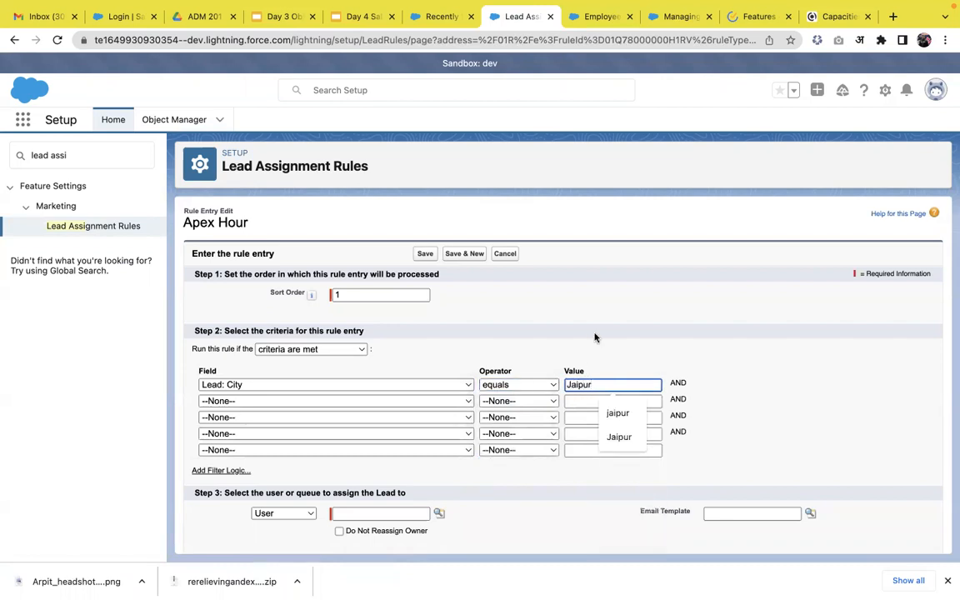
left_click(594, 337)
Assign matching leads to the first user in the recently viewed users lookup and save the rule entry
scroll(439, 371, "down", 1)
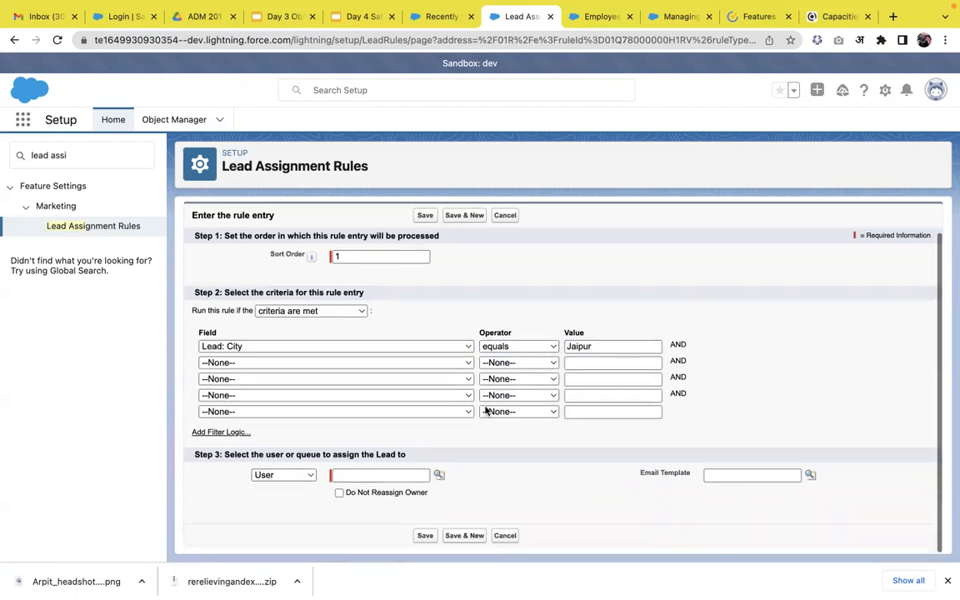
left_click(306, 476)
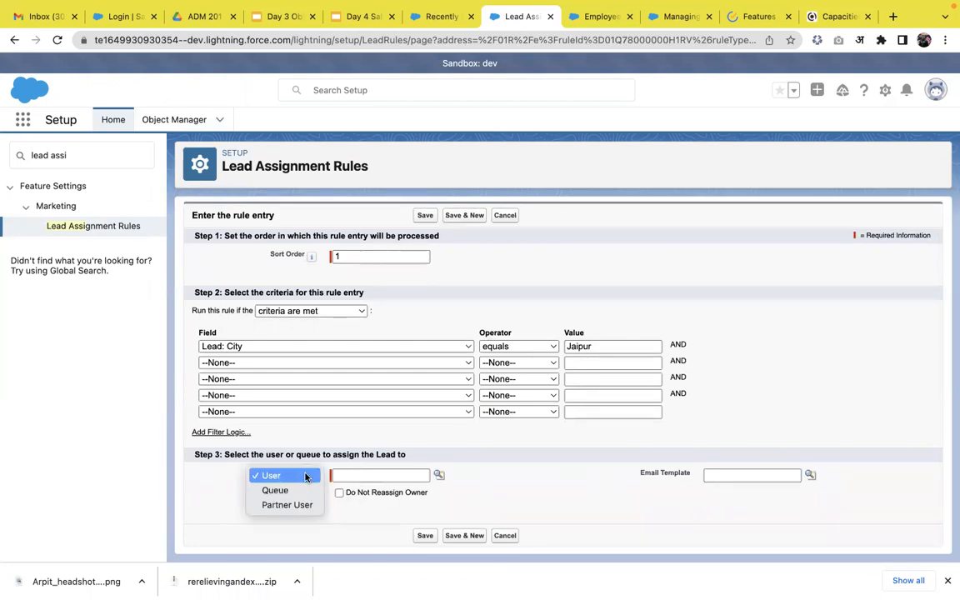
left_click(217, 504)
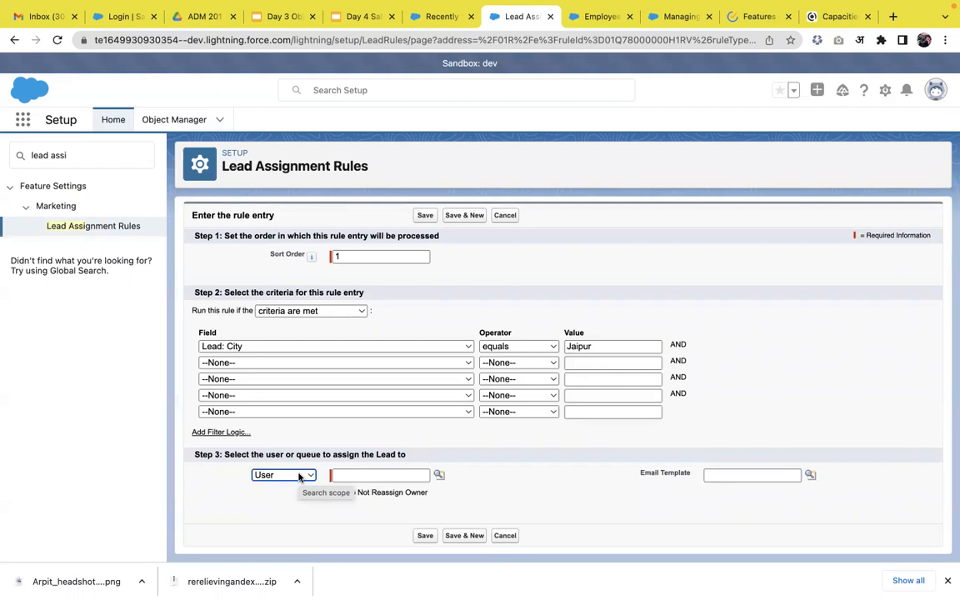
left_click(439, 475)
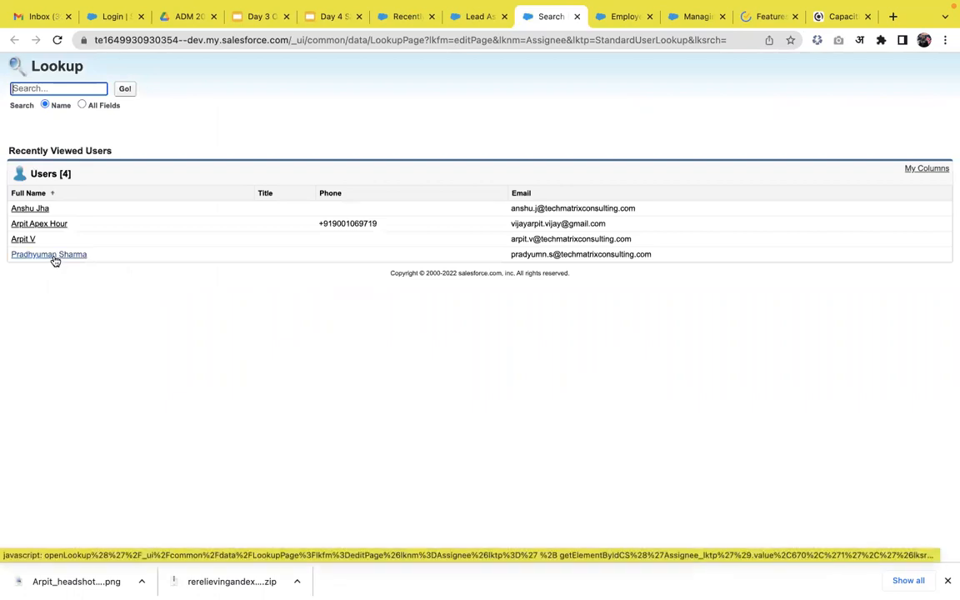
left_click(34, 208)
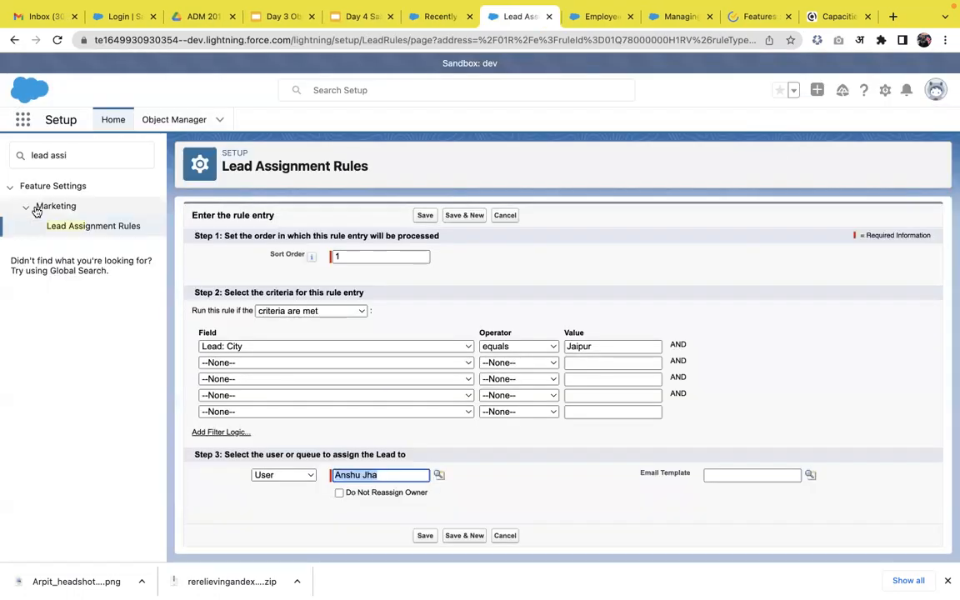
left_click(425, 537)
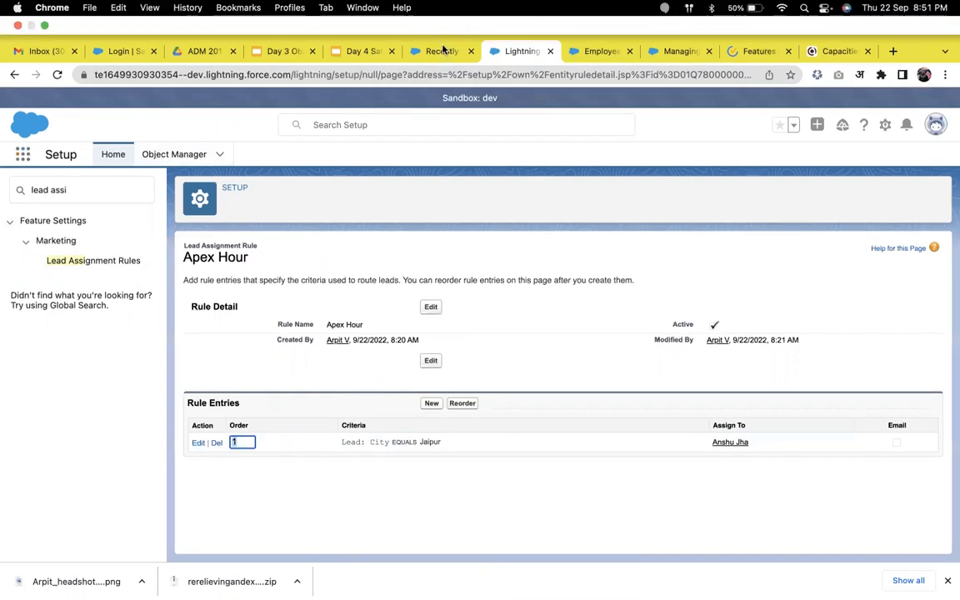
Return to Leads in the Marketing app, show the Today's Leads list view and reload the page
left_click(442, 16)
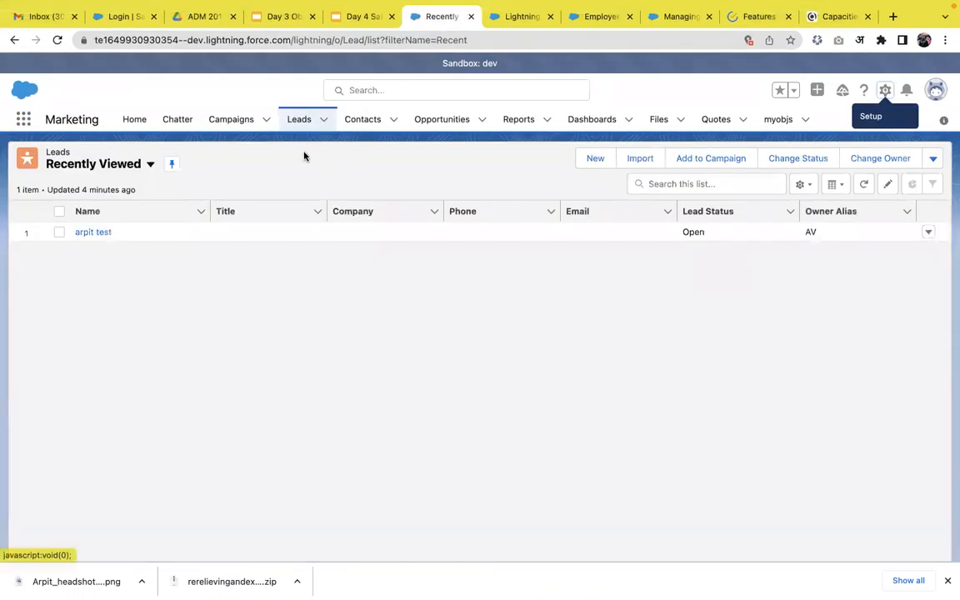
left_click(305, 126)
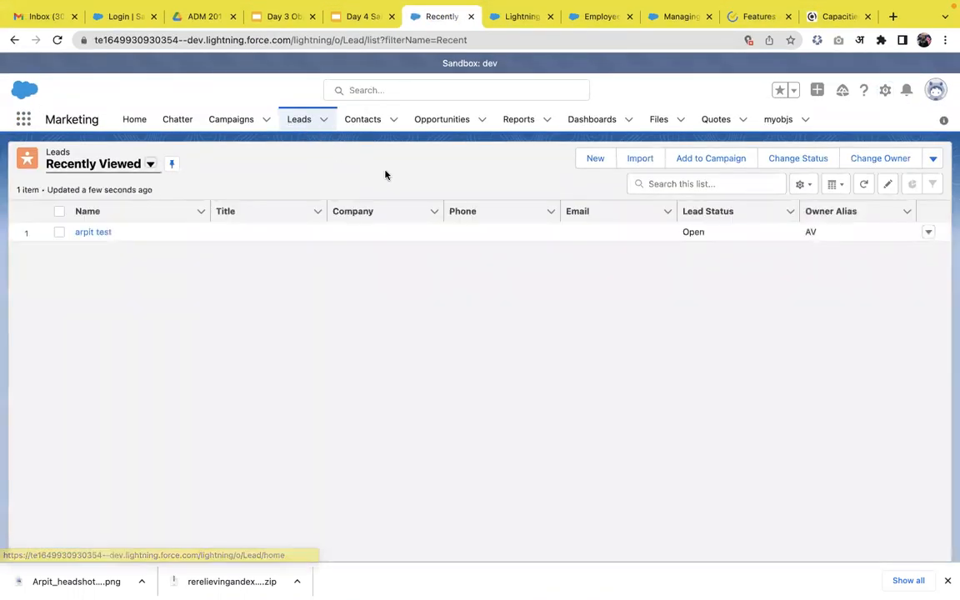
left_click(133, 165)
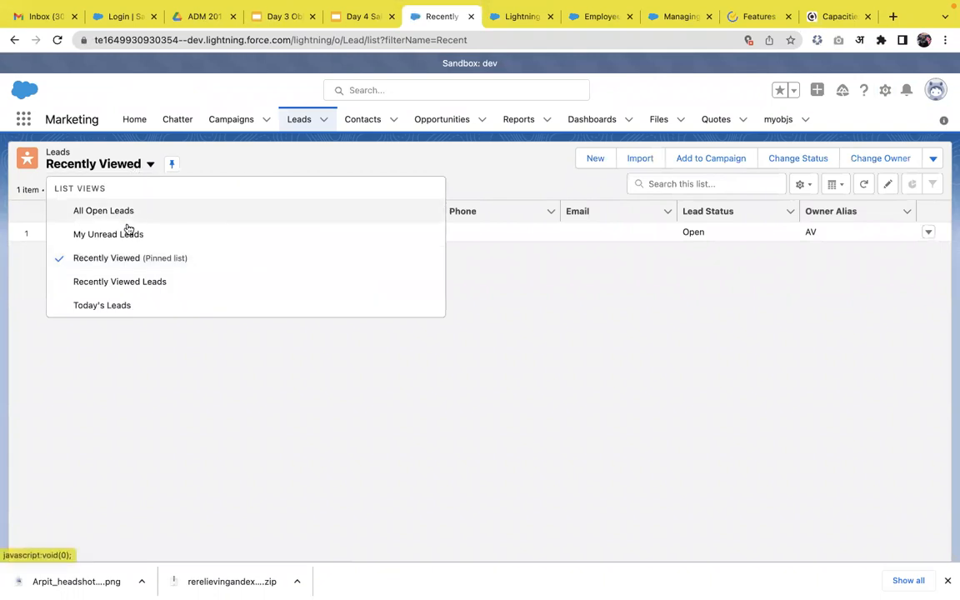
left_click(112, 305)
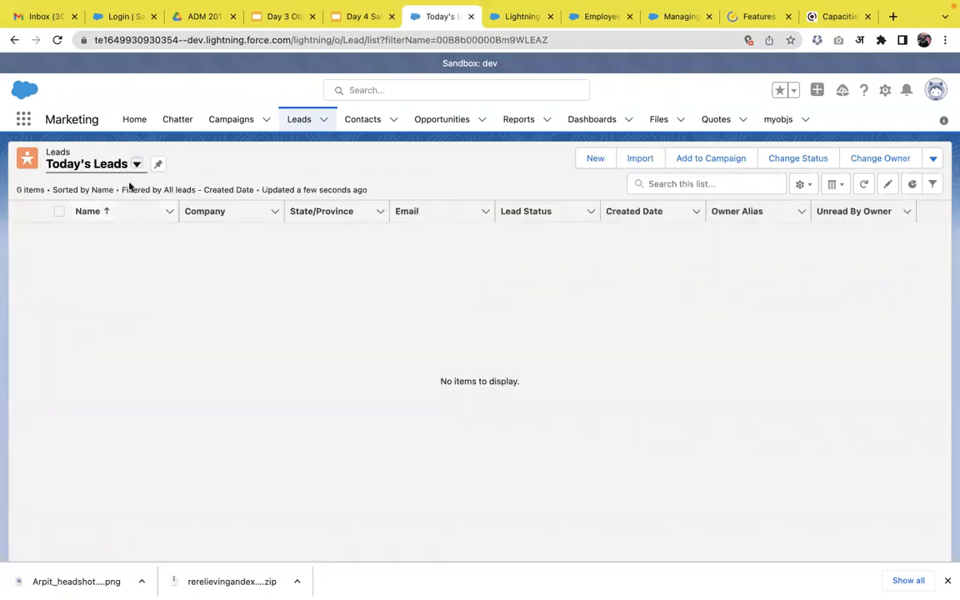
left_click(55, 44)
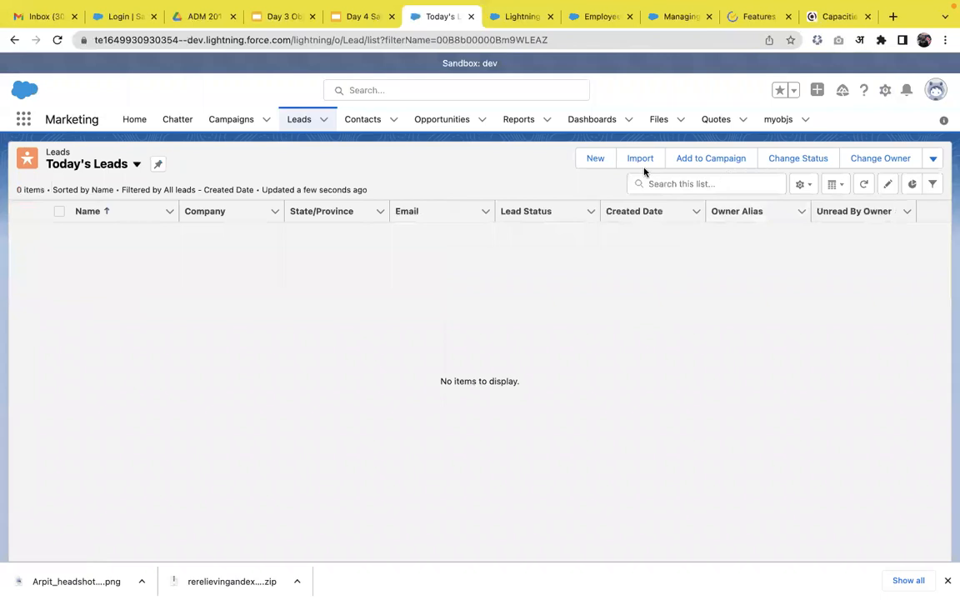
Start a new lead, entering the lead's last name and techmatrix as the company
left_click(595, 167)
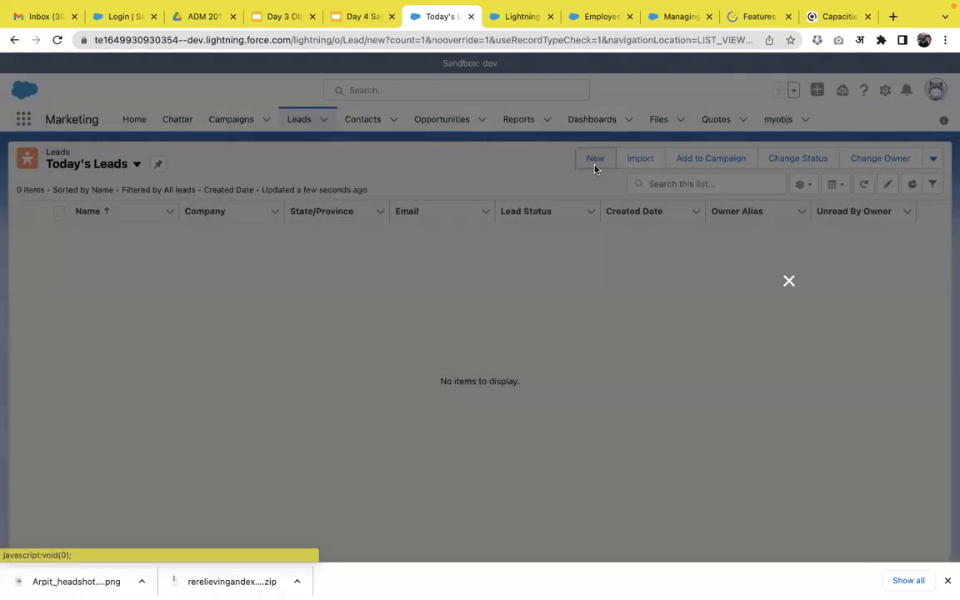
scroll(551, 291, "down", 5)
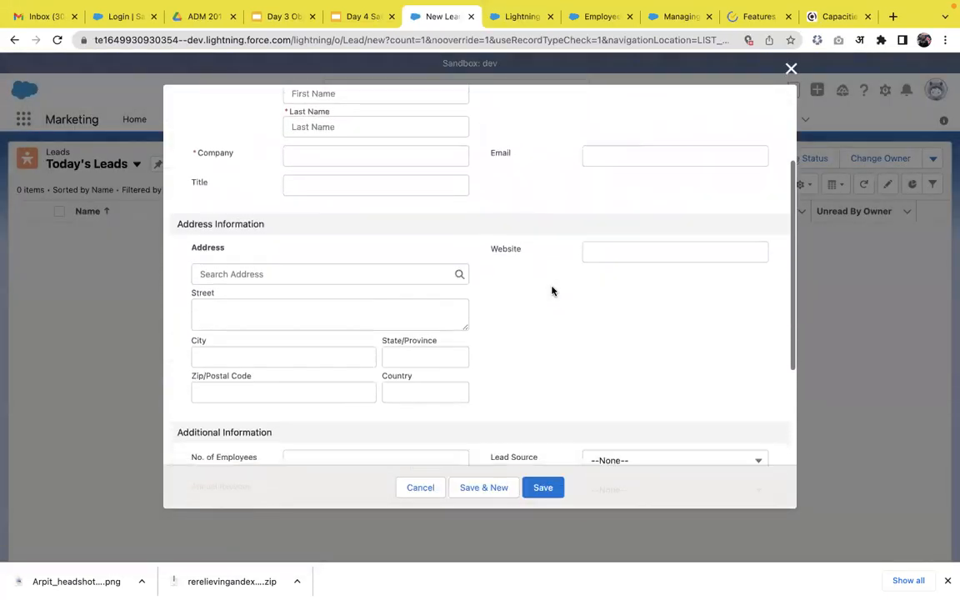
scroll(552, 288, "up", 2)
scroll(552, 287, "up", 4)
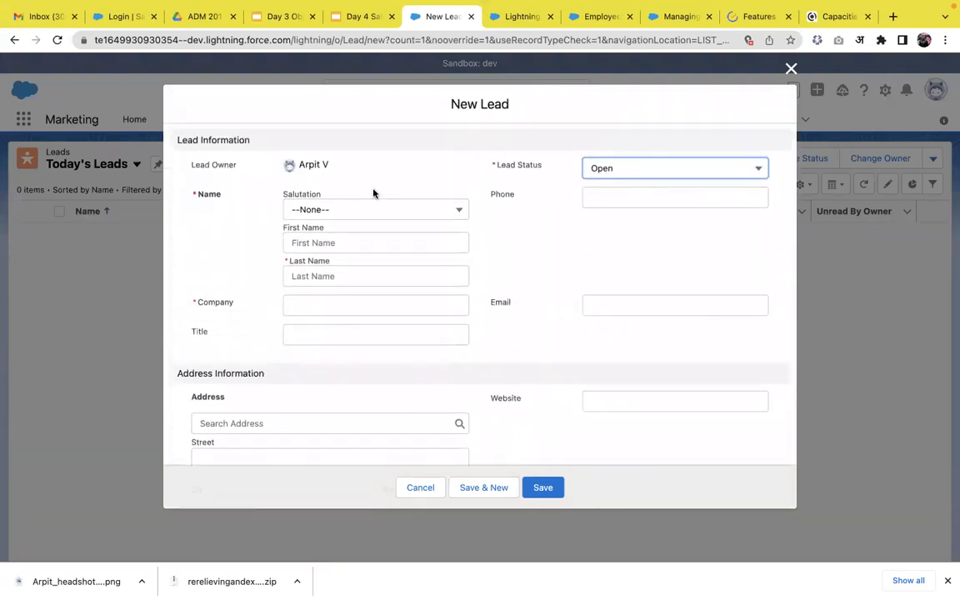
left_click(345, 275)
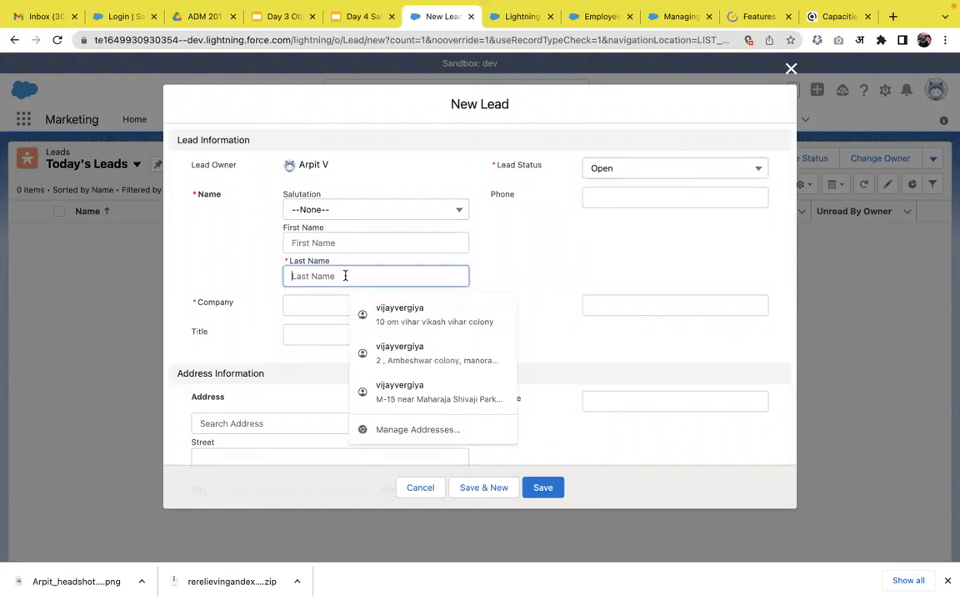
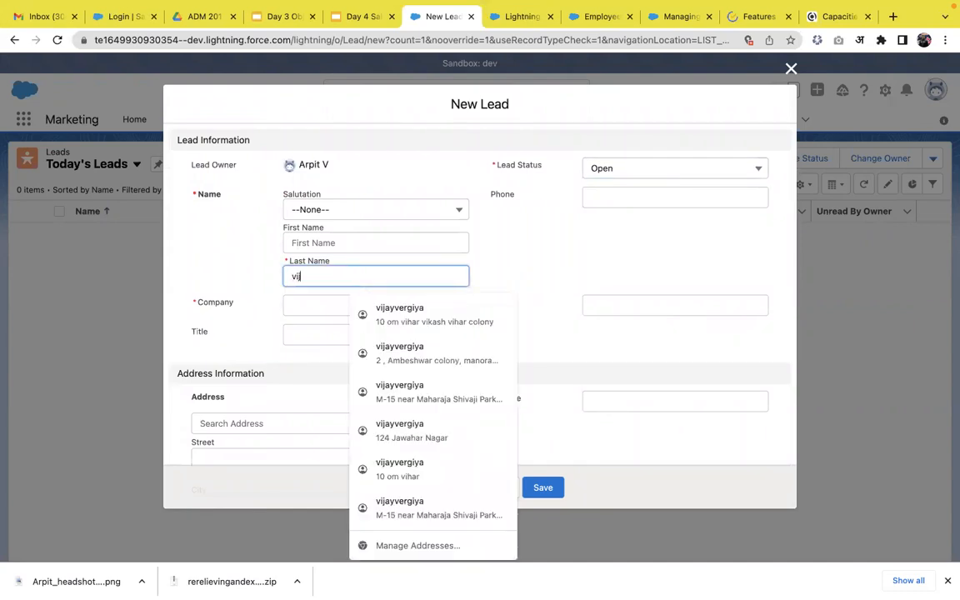
left_click(543, 274)
left_click(442, 319)
type("techmatrix")
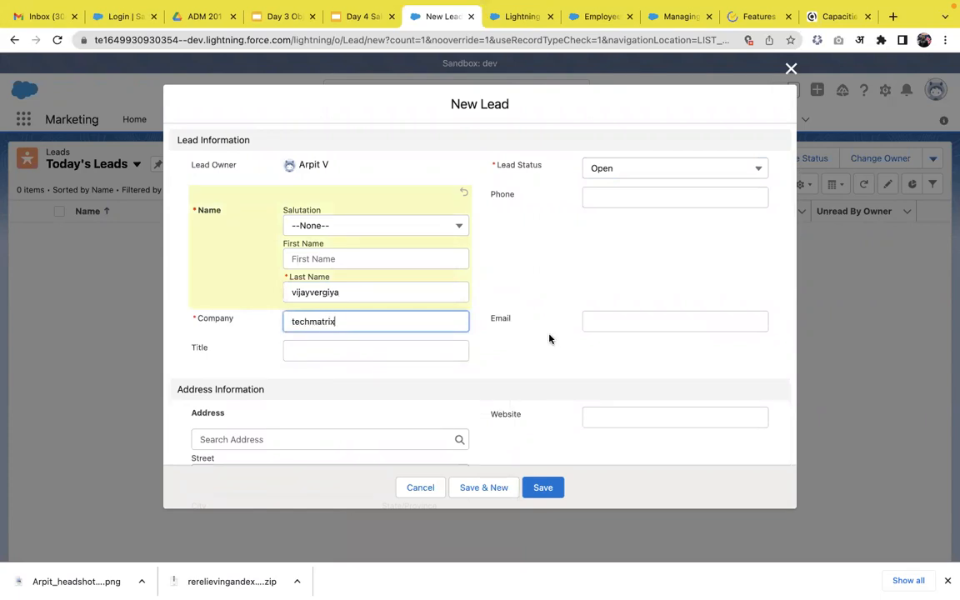
left_click(560, 342)
Set the lead's city to Jaipur, save the lead and show its details
scroll(562, 343, "down", 5)
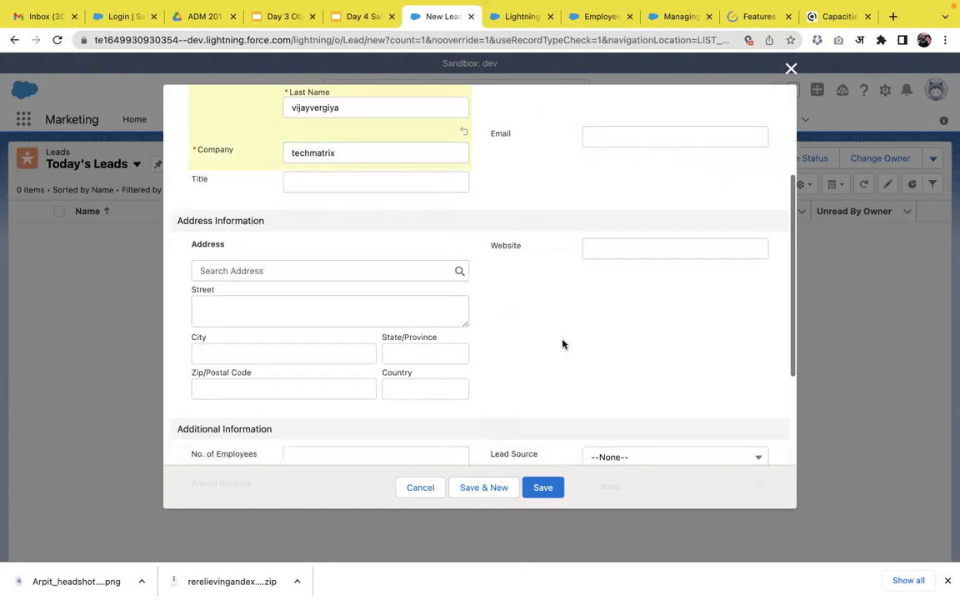
left_click(303, 301)
type("Jai")
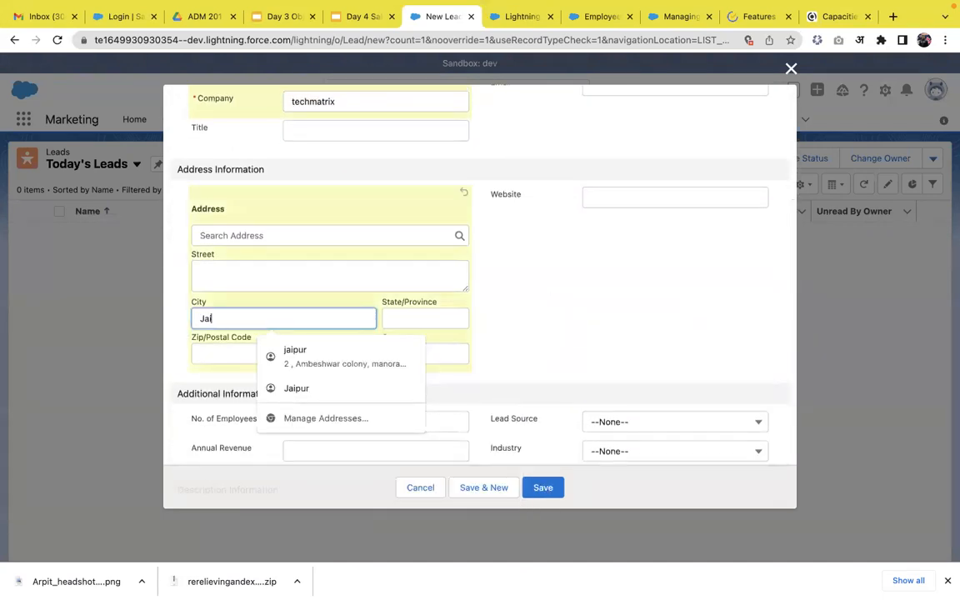
type("pur")
left_click(574, 342)
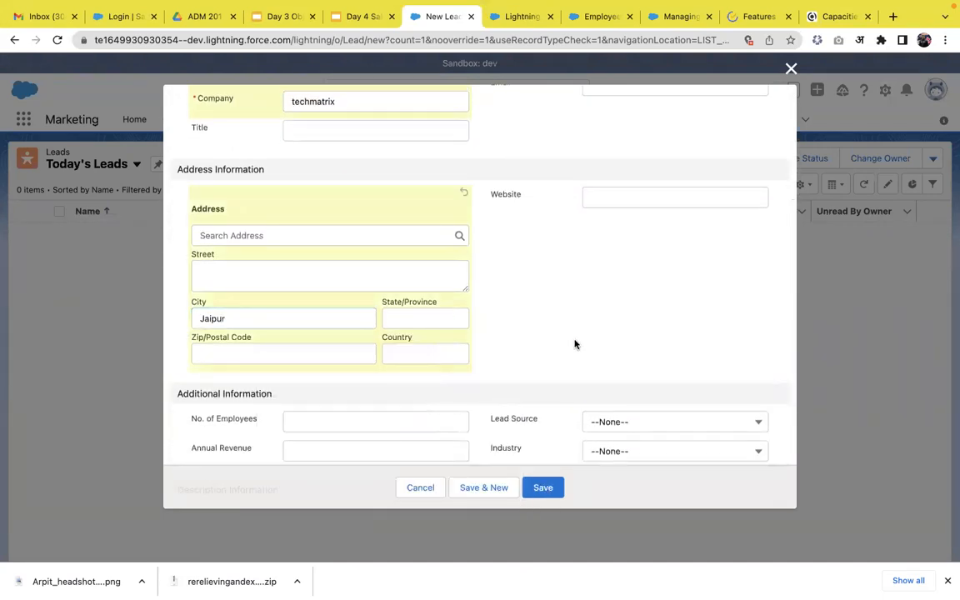
scroll(575, 343, "down", 3)
left_click(543, 483)
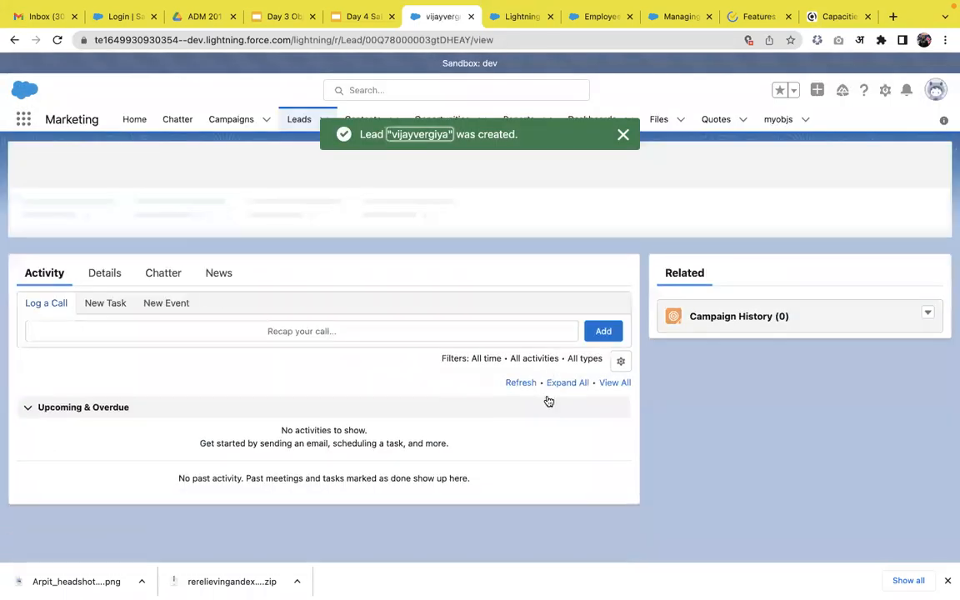
left_click(104, 275)
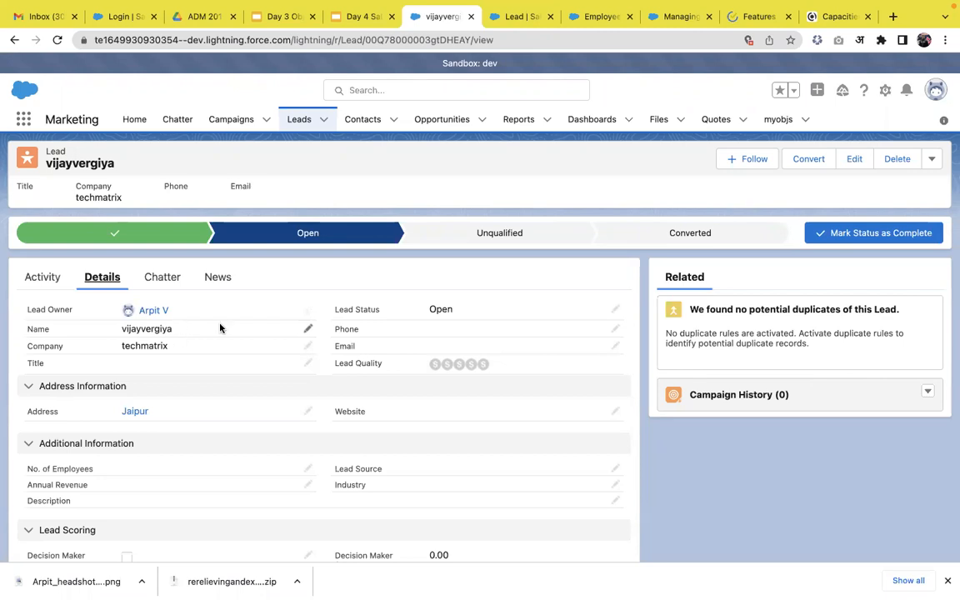
In the Lead Layout's properties, enable the Lead Assignment Checkbox to show on the edit page and save the layout
left_click(886, 93)
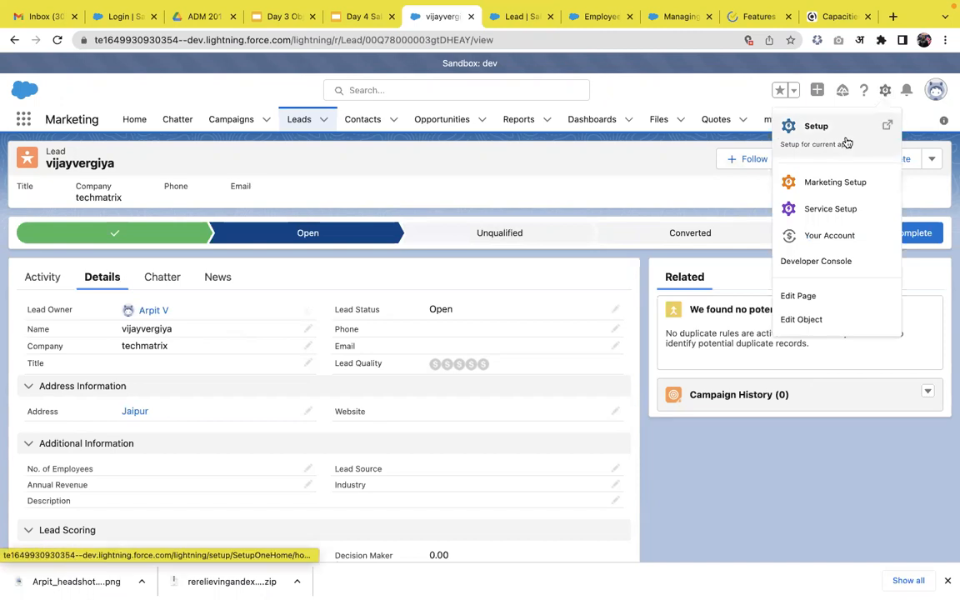
left_click(521, 19)
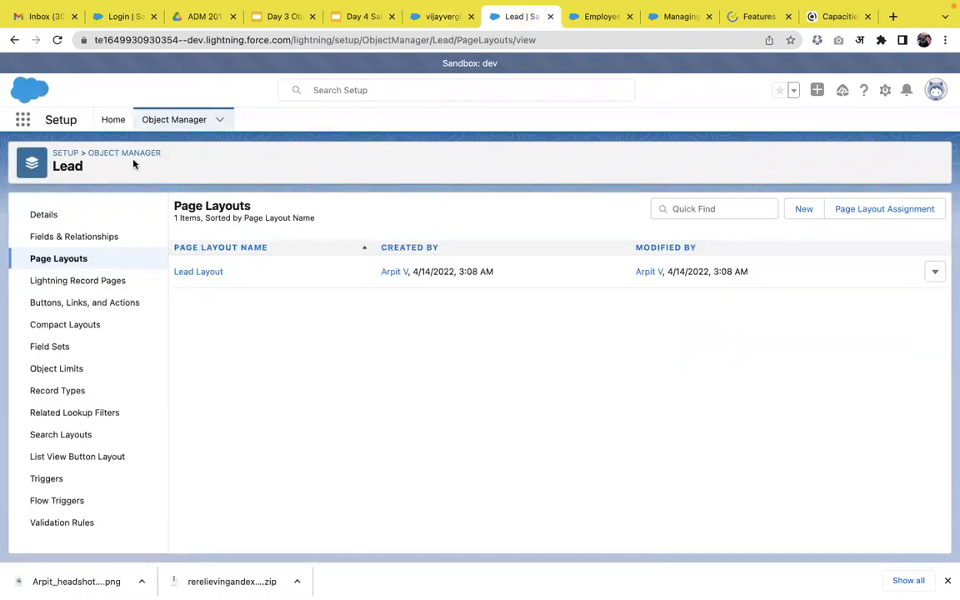
left_click(205, 275)
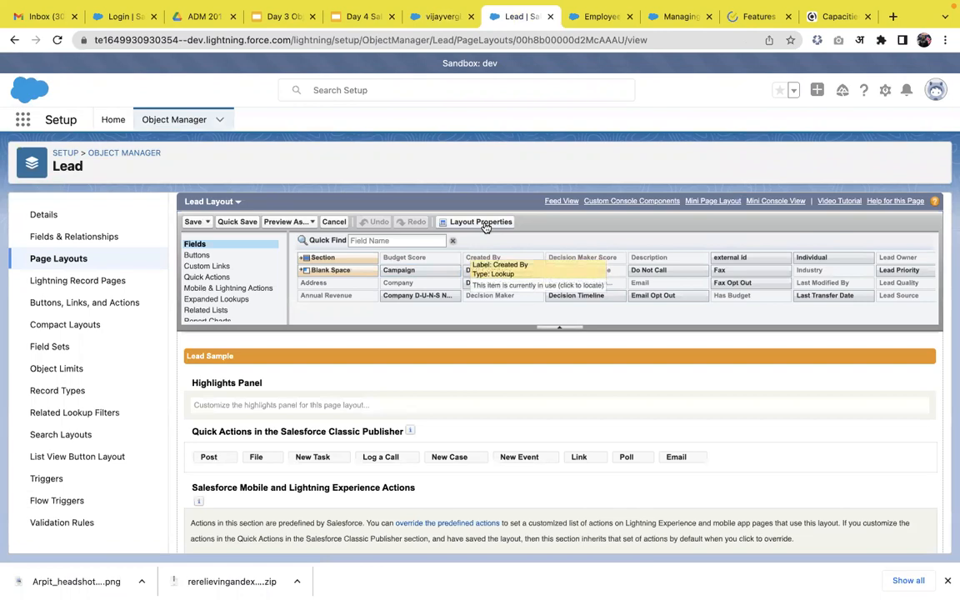
left_click(485, 226)
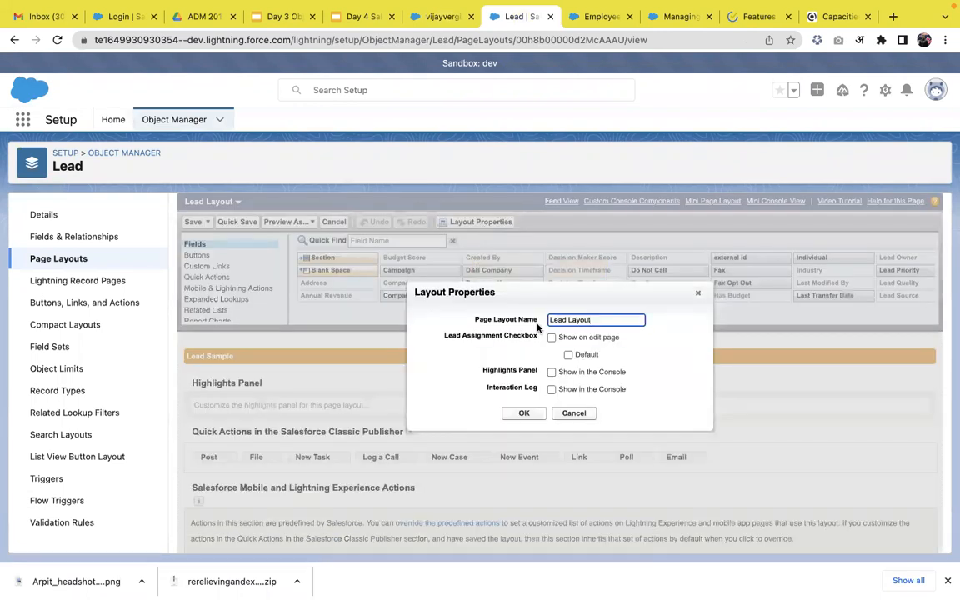
left_click(552, 338)
left_click(524, 413)
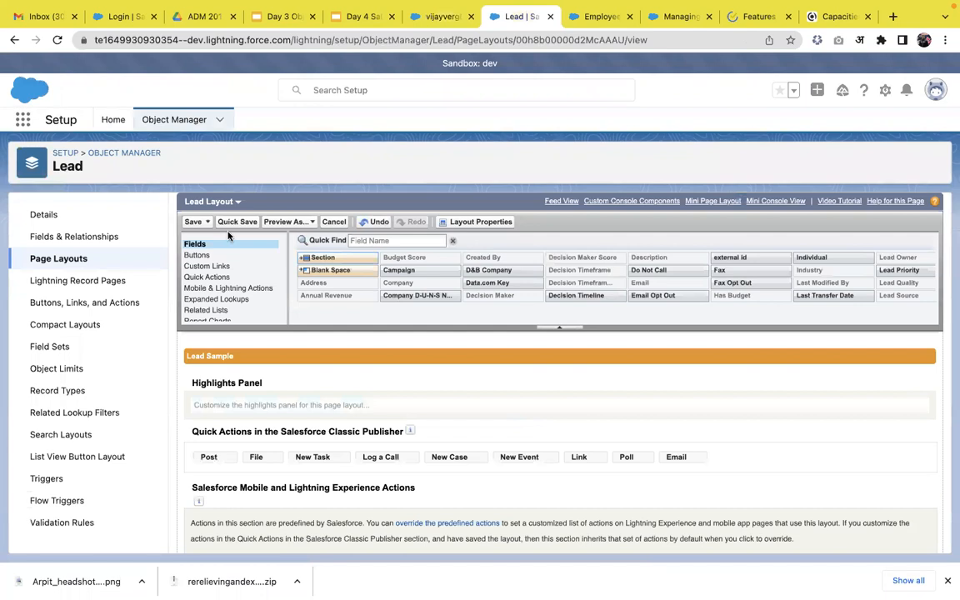
left_click(197, 223)
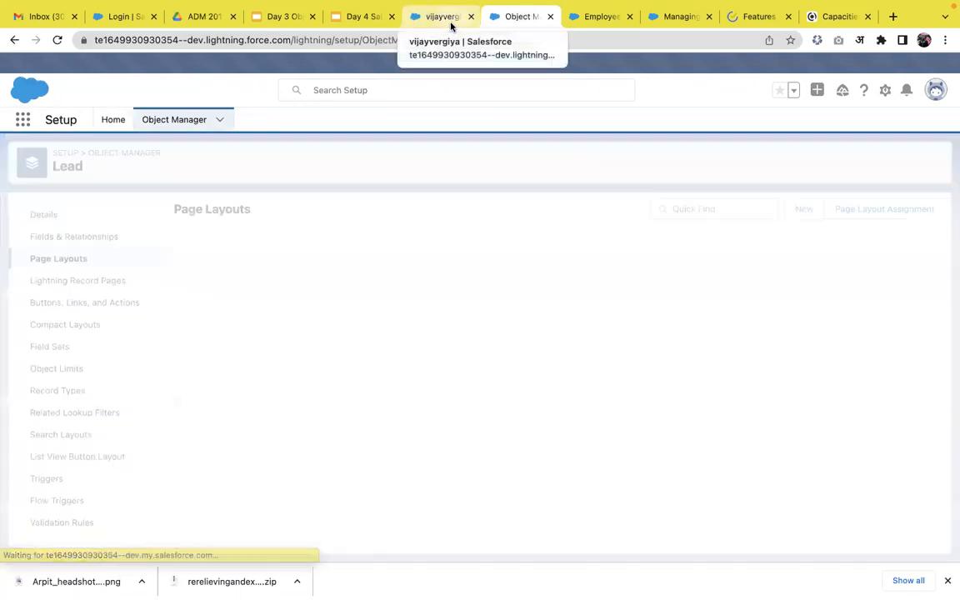
Return to the Leads list, check the new lead form for the assignment option and cancel it
left_click(451, 27)
left_click(297, 123)
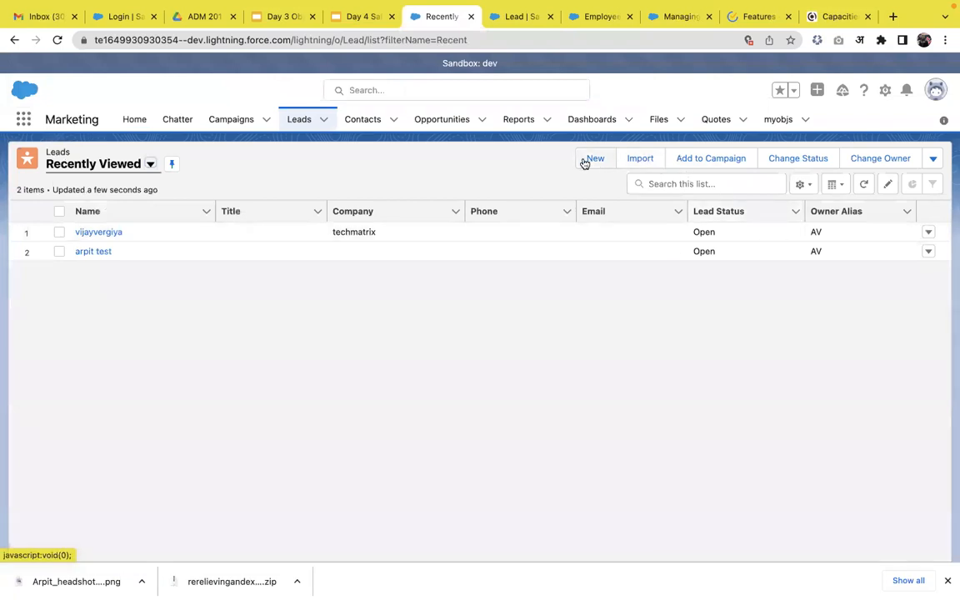
left_click(581, 160)
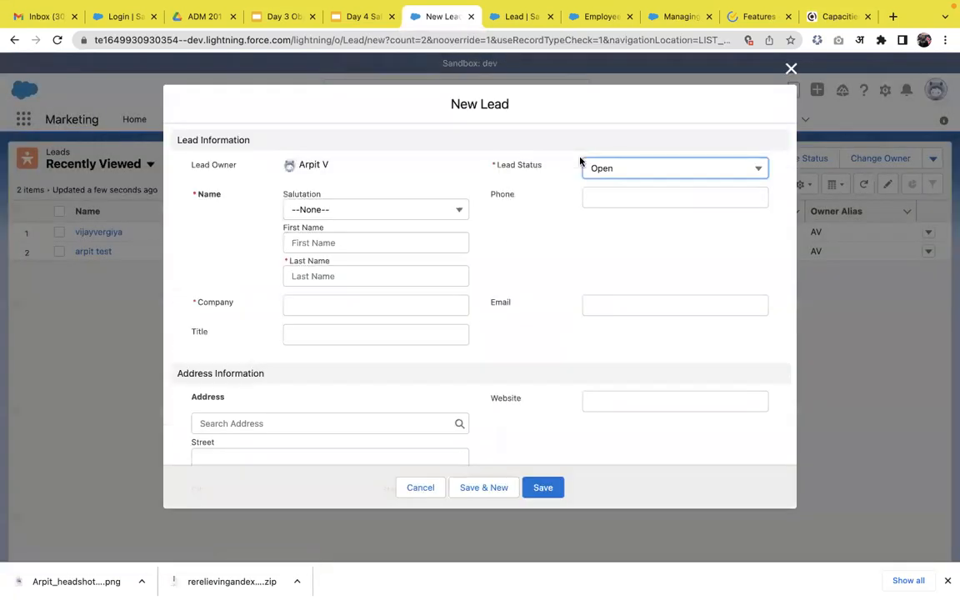
left_click(421, 487)
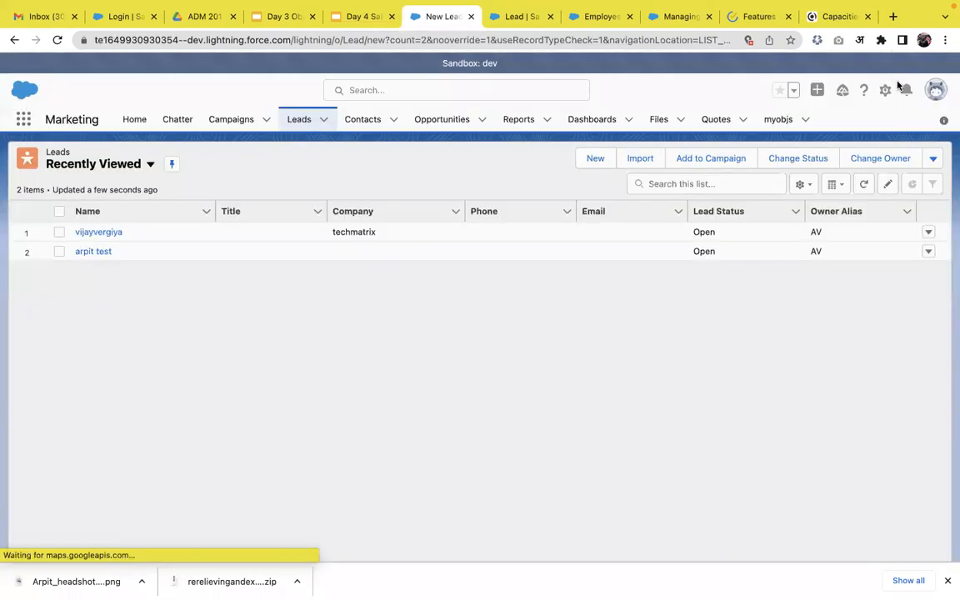
Change the display density to Comfy and refresh the page
left_click(887, 92)
left_click(936, 102)
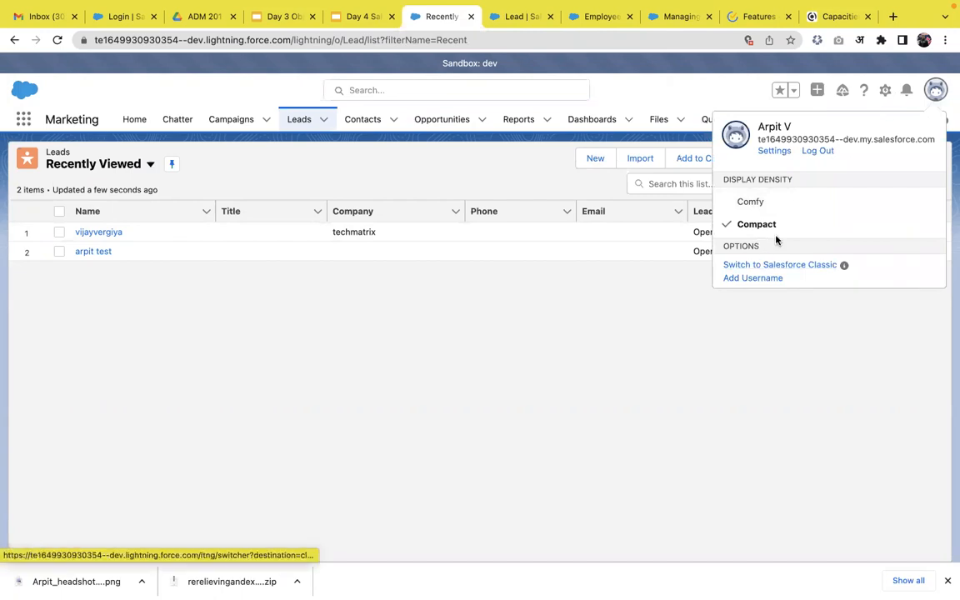
left_click(766, 206)
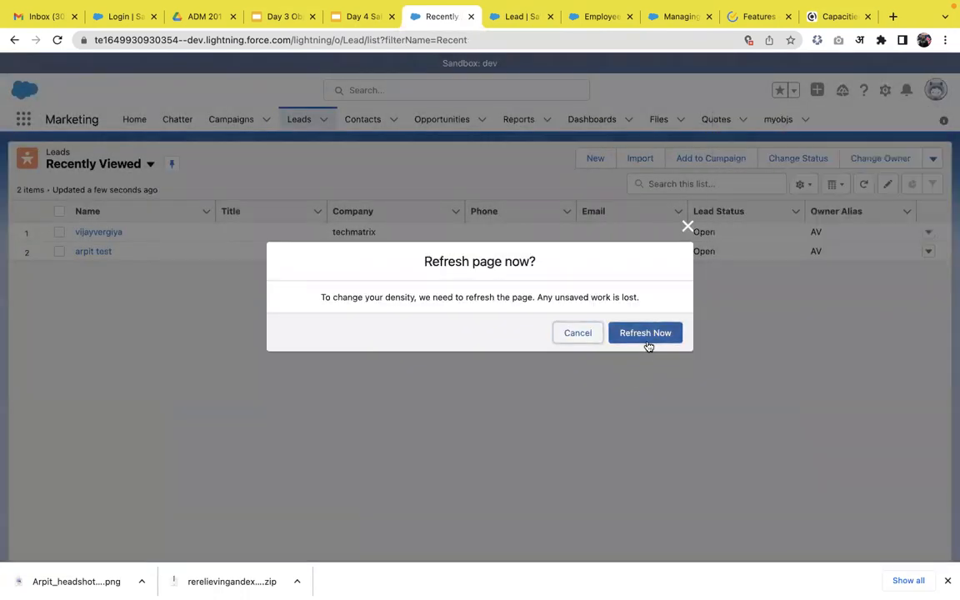
left_click(648, 333)
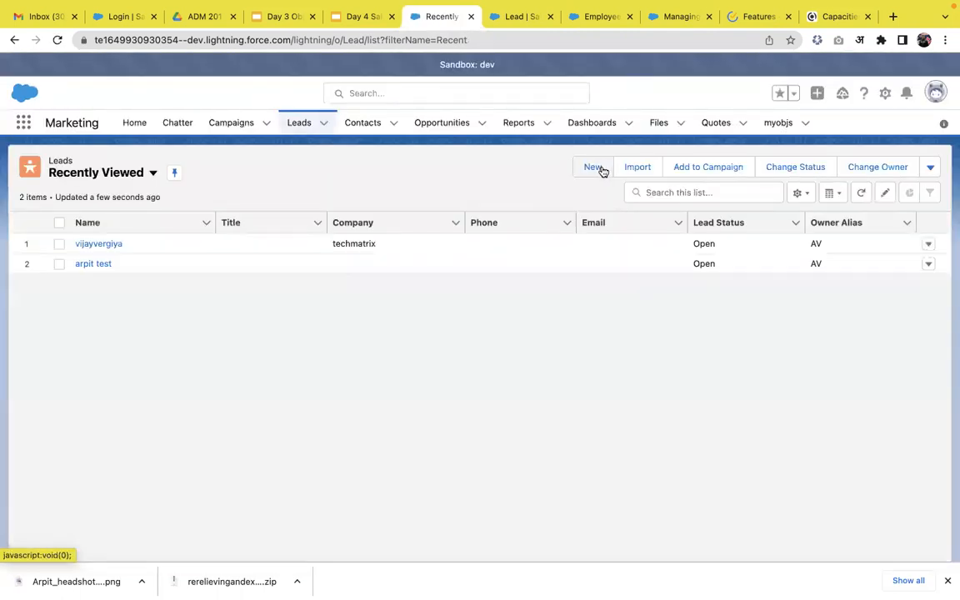
Start a new lead, entering the lead's last name and Techmatrix as the company
left_click(594, 171)
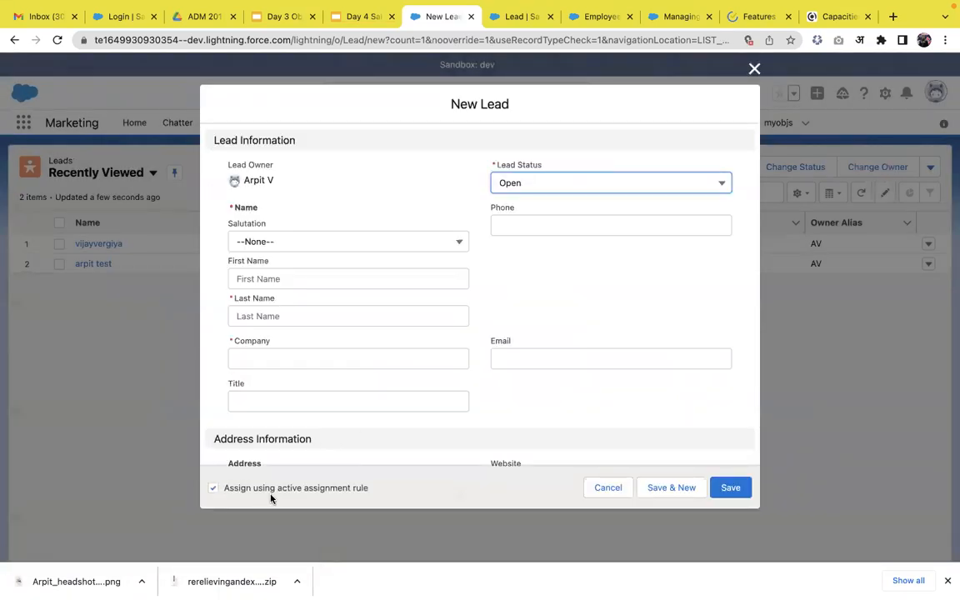
left_click(331, 317)
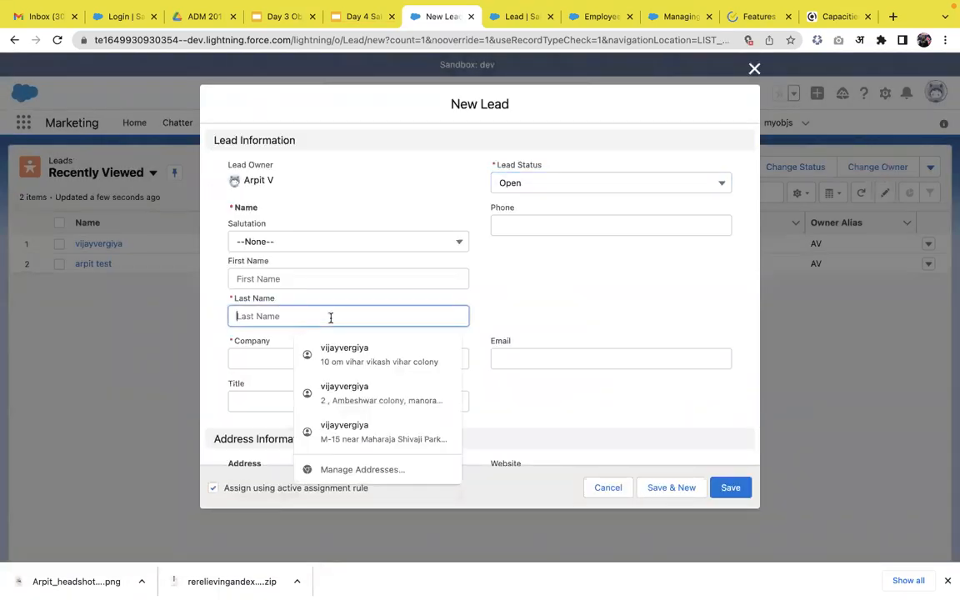
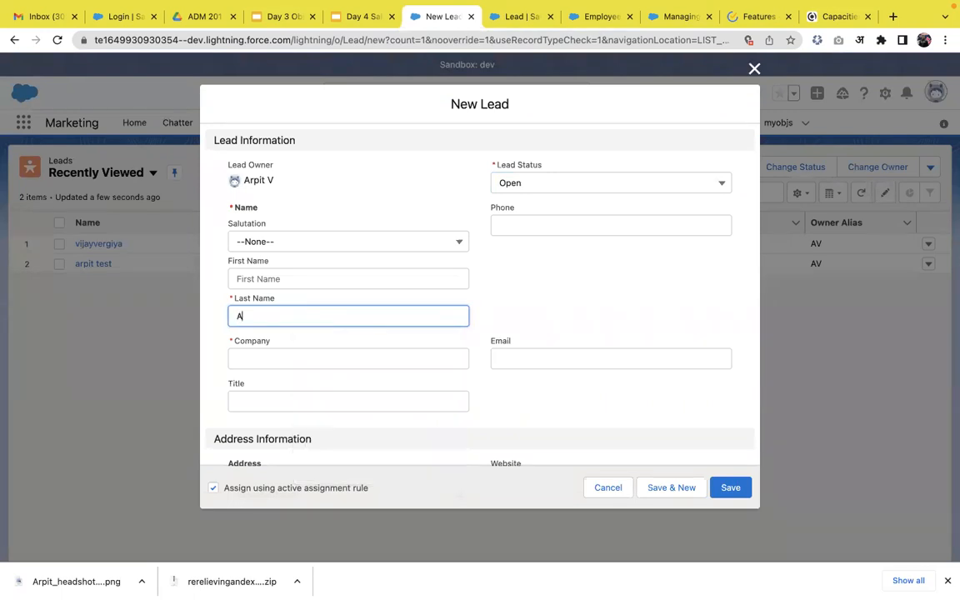
key("BackSpace")
key("BackSpace")
key("BackSpace")
key("BackSpace")
key("BackSpace")
scroll(594, 263, "down", 4)
left_click(439, 221)
type("Techmar")
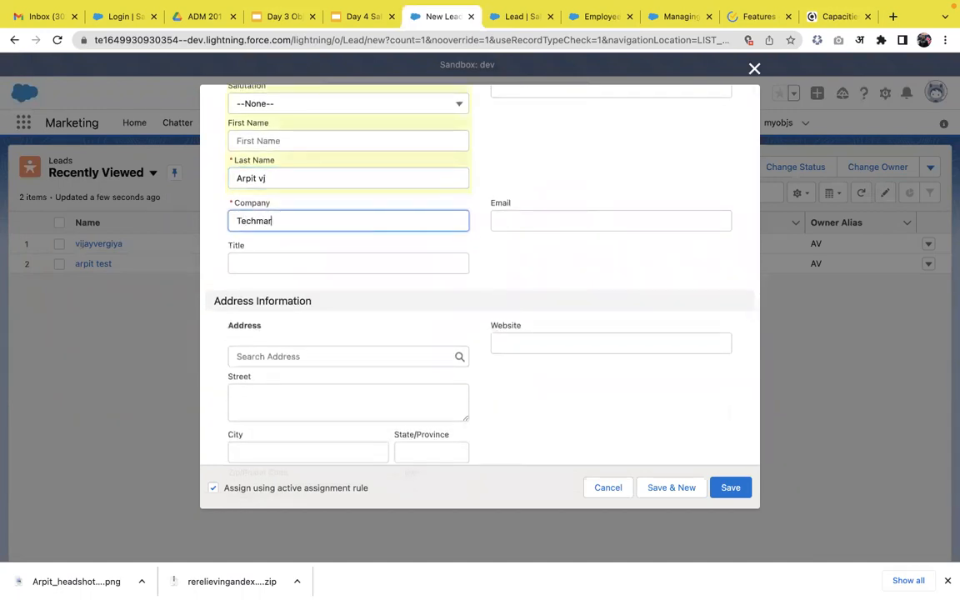
Set the lead's city to Jaipur and save the lead with the active assignment rule option enabled
scroll(499, 288, "down", 6)
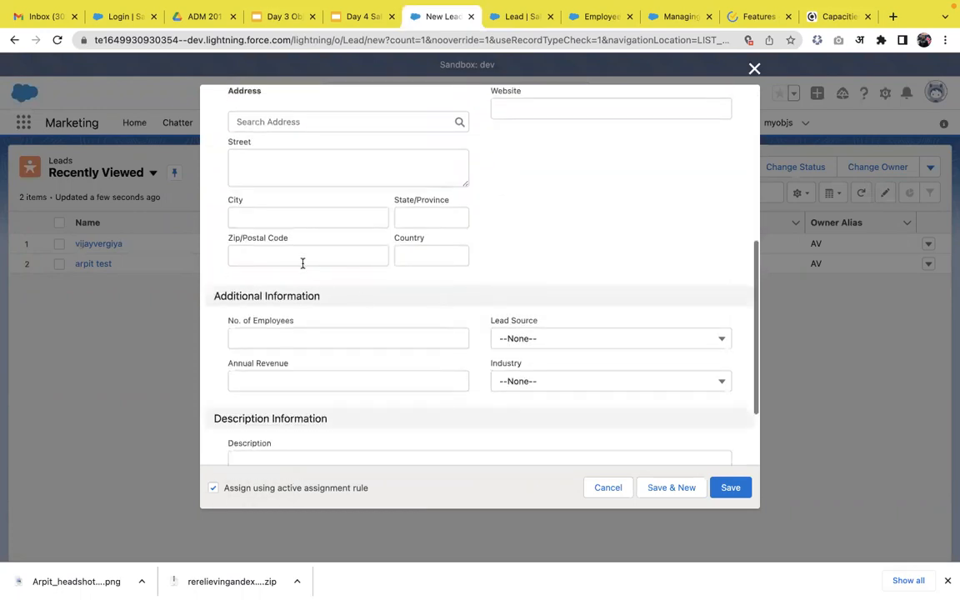
left_click(293, 216)
type("Jaip")
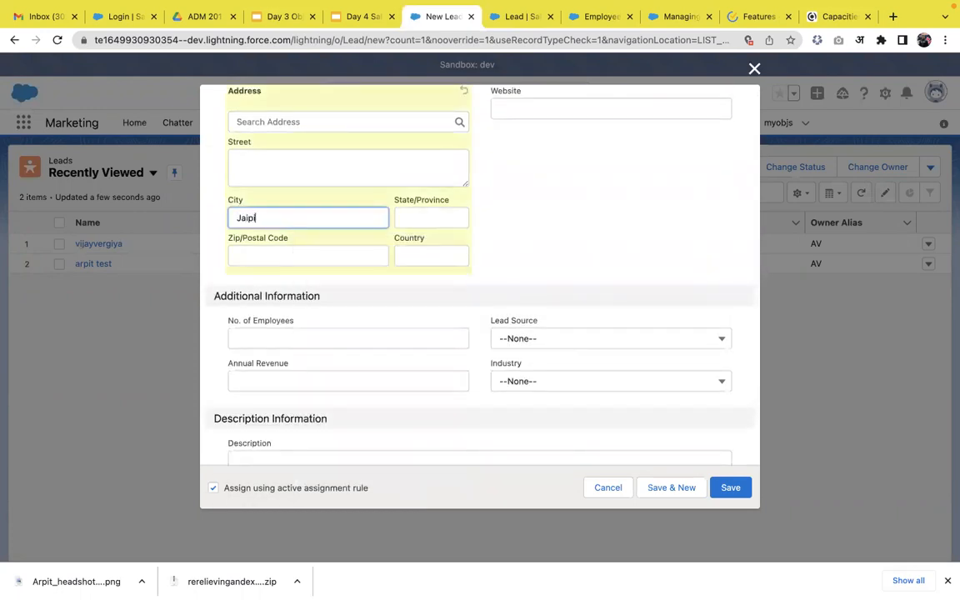
type("ur")
left_click(532, 229)
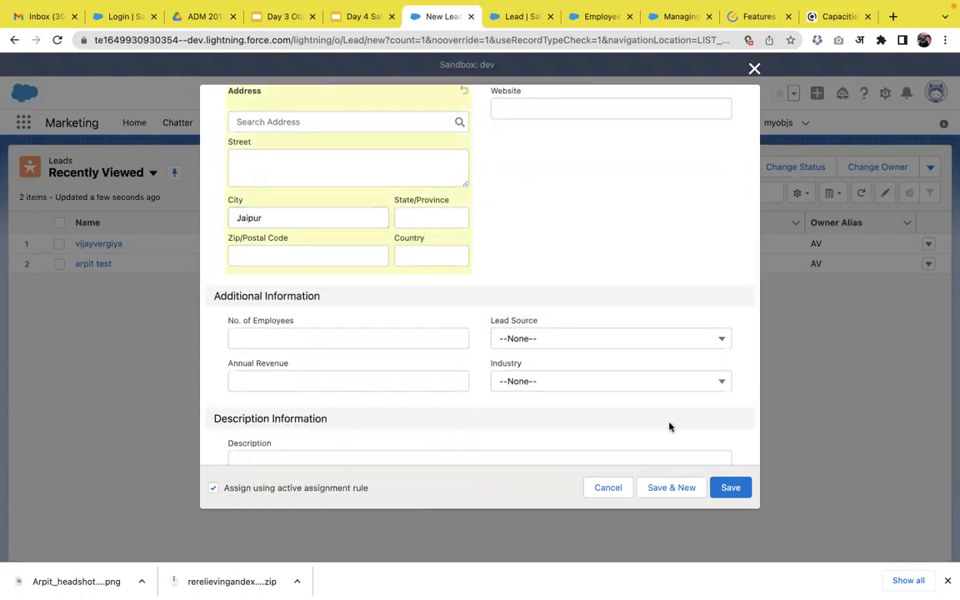
left_click(731, 488)
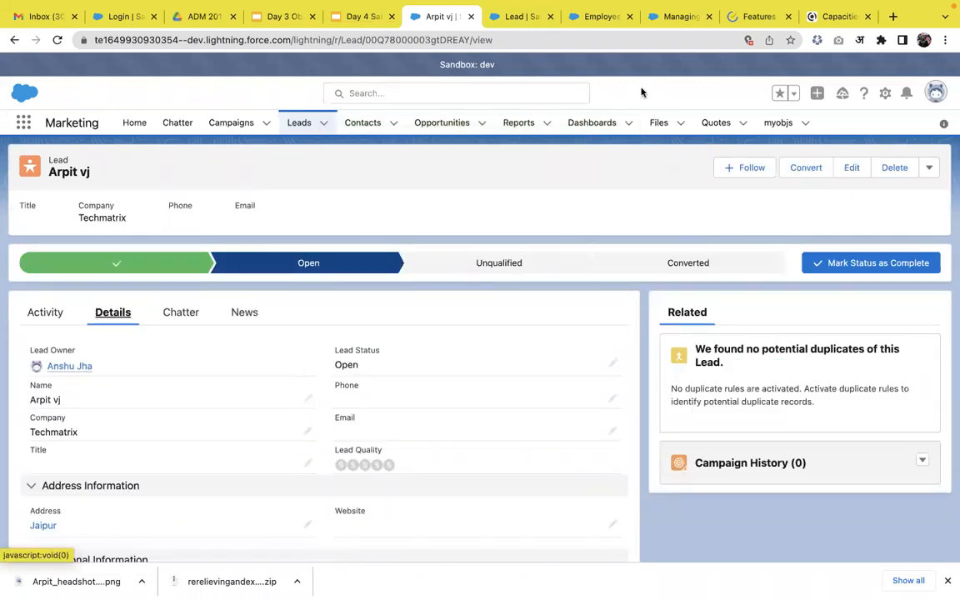
In Setup's Lead Assignment Rules, create an active rule named test and return to the rules list
left_click(521, 18)
left_click(121, 124)
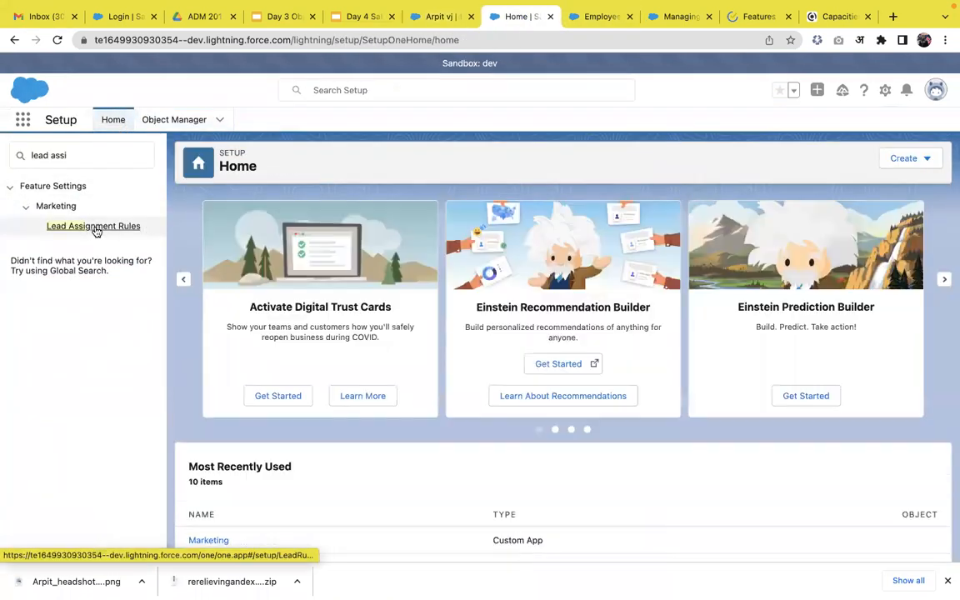
left_click(97, 230)
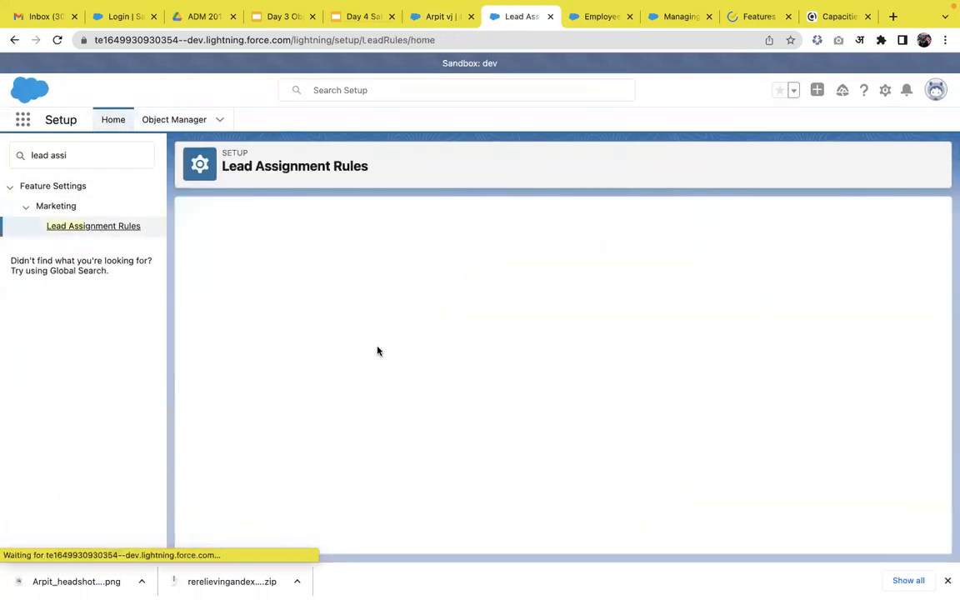
left_click(432, 292)
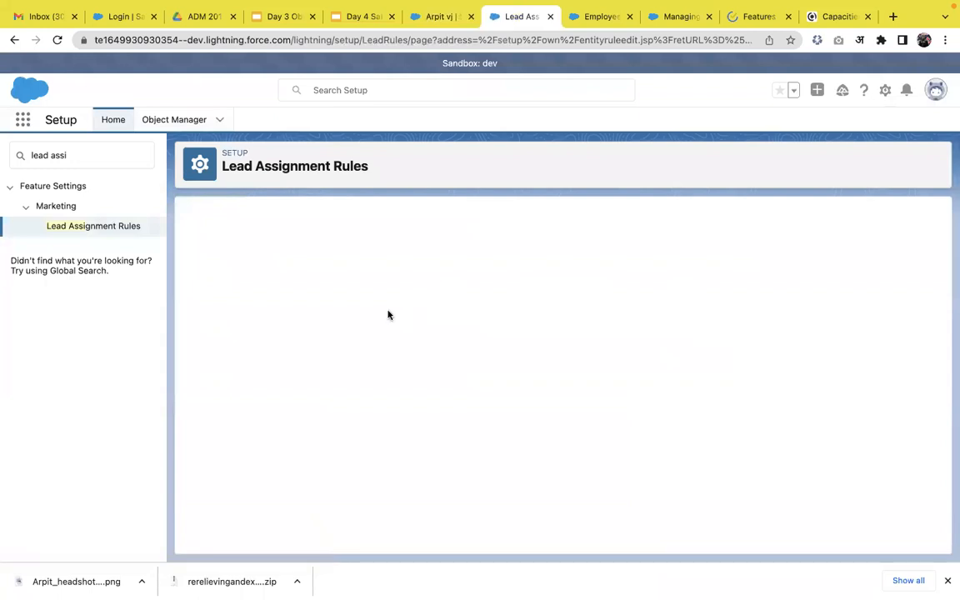
type("test")
left_click(360, 371)
left_click(215, 317)
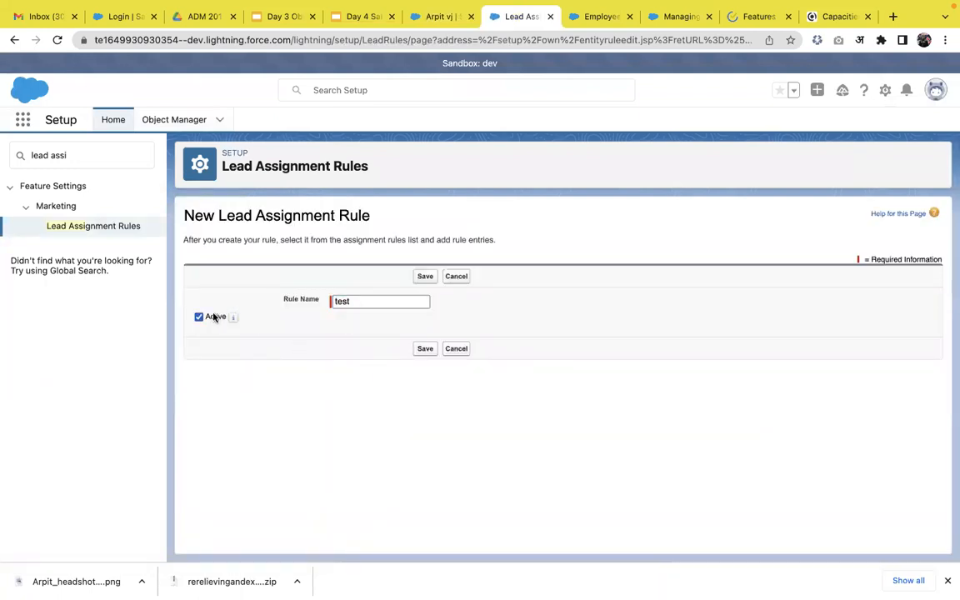
left_click(423, 278)
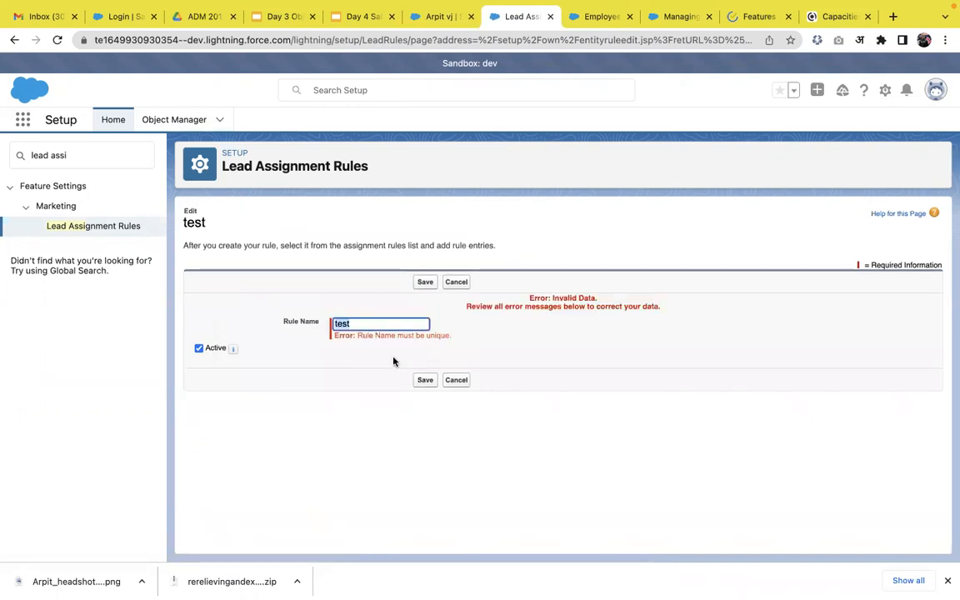
left_click(456, 281)
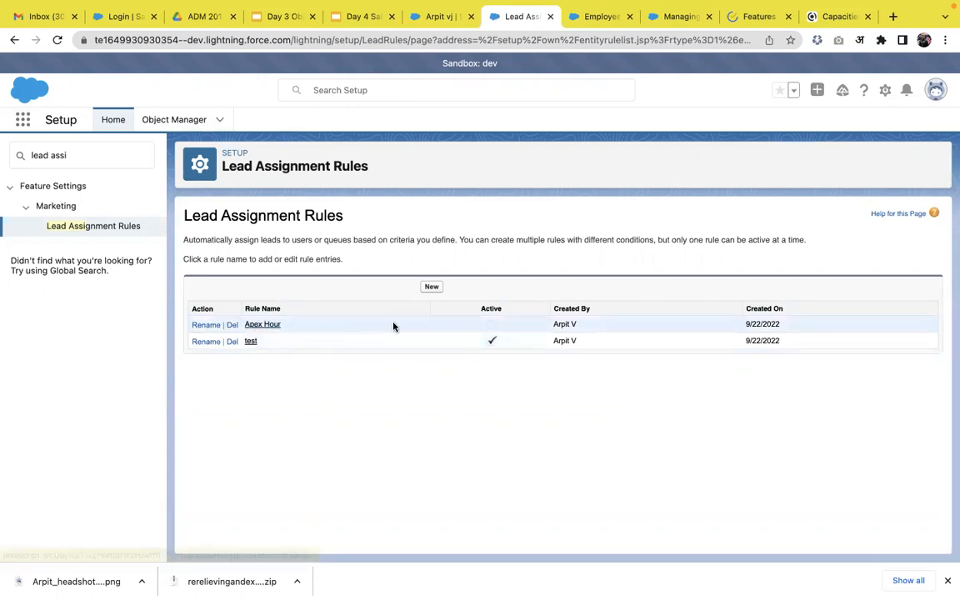
Make the Apex Hour lead assignment rule active, save it and return to the rules list
left_click(262, 326)
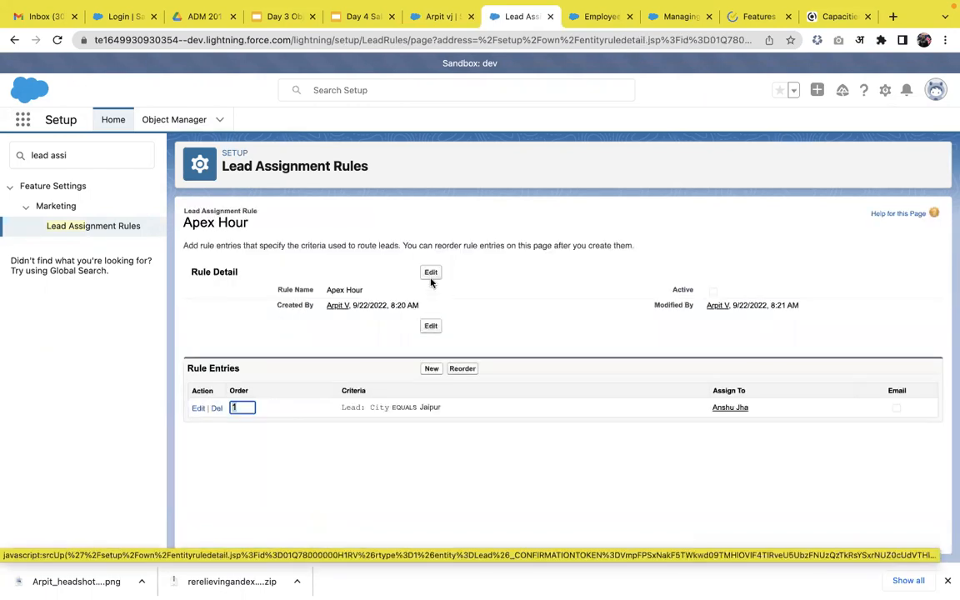
left_click(431, 276)
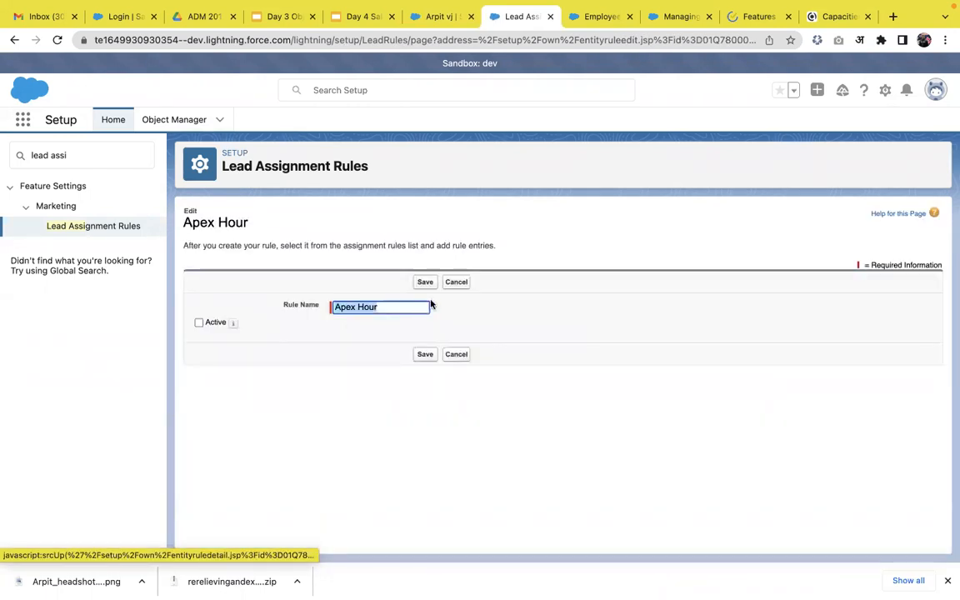
left_click(199, 323)
left_click(432, 284)
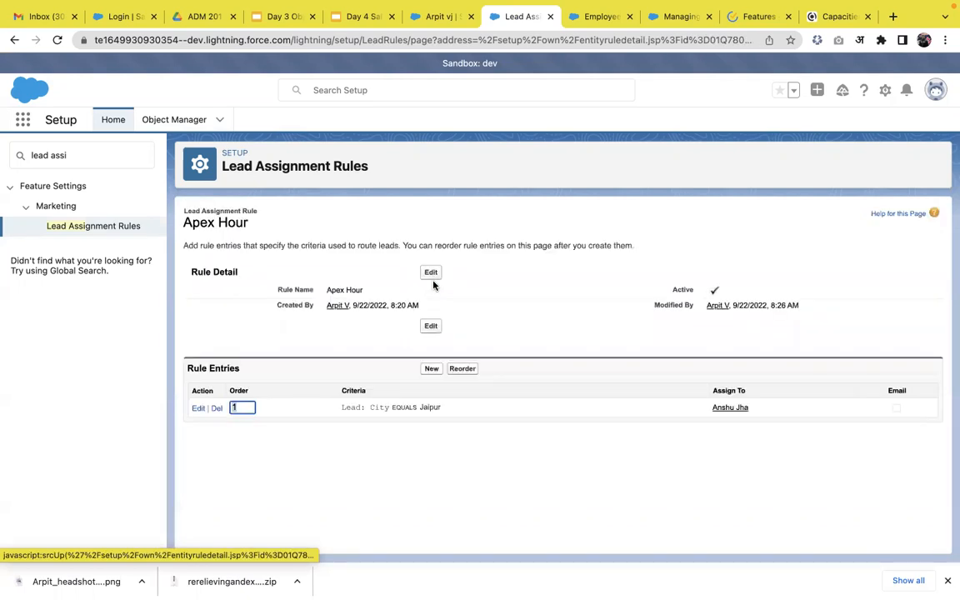
left_click(112, 238)
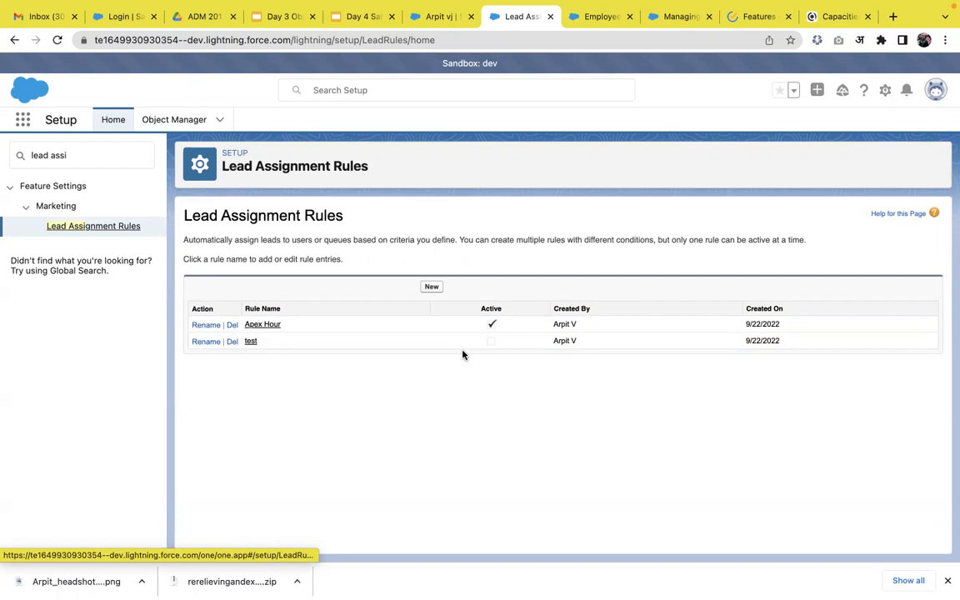
Switch to the Day 4 Sales and Marketing deck in Google Slides and present the Lead Auto Response Rule slide
left_click(362, 20)
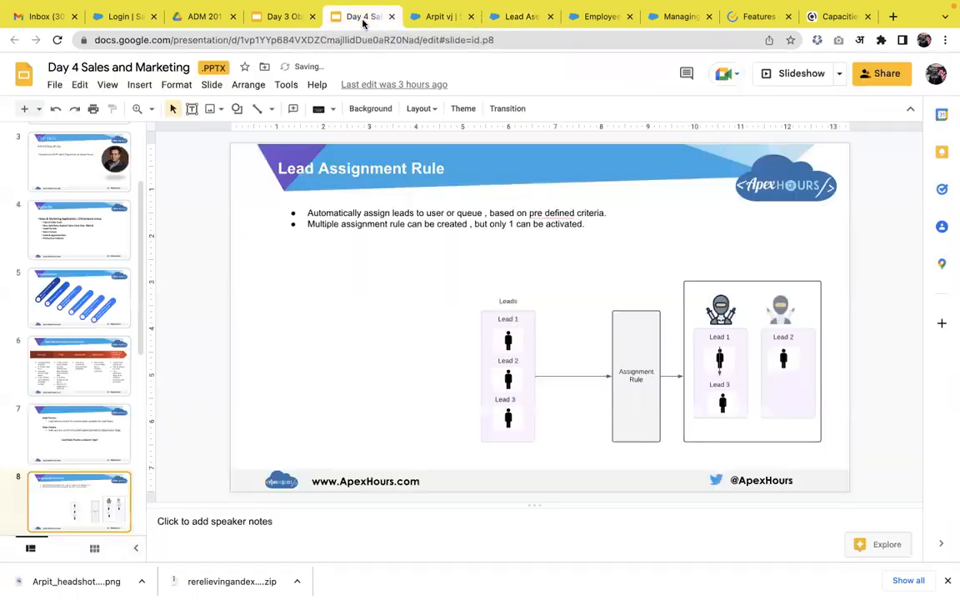
left_click(783, 74)
key("Right")
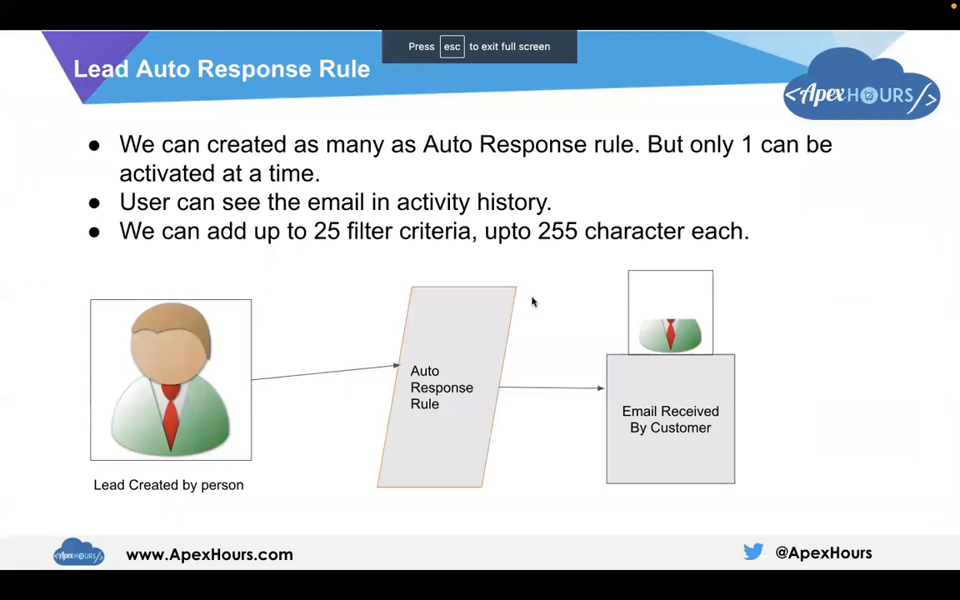
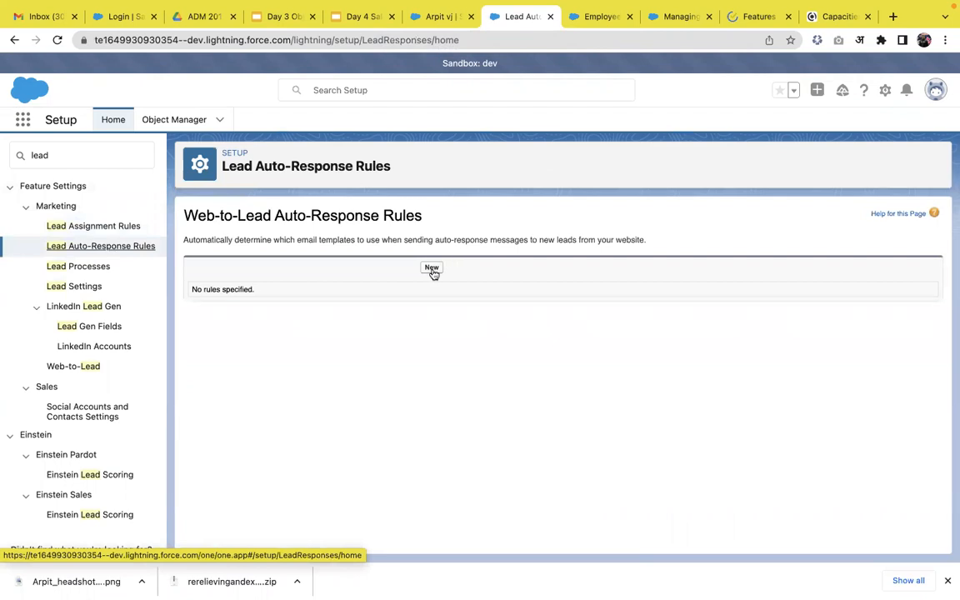
Create and save an active web-to-lead auto-response rule named Apex Hour
left_click(433, 271)
type("Apex Hour")
left_click(387, 317)
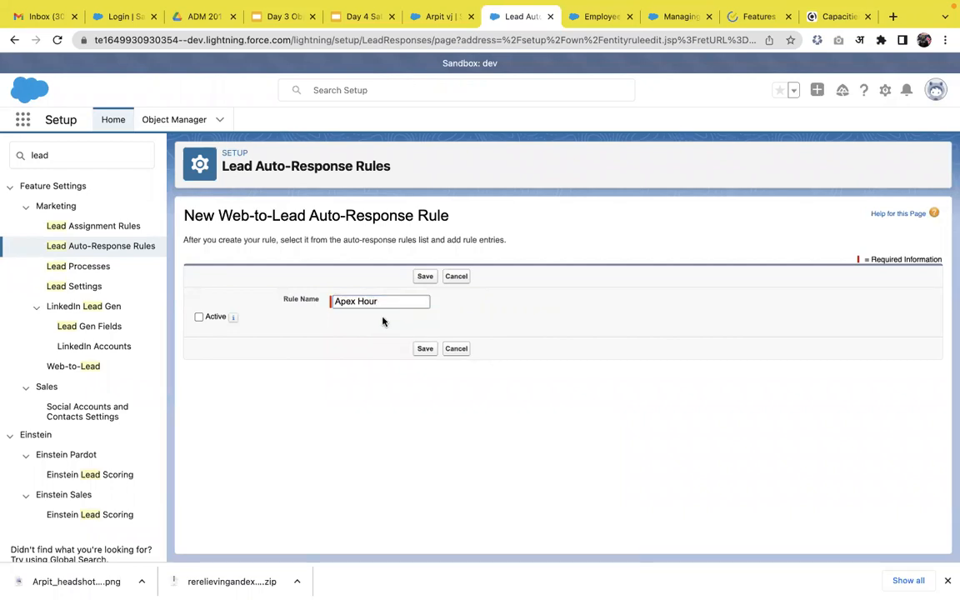
left_click(207, 317)
left_click(426, 278)
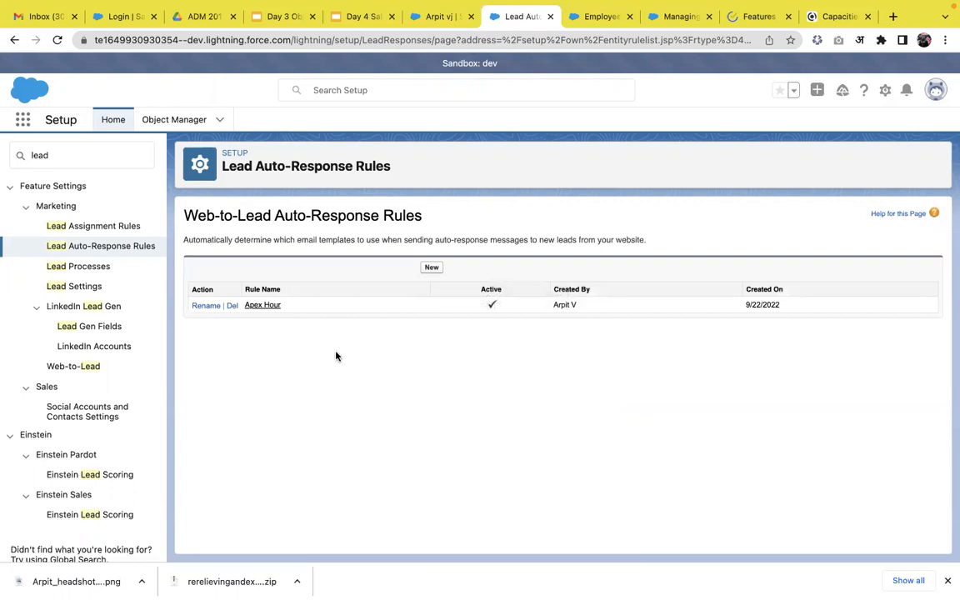
Start a rule entry in the Apex Hour rule with sort order 1 and the criterion Lead: City not equal to a blank value
left_click(263, 305)
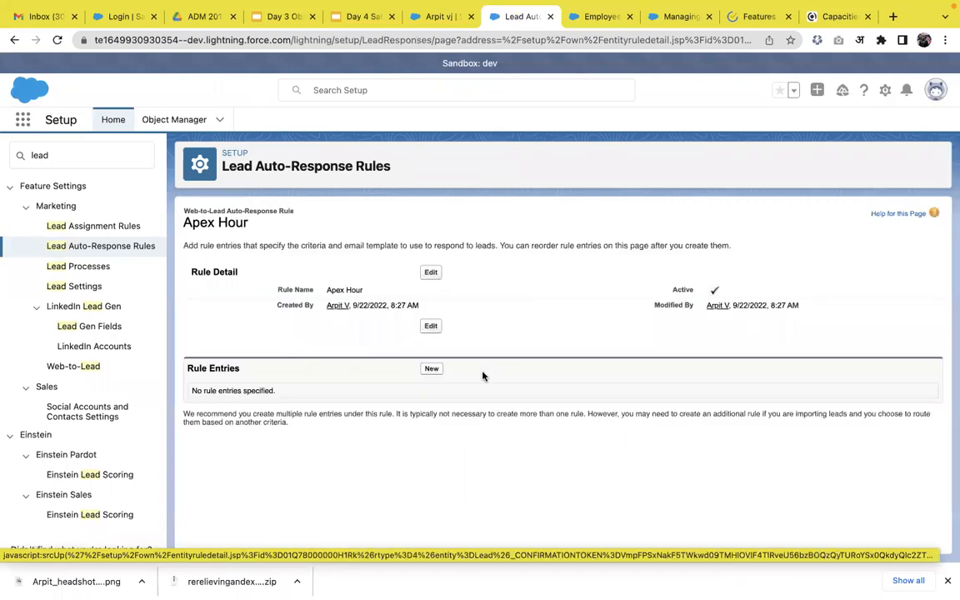
left_click(432, 370)
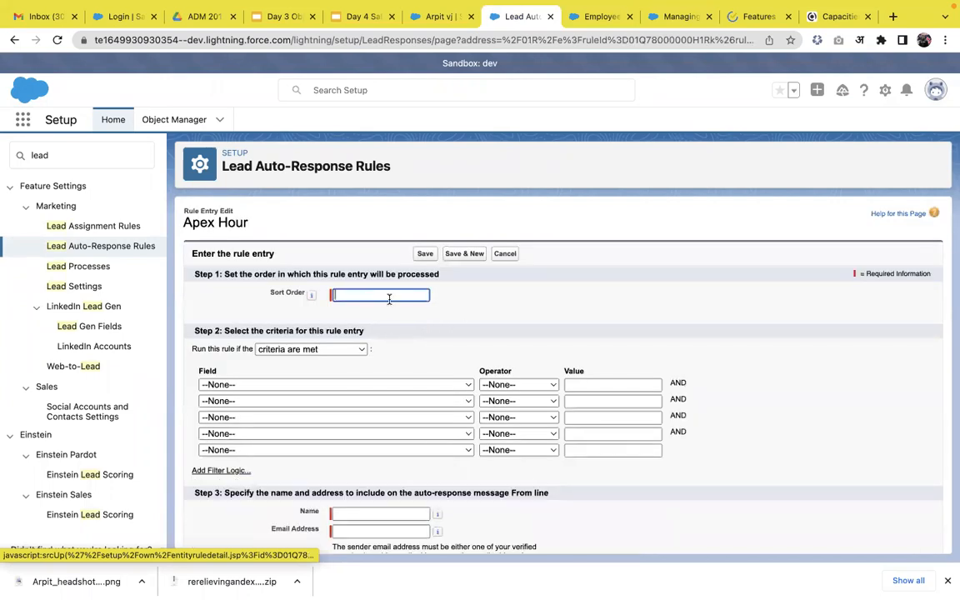
type("1")
left_click(365, 384)
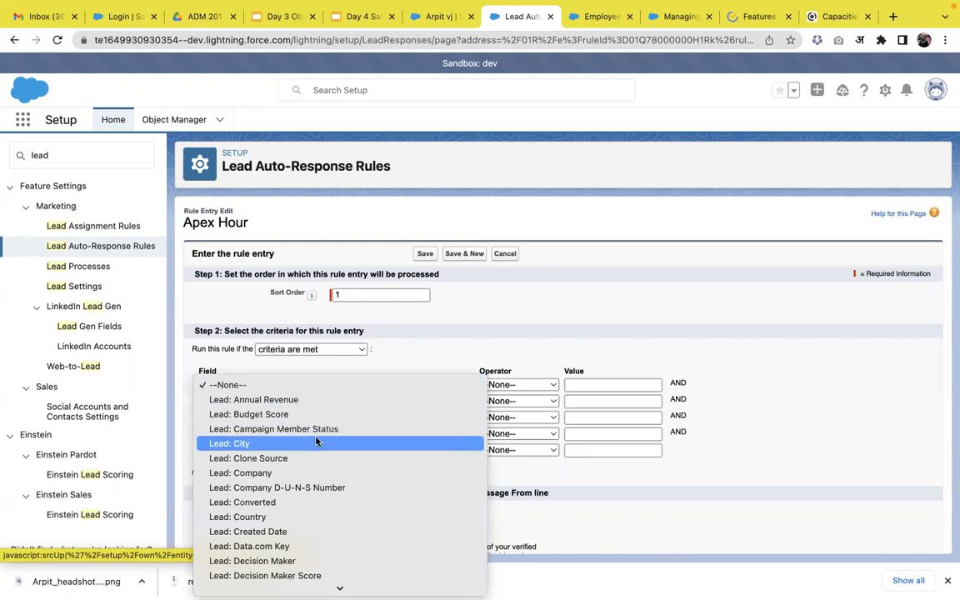
left_click(350, 443)
left_click(492, 387)
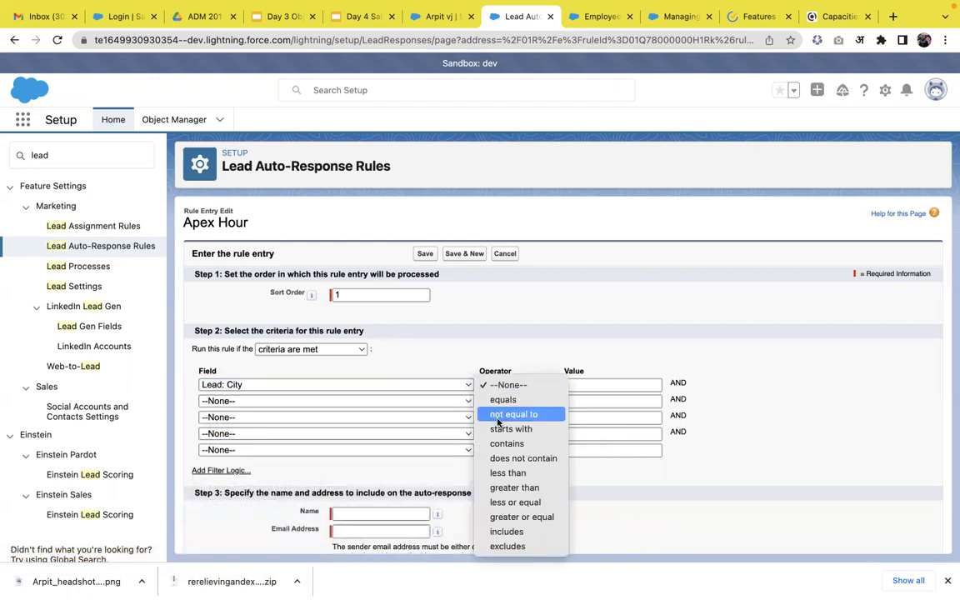
left_click(500, 415)
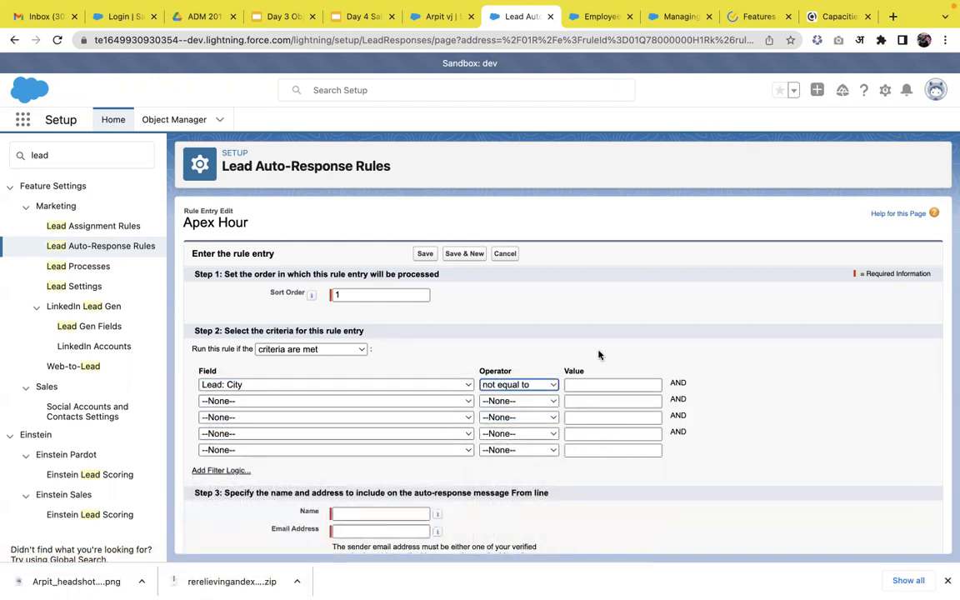
Set the auto-response sender name to All Lead
scroll(600, 356, "down", 3)
left_click(419, 397)
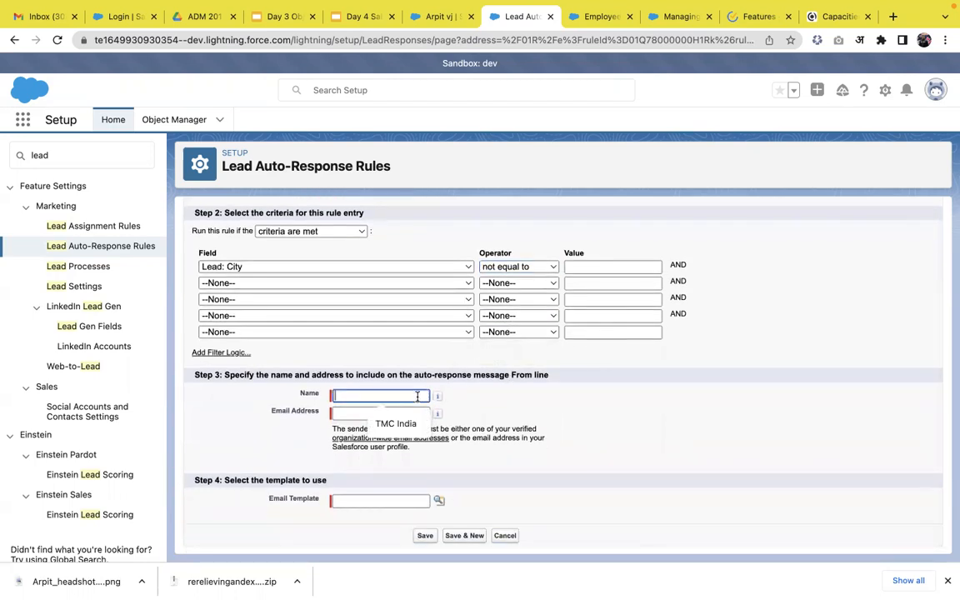
left_click(579, 444)
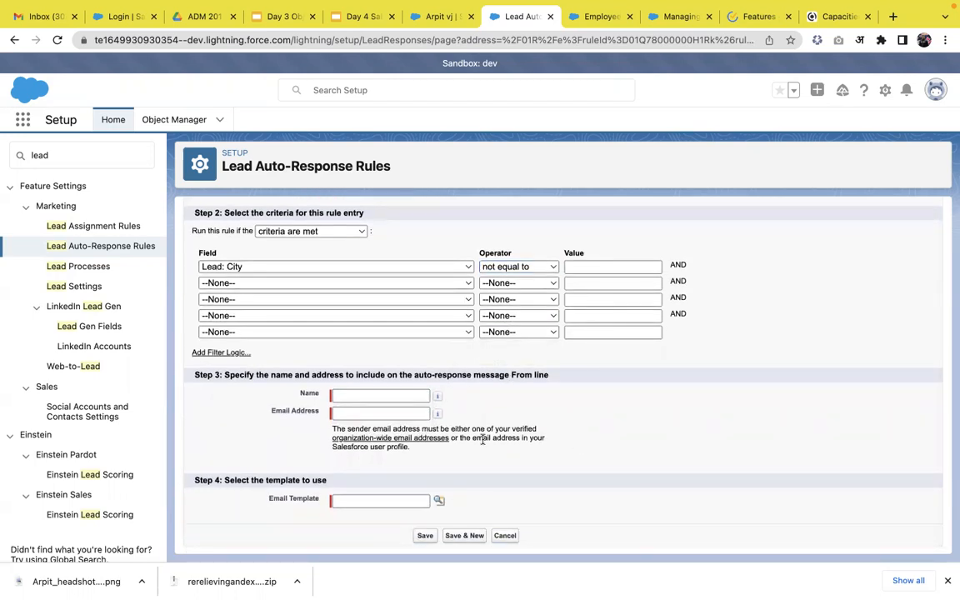
left_click(368, 398)
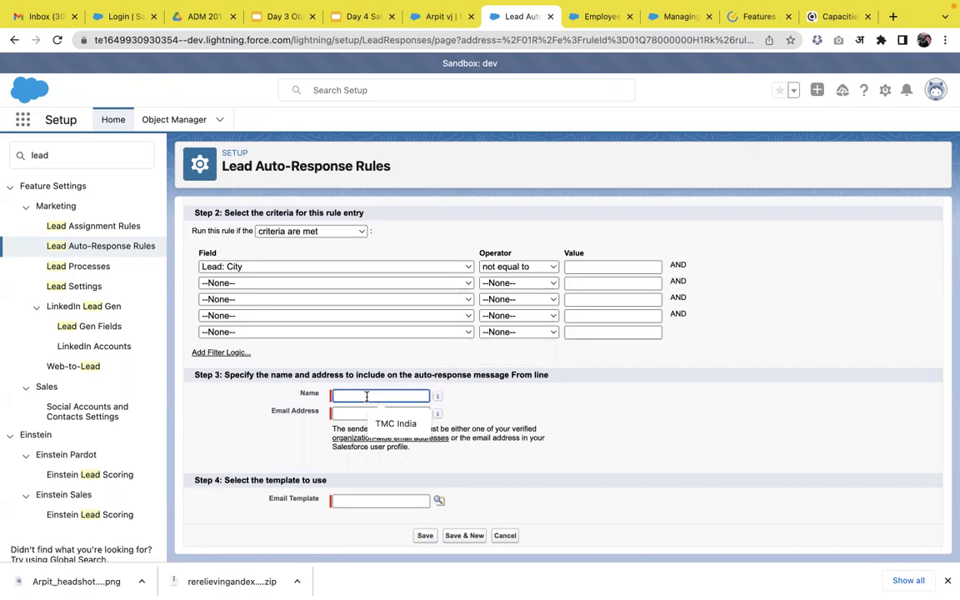
type("All Lead")
left_click(463, 447)
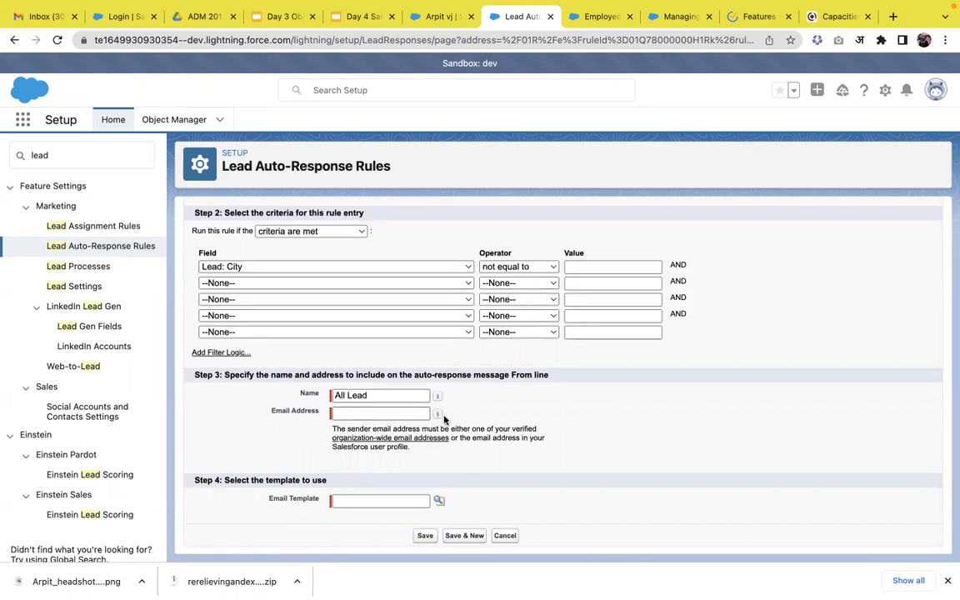
Open the organization-wide email addresses in a separate tab and copy the verified email address
mouse_move(438, 417)
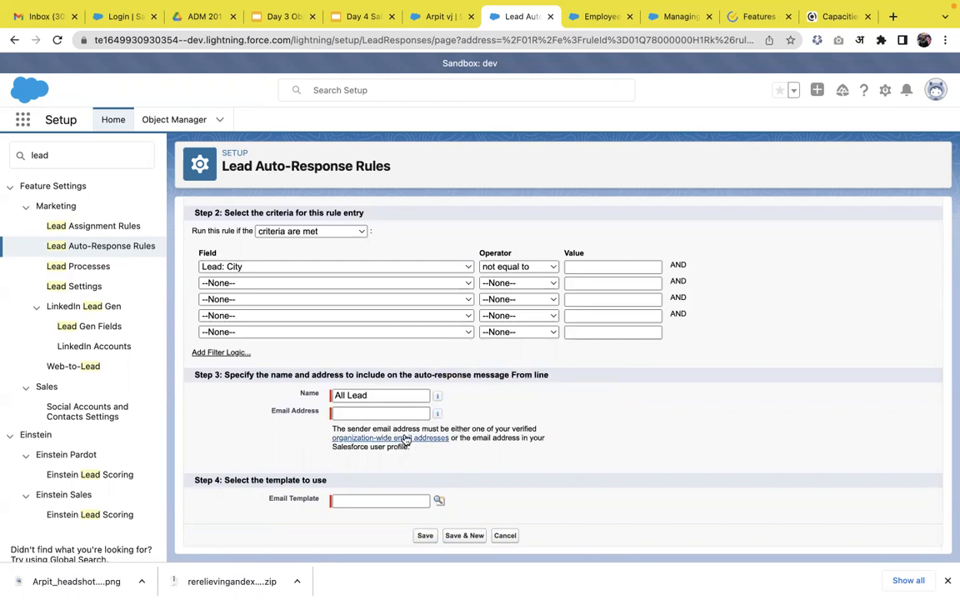
right_click(405, 439)
left_click(461, 359)
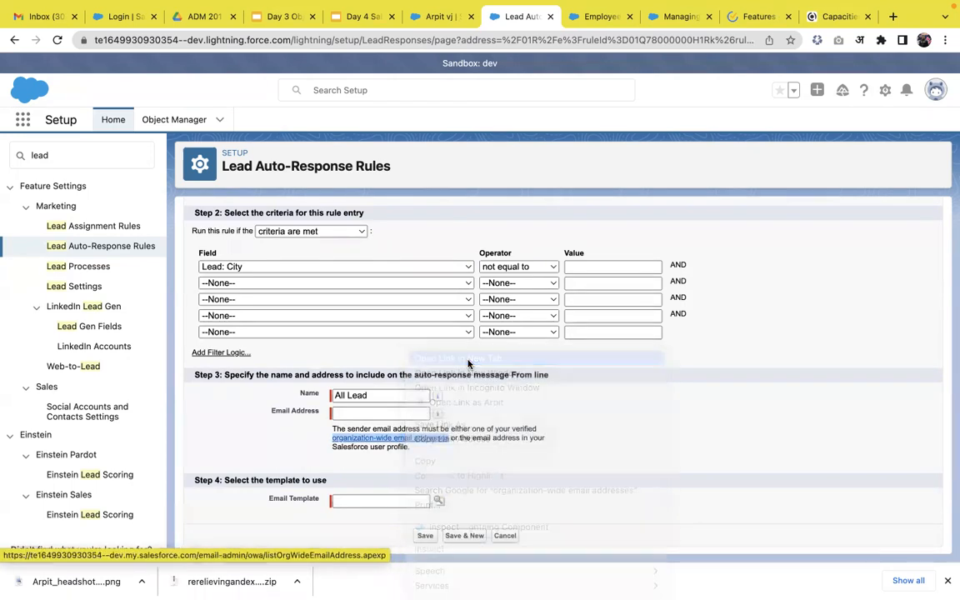
left_click(552, 18)
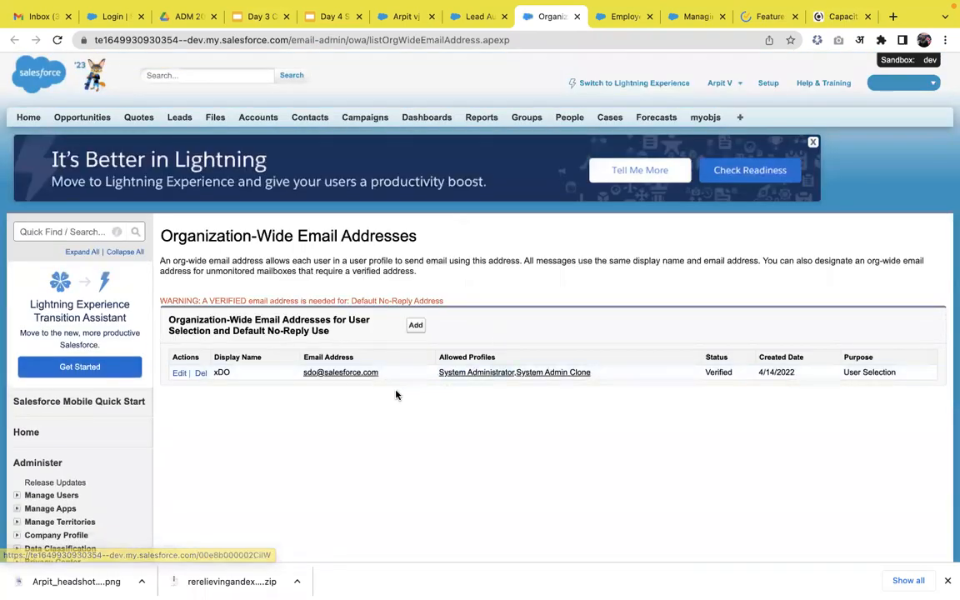
left_click_drag(394, 378, 294, 373)
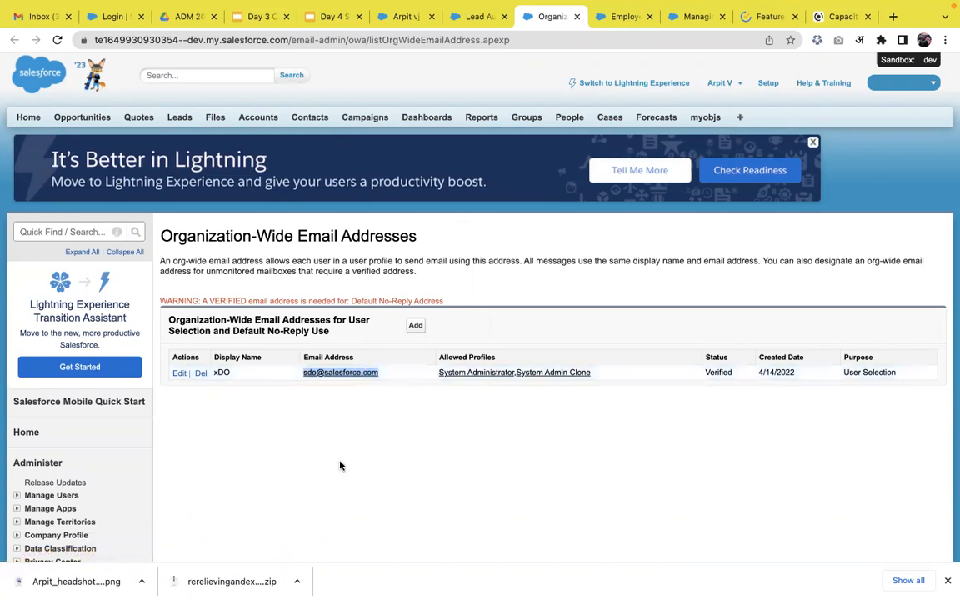
scroll(340, 465, "down", 1)
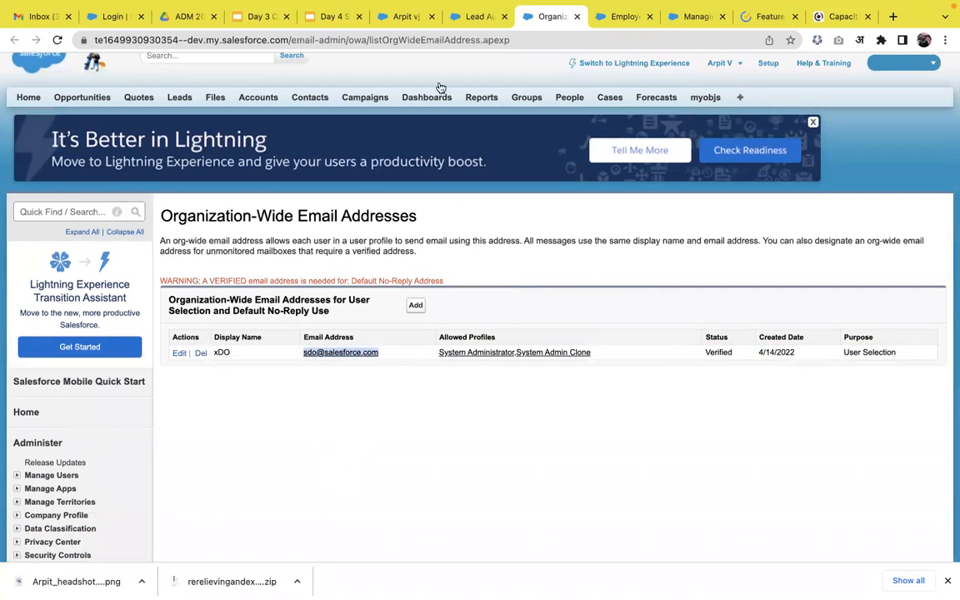
Paste the copied address into the rule entry's sender email address and remove the leading space
left_click(471, 17)
left_click(380, 414)
key("ctrl+v")
left_click(341, 414)
key("BackSpace")
left_click(533, 17)
left_click(476, 18)
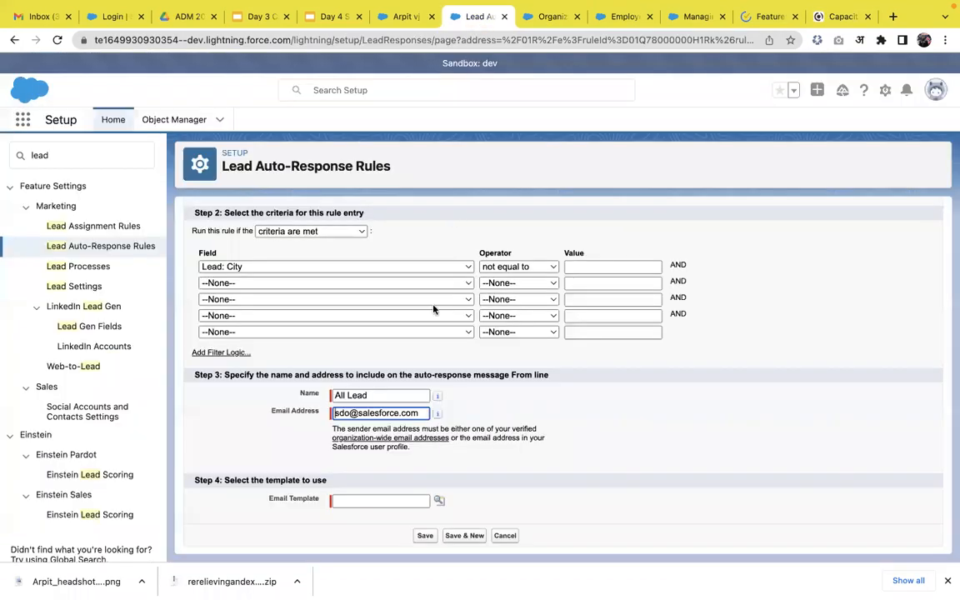
Choose the Leads: Web-to-Lead email response (SAMPLE) template and save the rule entry
left_click(440, 501)
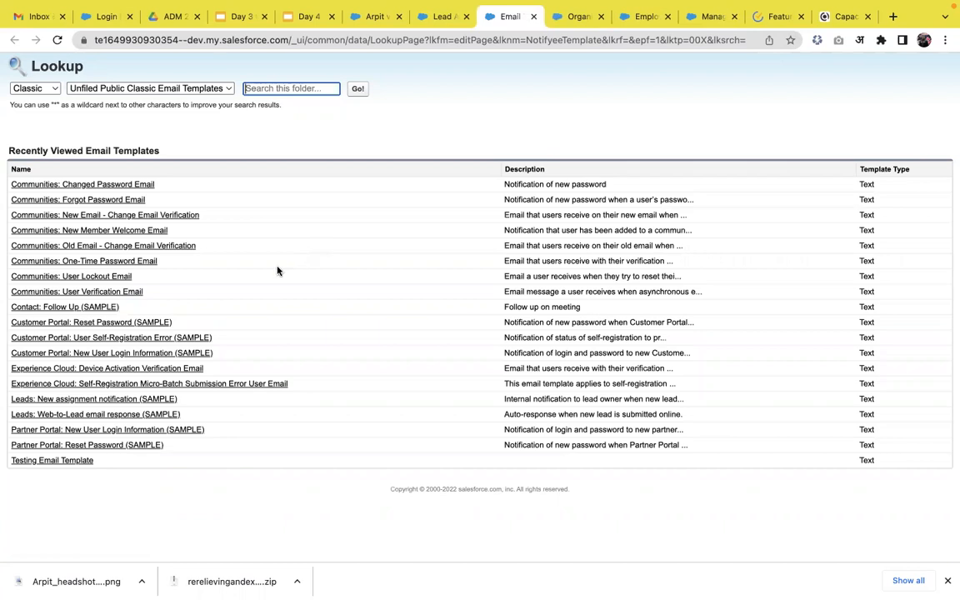
left_click(111, 416)
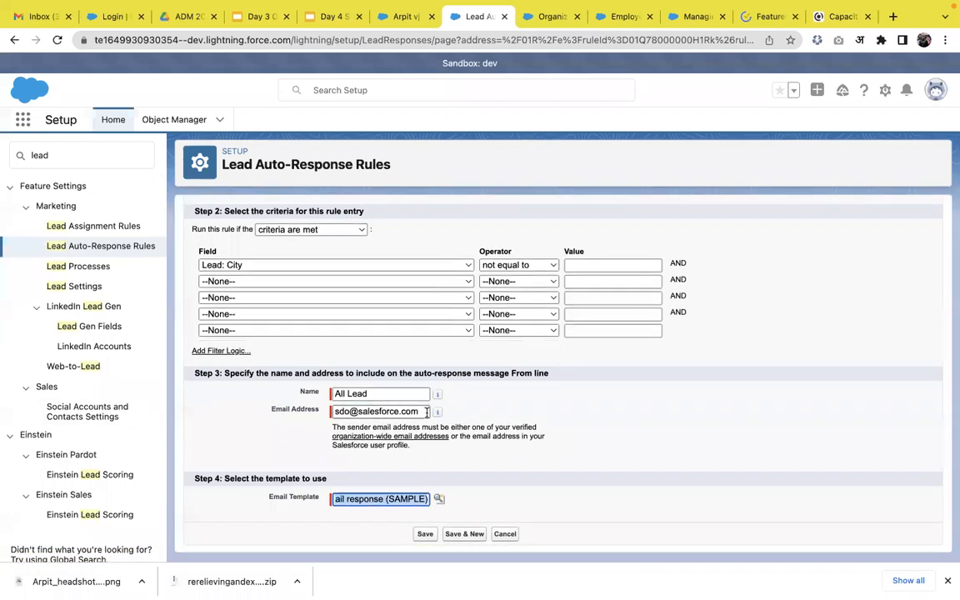
left_click(427, 537)
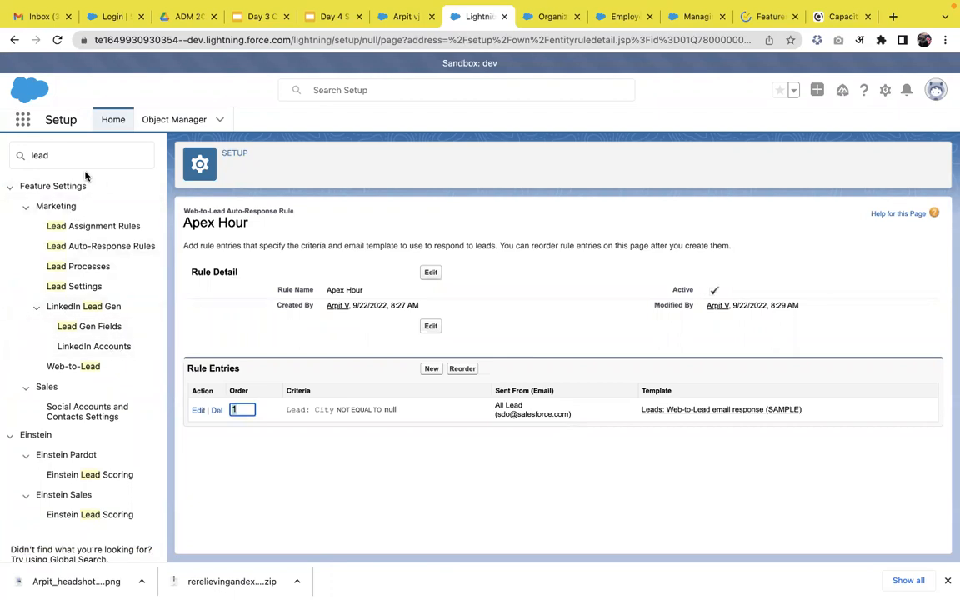
Return to the Marketing app's leads and start a new lead with last name Auto Response and company Apex Hours
left_click(406, 24)
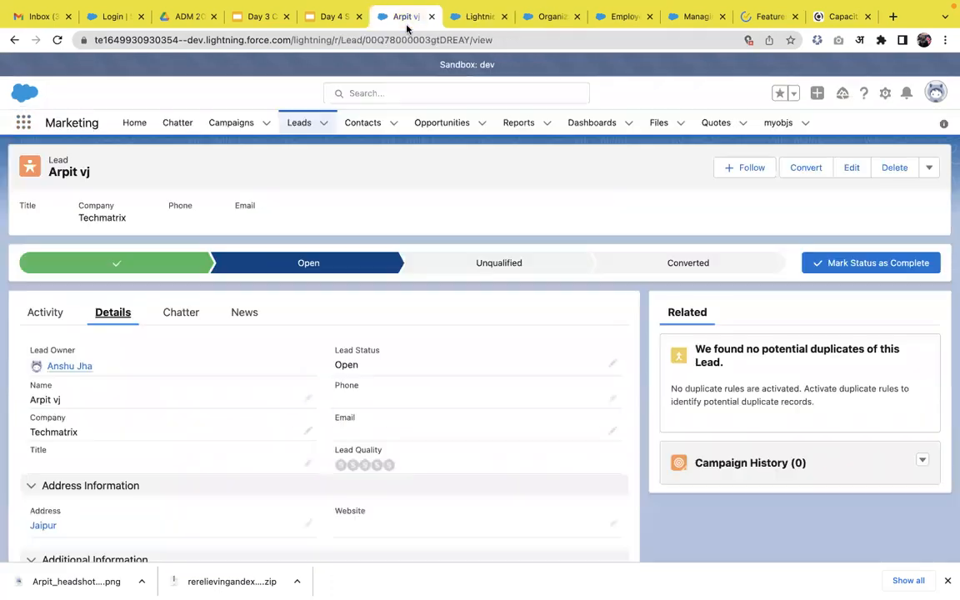
left_click(63, 312)
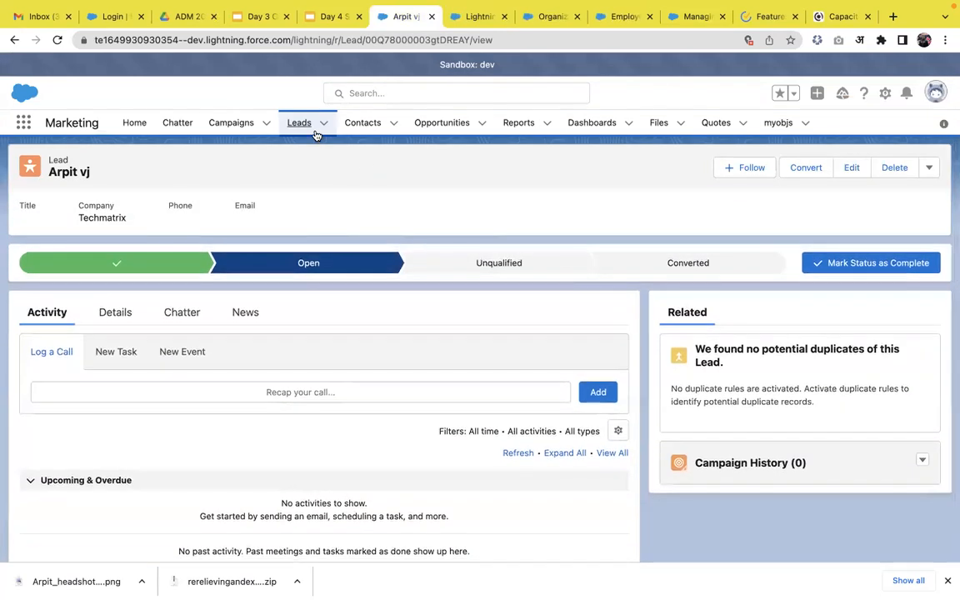
left_click(315, 133)
left_click(591, 163)
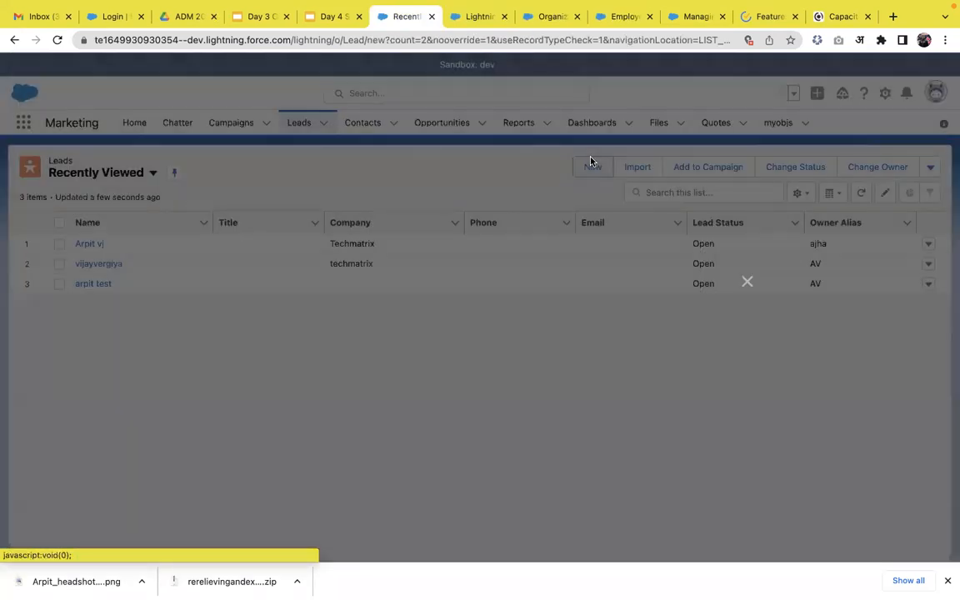
left_click(304, 313)
type("Auto Response")
left_click(295, 358)
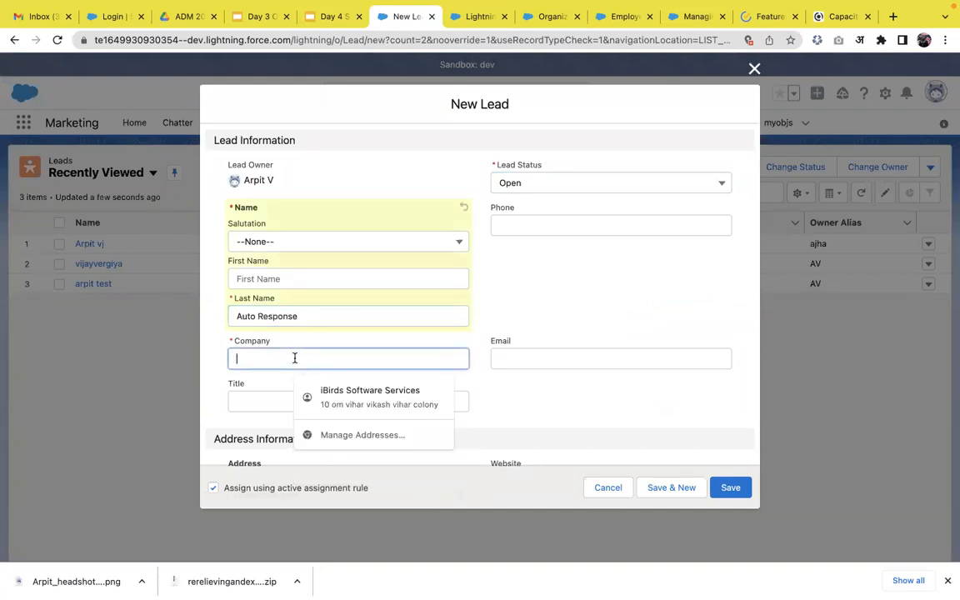
type("Apex Hours")
Fill in the new lead's email address and save the lead with the active assignment rule option enabled
left_click(551, 333)
scroll(551, 333, "down", 5)
scroll(551, 333, "down", 3)
scroll(551, 333, "up", 10)
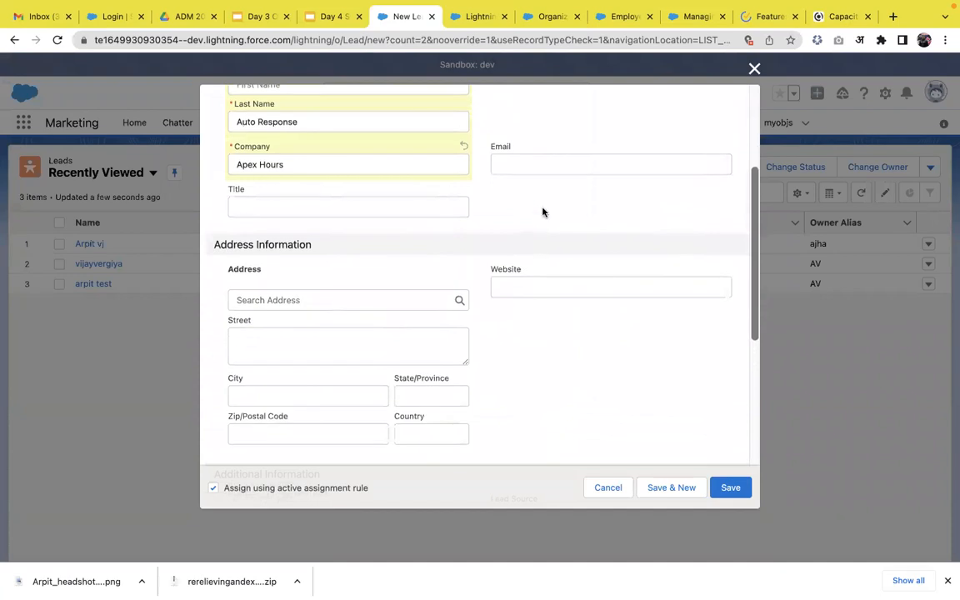
left_click(561, 164)
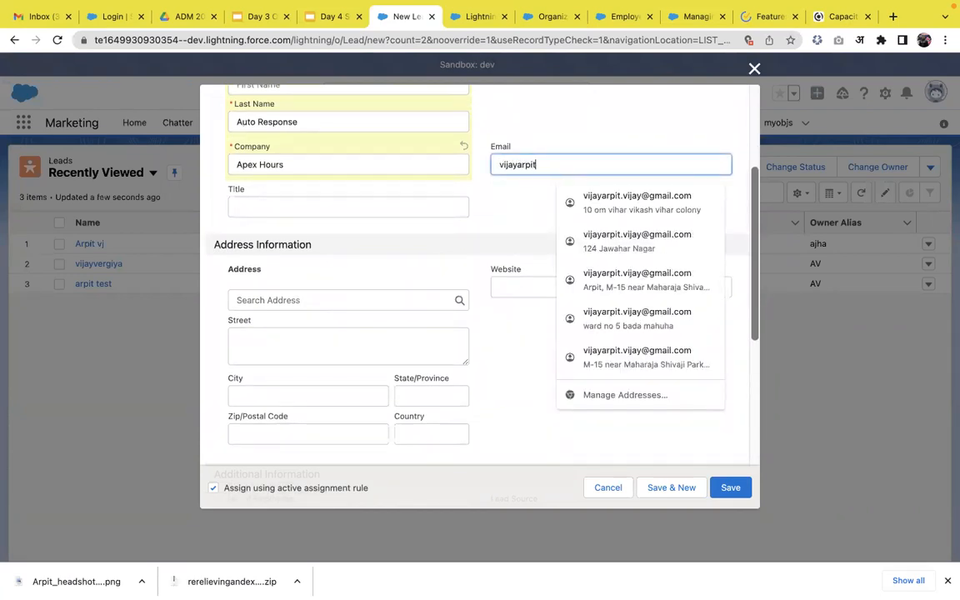
left_click(562, 187)
left_click(738, 486)
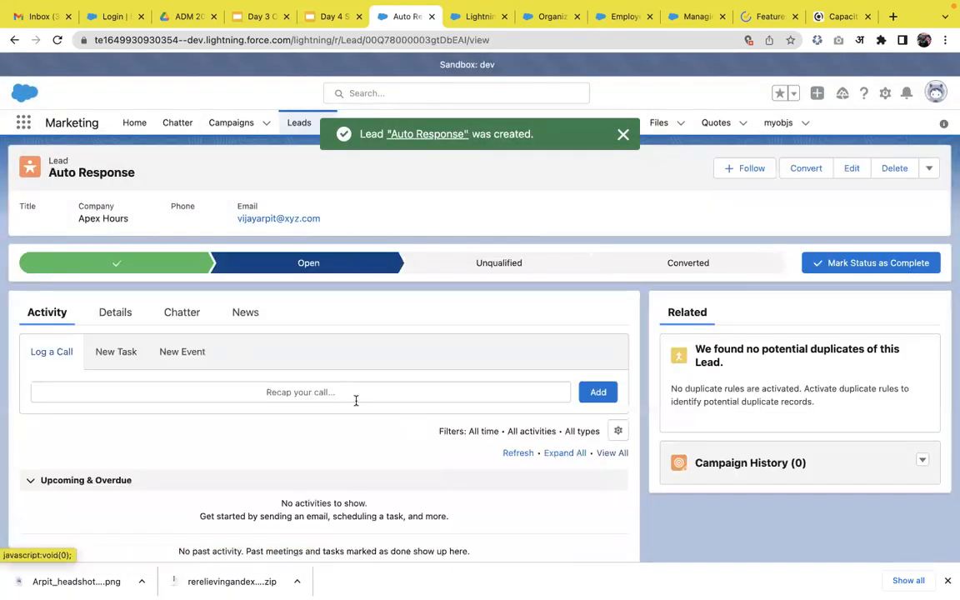
Examine the new lead's activity history and Chatter feed for the auto-response email
scroll(244, 428, "down", 2)
scroll(244, 431, "down", 2)
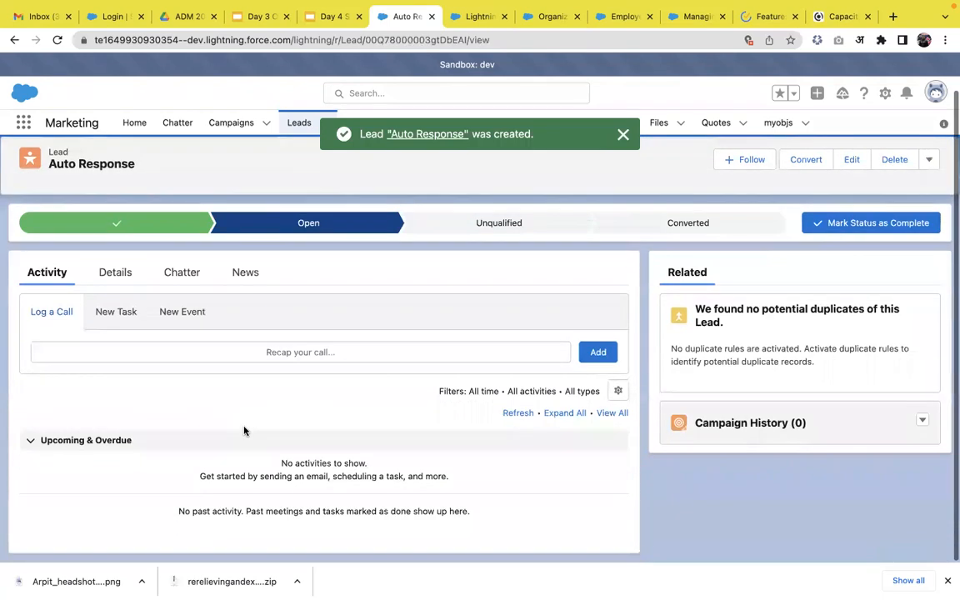
scroll(244, 431, "up", 3)
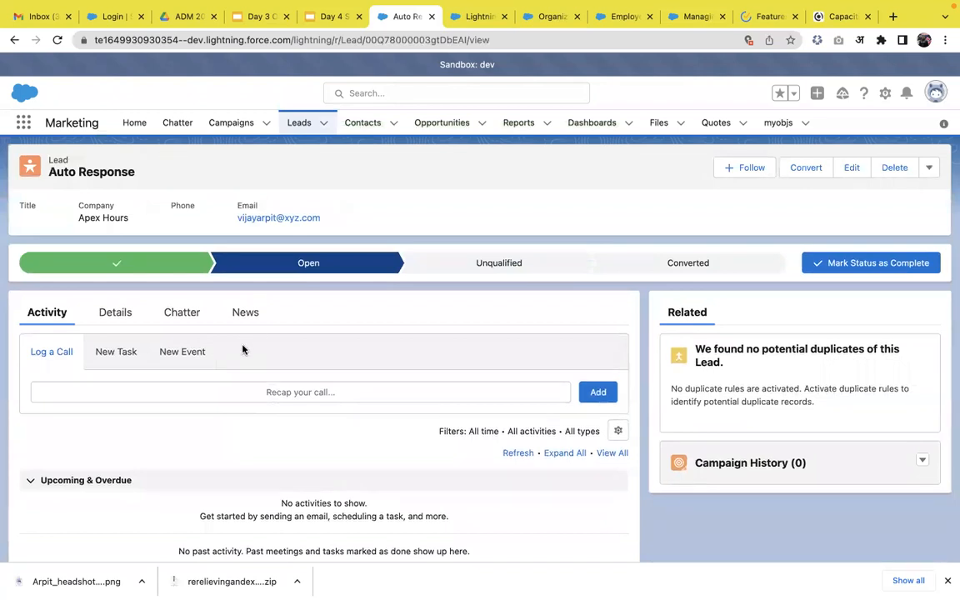
left_click(190, 324)
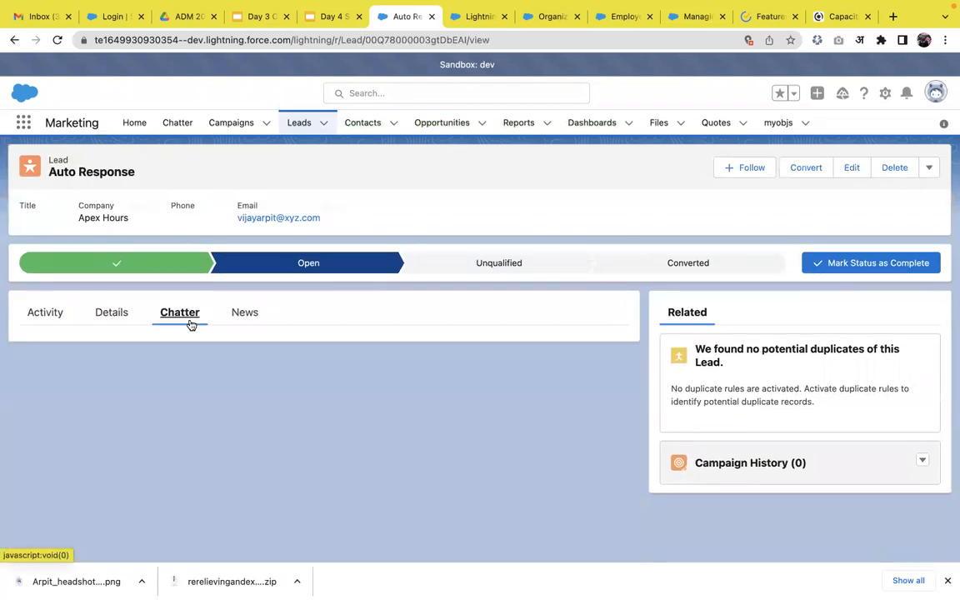
left_click(52, 316)
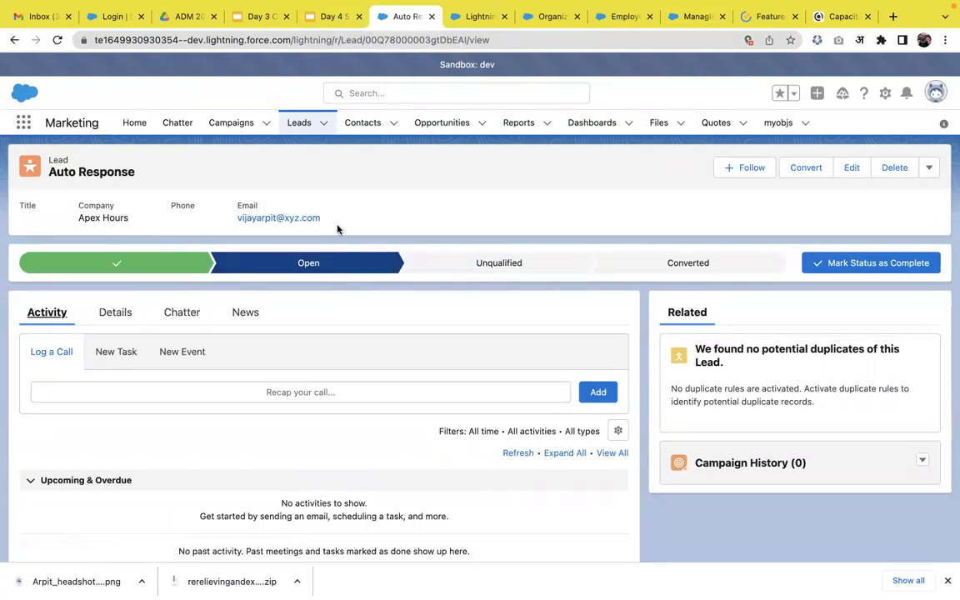
Switch to the Day 4 Sales and Marketing deck in Google Slides and present the Workflow rule VS Auto Response Rule slide
left_click(331, 18)
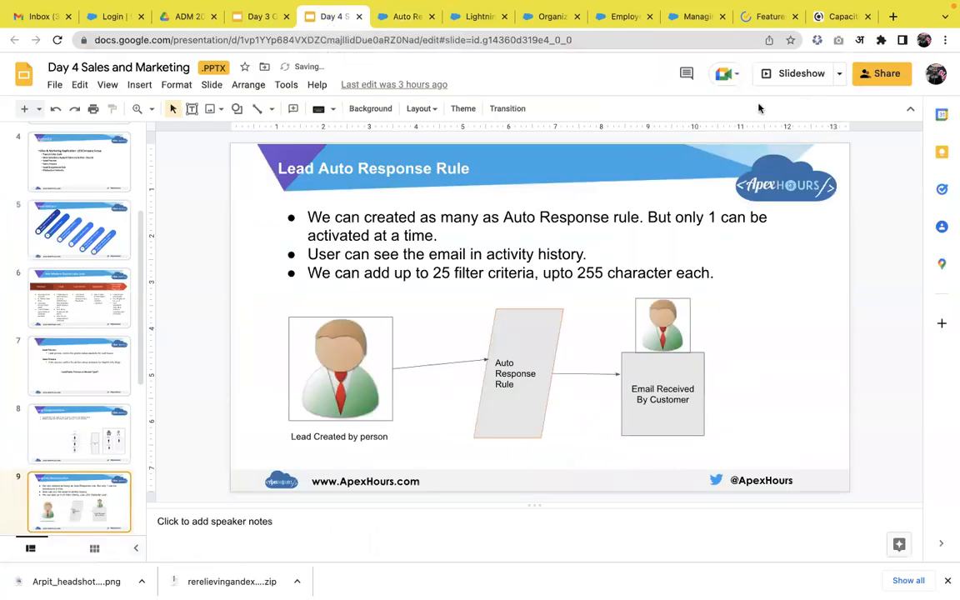
left_click(801, 75)
key("Right")
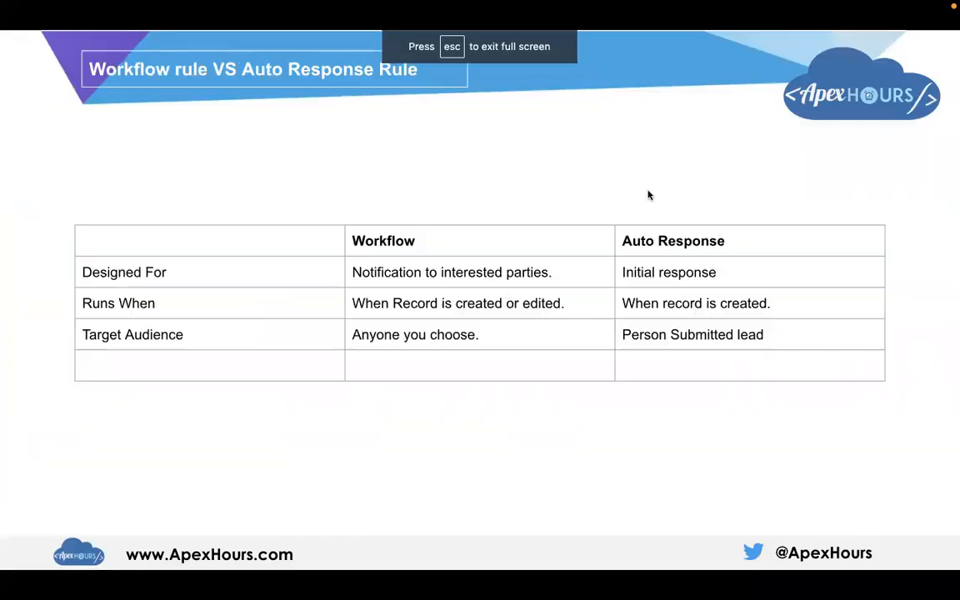